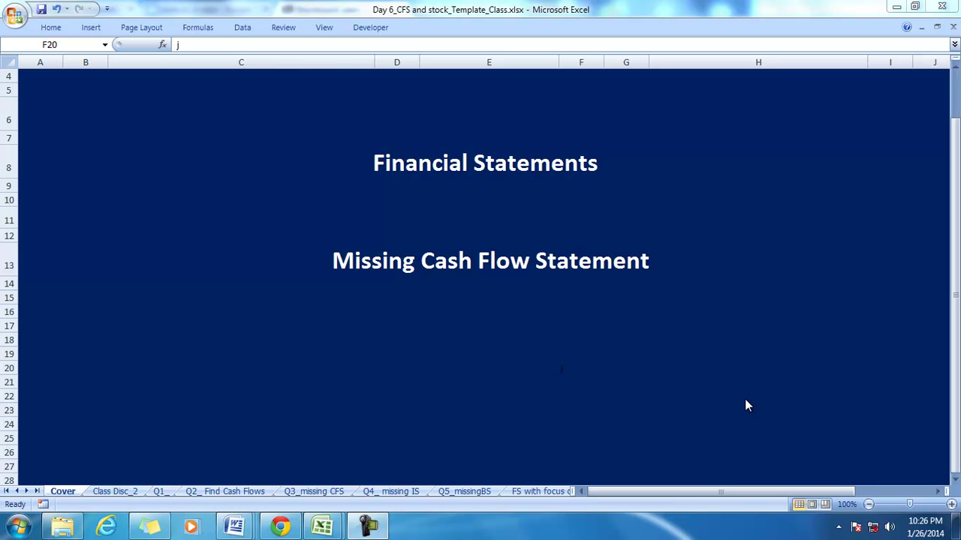
click(414, 165)
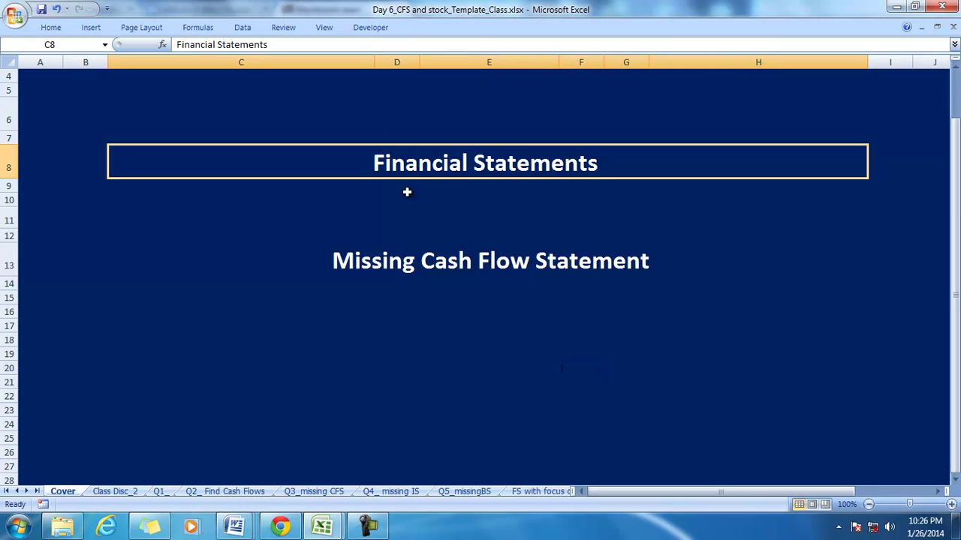
click(409, 267)
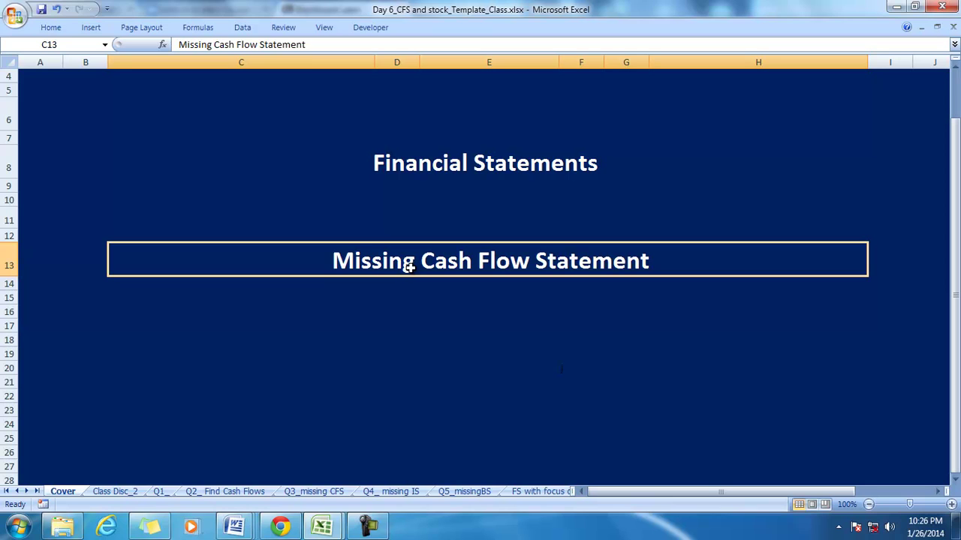
click(411, 166)
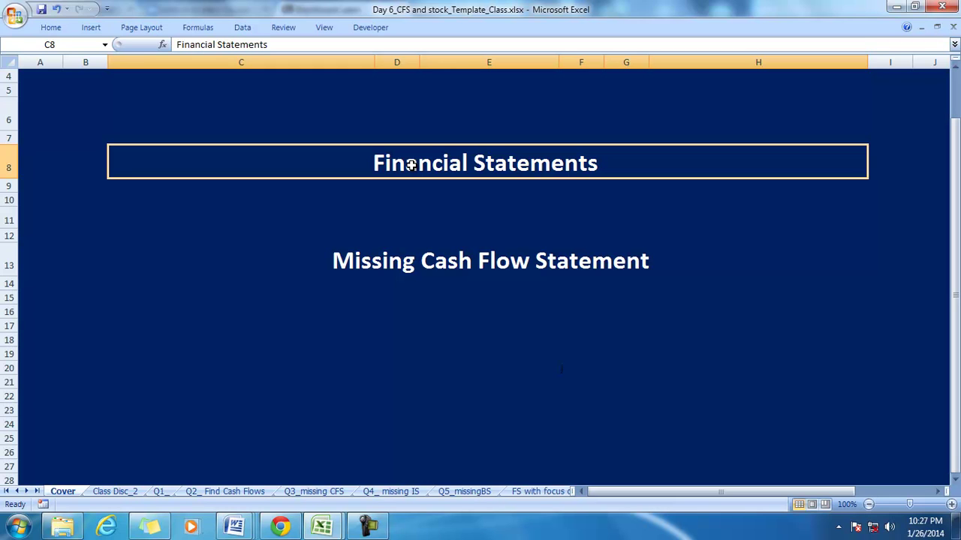
click(409, 266)
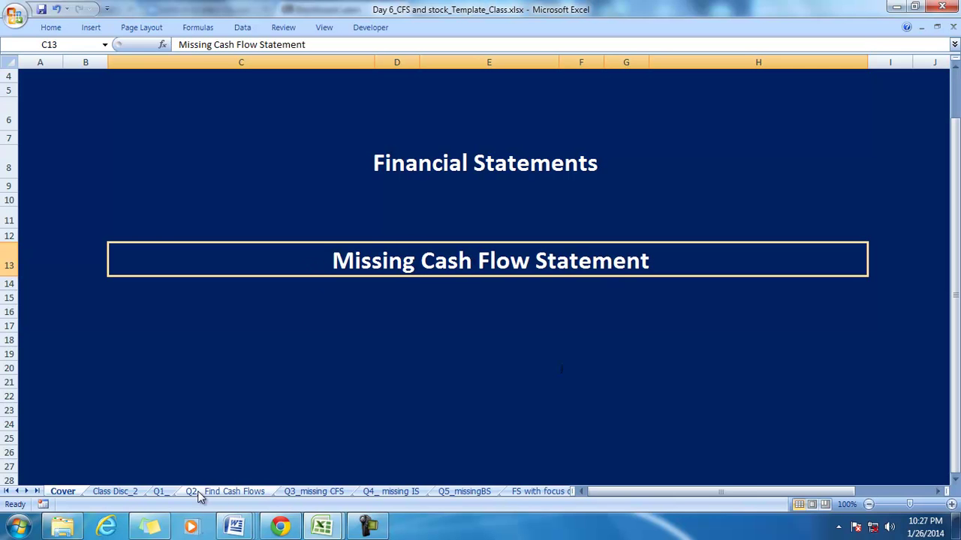
Open the Class Disc_2 sheet and examine the 2010 and 2011 balance sheet, the income statement and the CFO, CFF and CFI tables
click(115, 491)
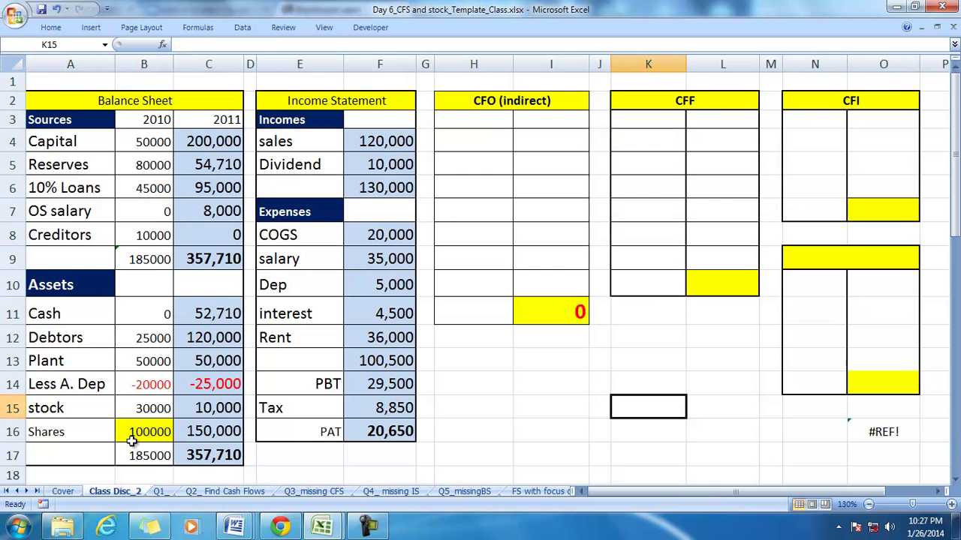
click(137, 116)
drag(137, 117, 155, 445)
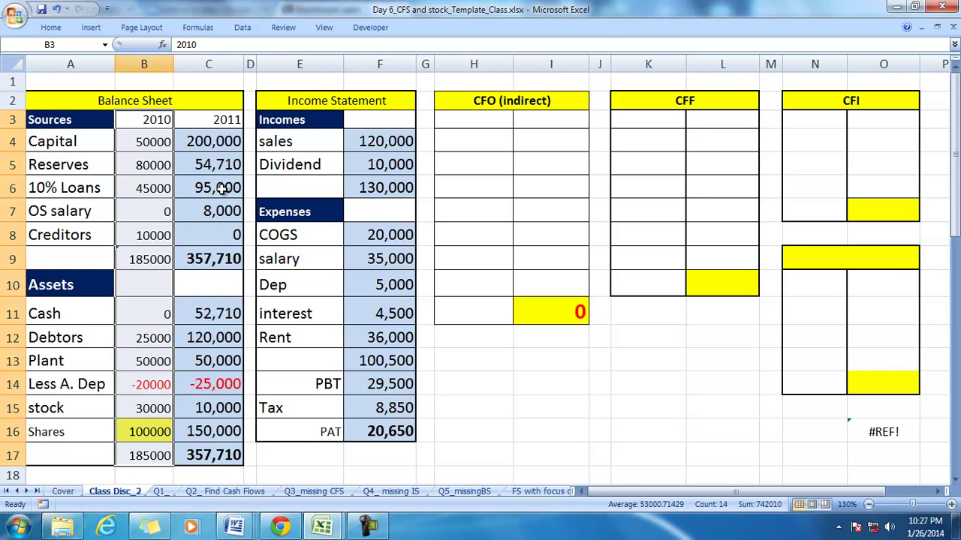
drag(206, 119, 210, 447)
drag(364, 126, 380, 426)
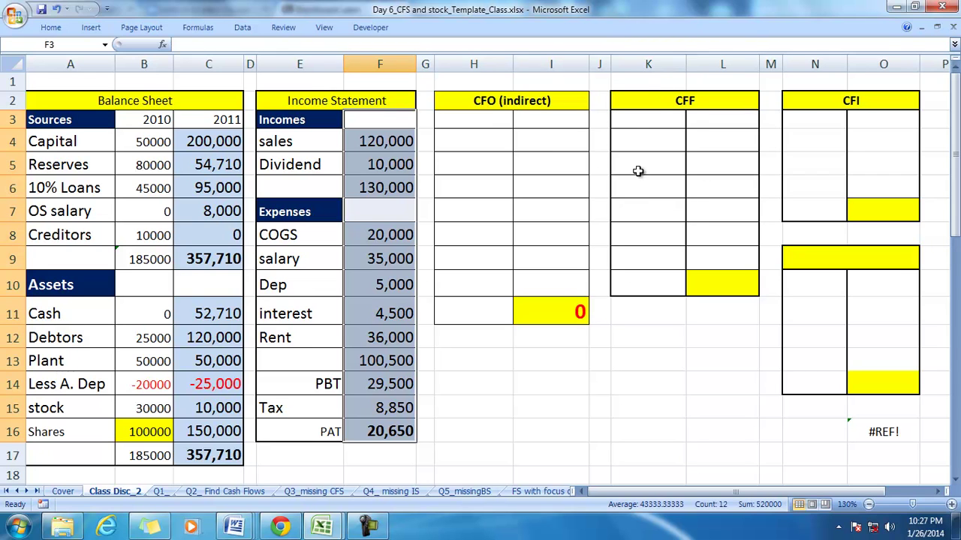
click(505, 103)
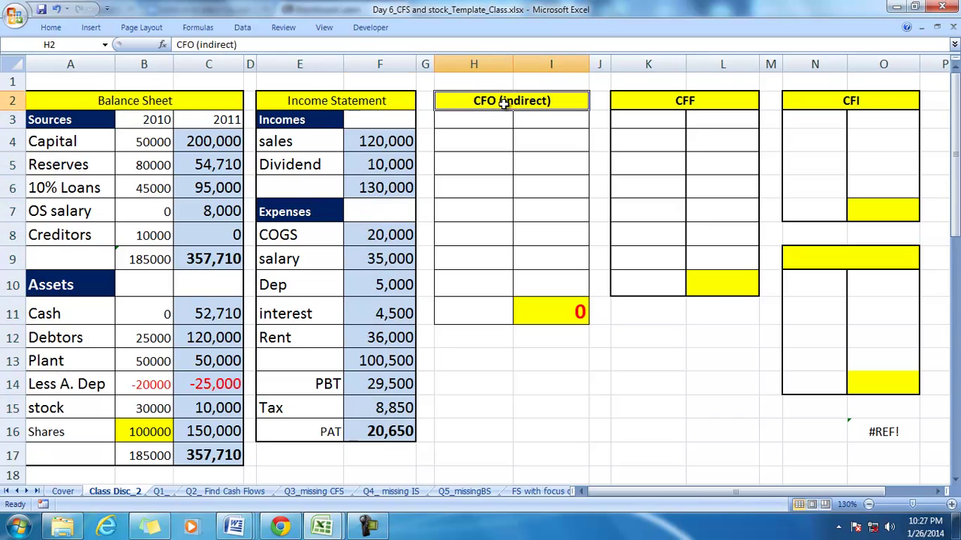
click(655, 102)
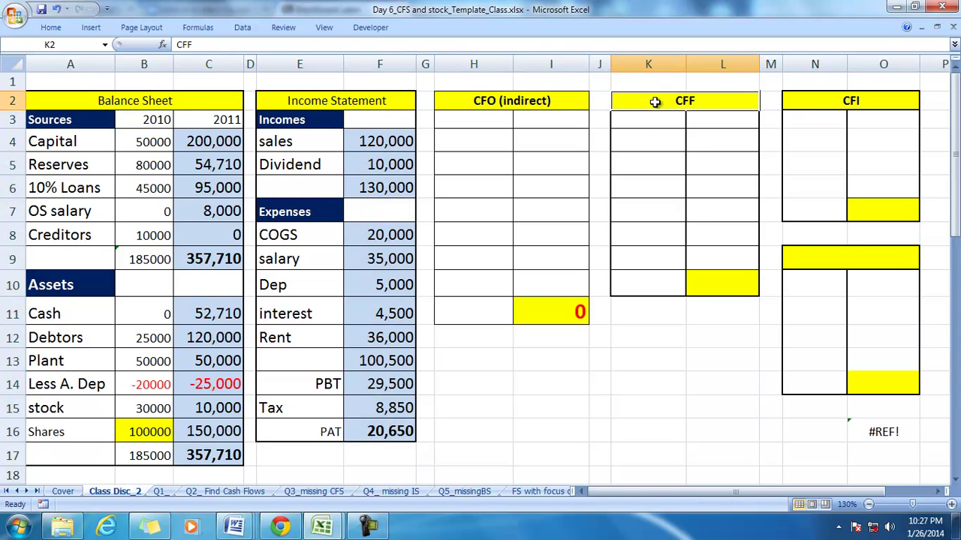
click(830, 100)
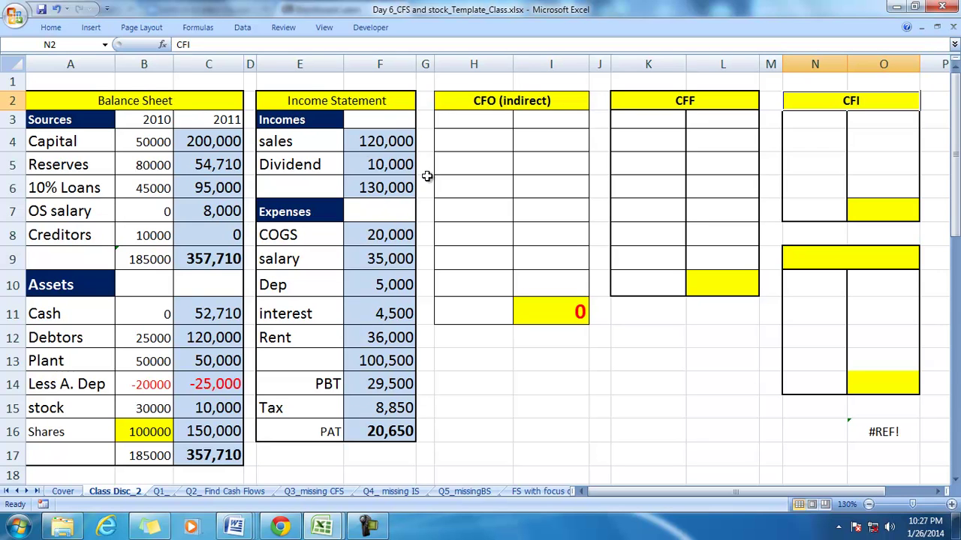
click(491, 104)
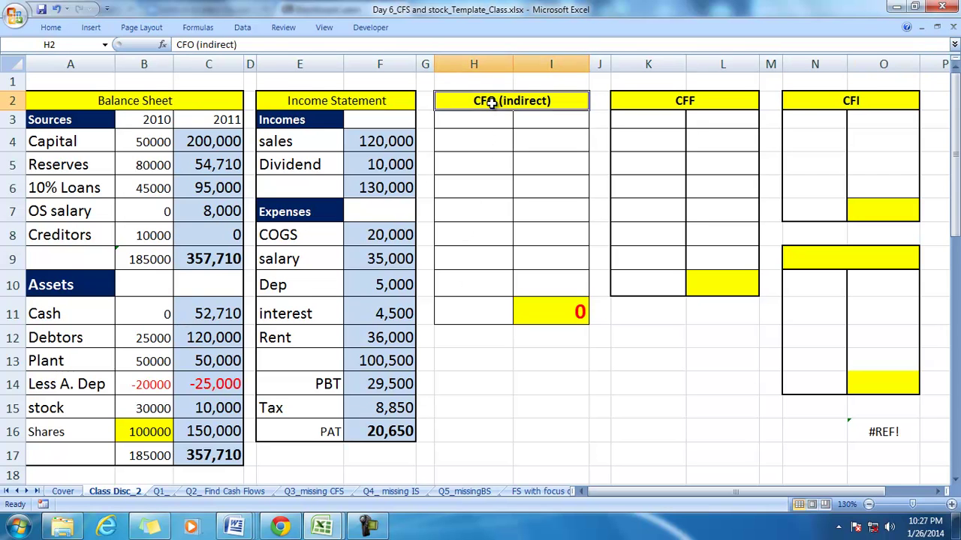
click(623, 99)
click(812, 99)
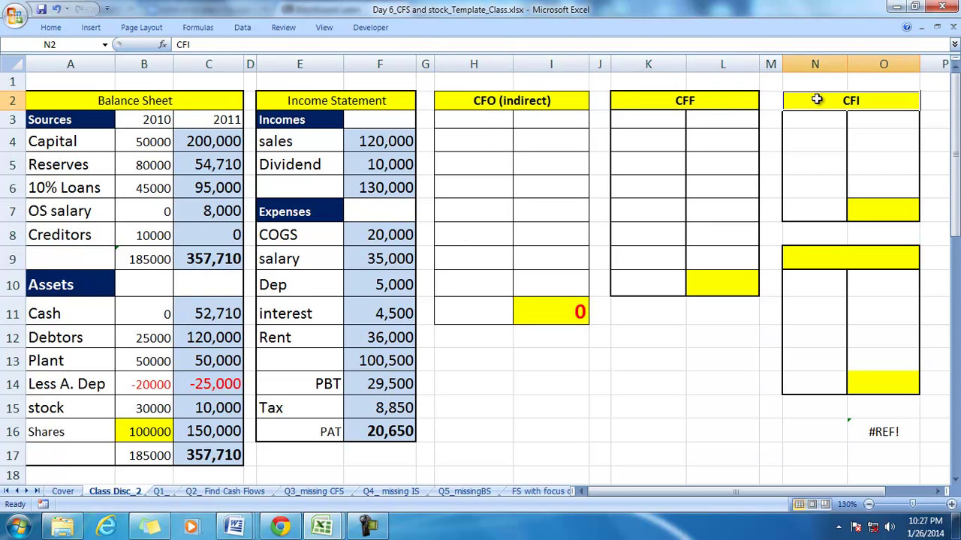
Title the unnamed table below CFI as CFS in cell N9
click(838, 264)
text(CFS)
key(Return)
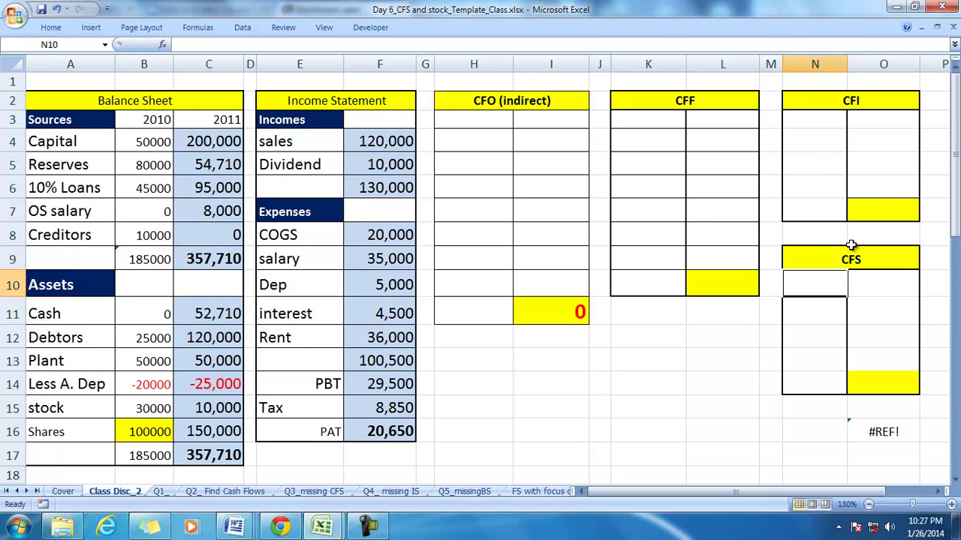
click(822, 262)
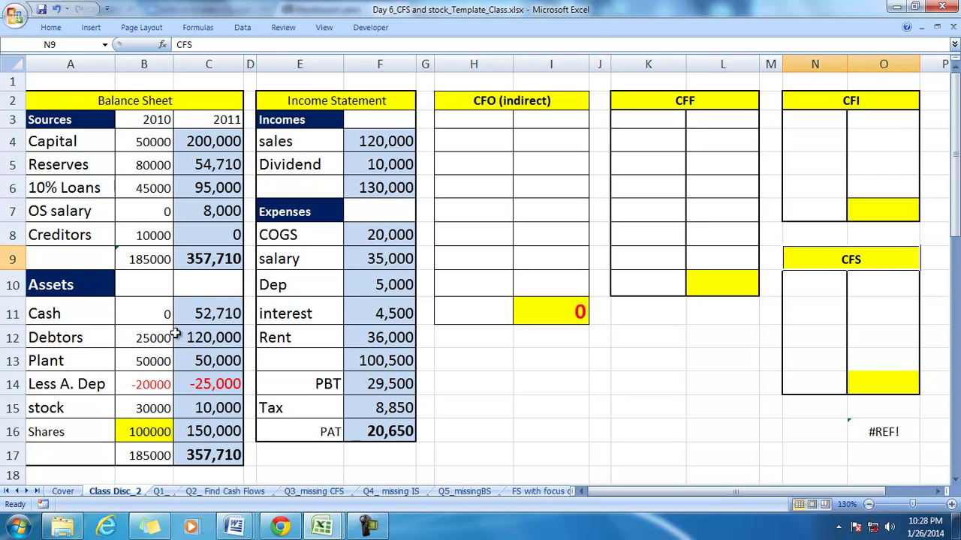
click(222, 314)
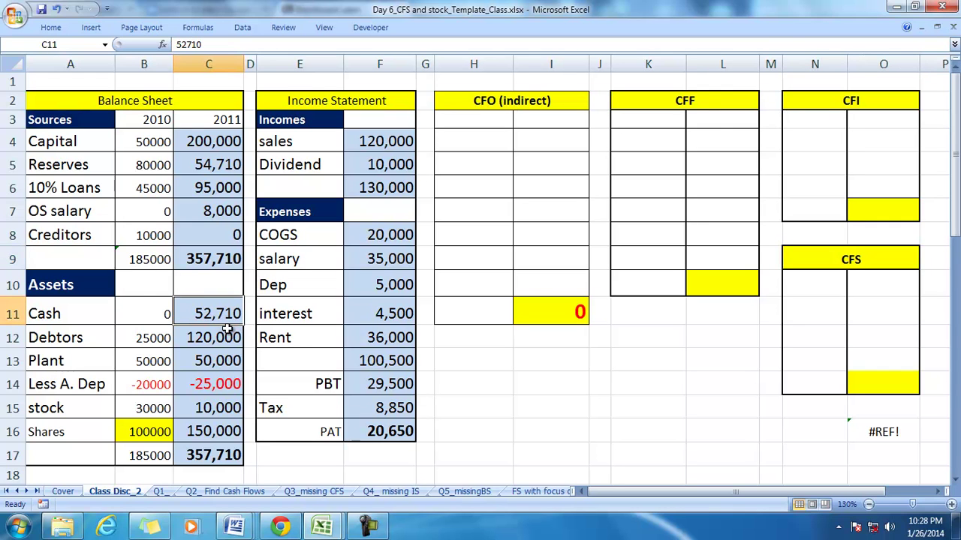
click(140, 312)
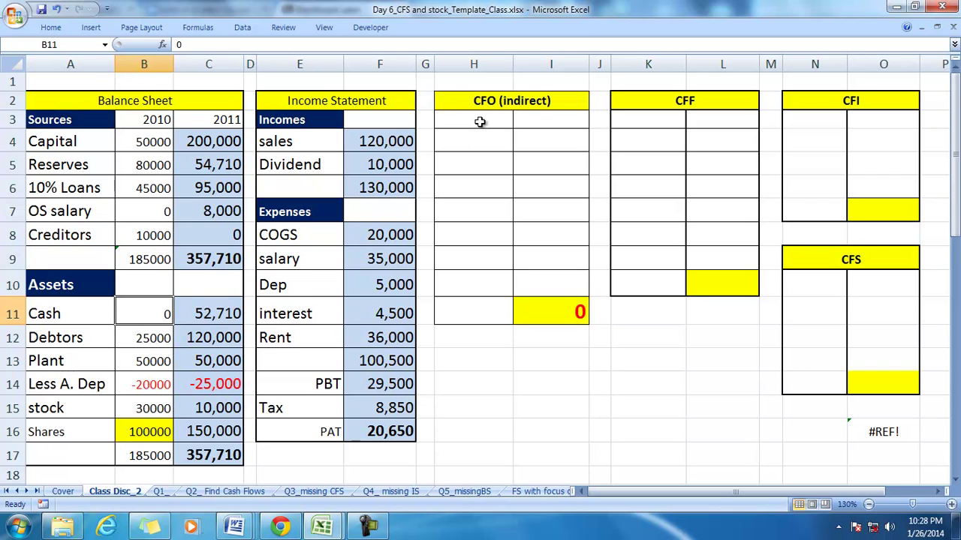
drag(491, 100, 512, 321)
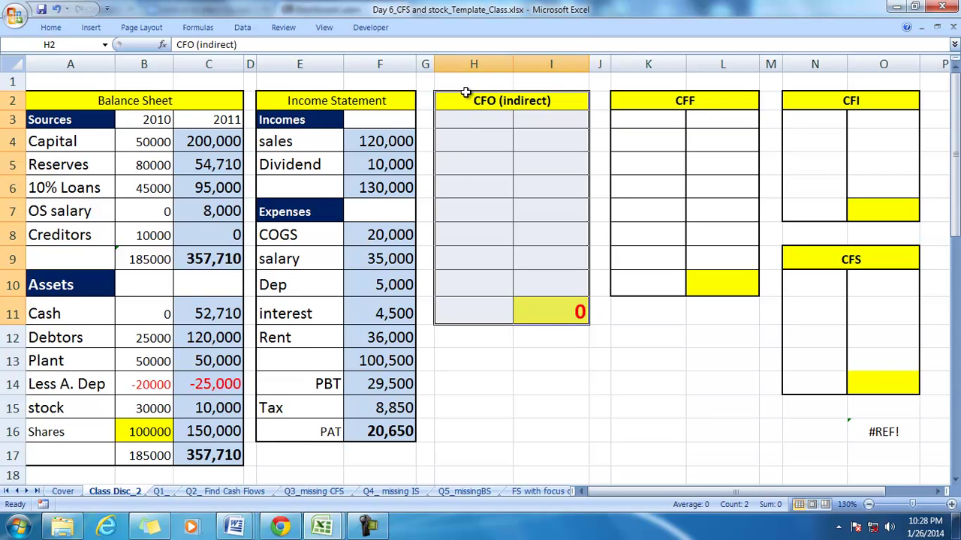
click(561, 318)
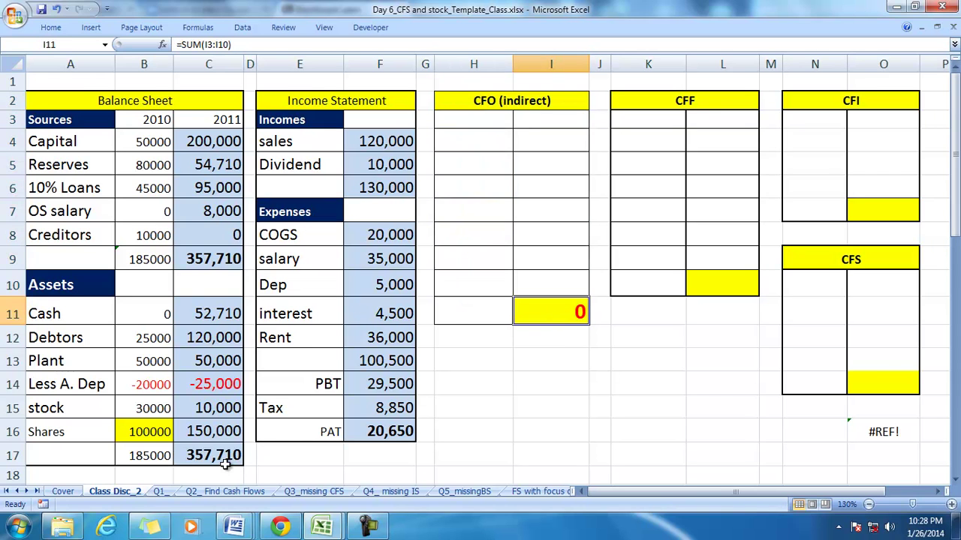
Add a PAT row in row 3 of the CFO (indirect) table, linking its amount to the income statement's PAT in F16
click(391, 434)
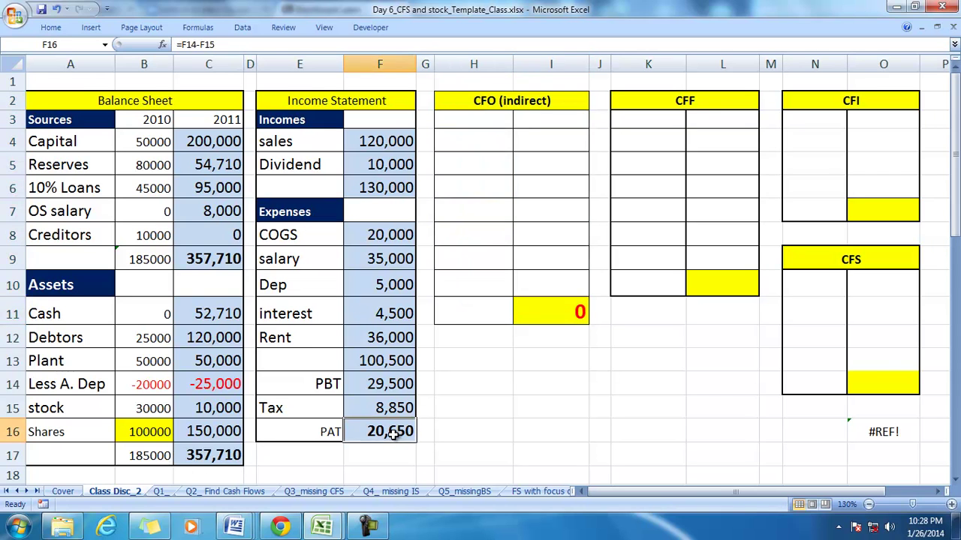
click(474, 114)
text(PAT)
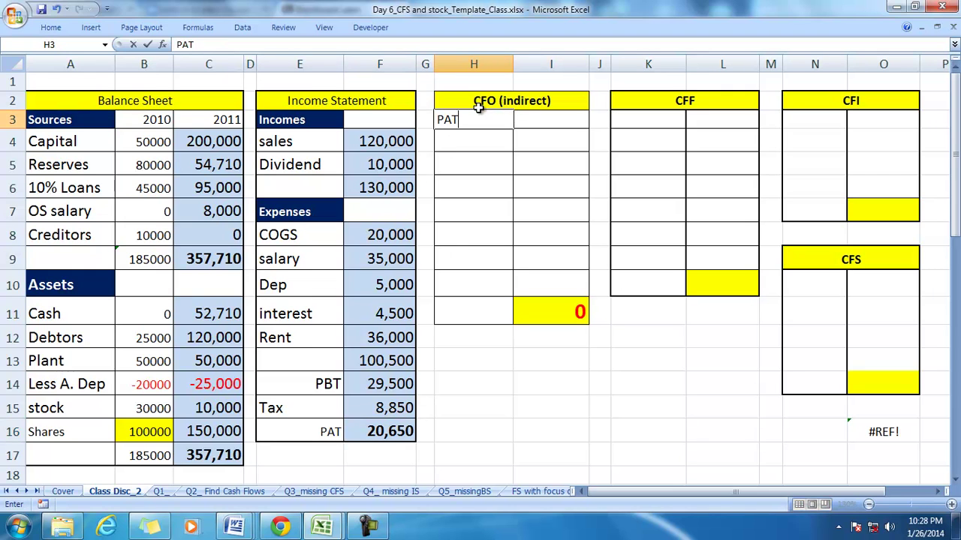
key(Tab)
text(=)
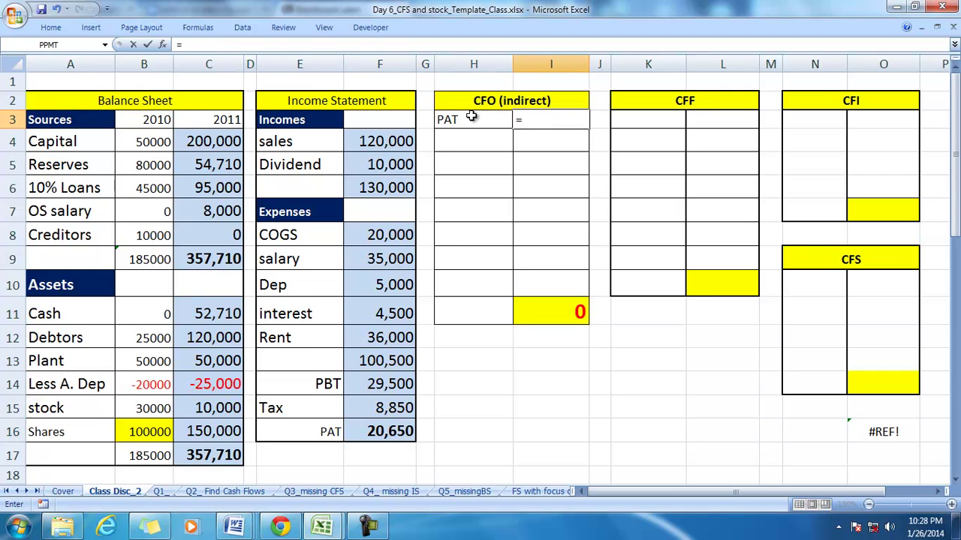
click(392, 431)
key(Return)
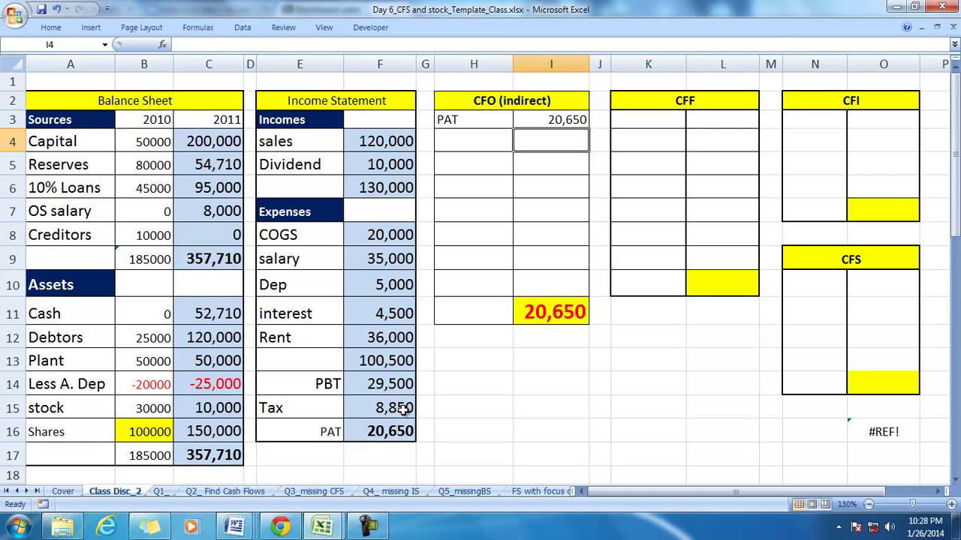
click(553, 116)
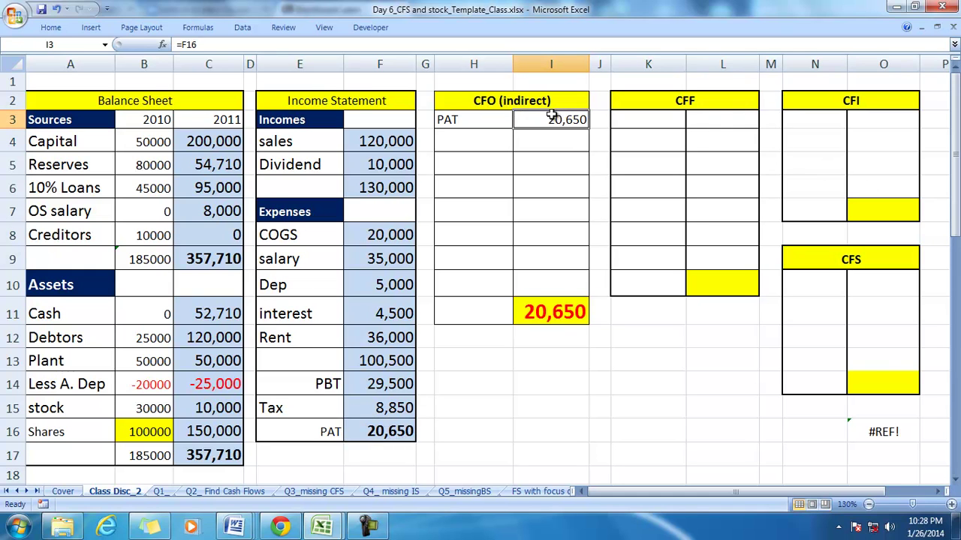
Add a Depreciation row below PAT in the CFO table, linking its amount to the income statement's Dep in F10
click(470, 141)
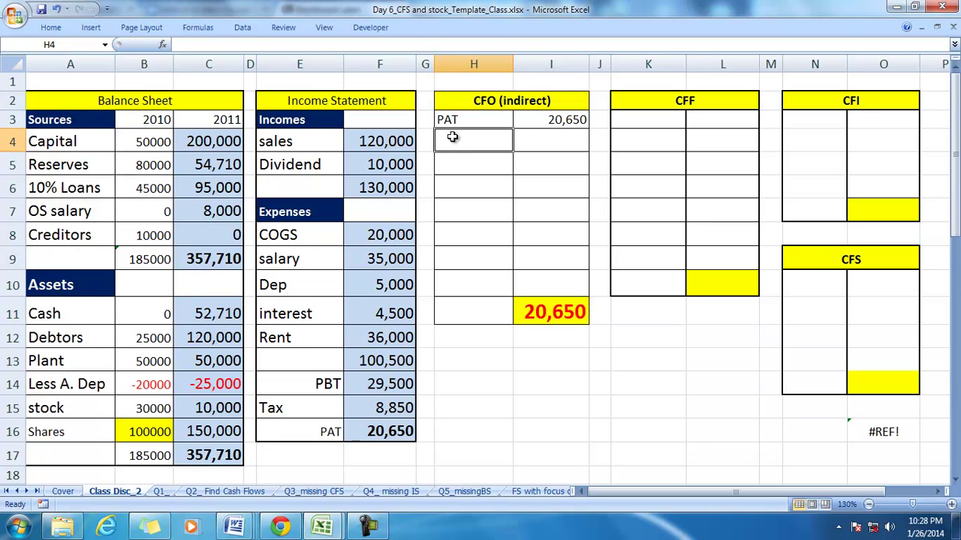
text(Depreciation)
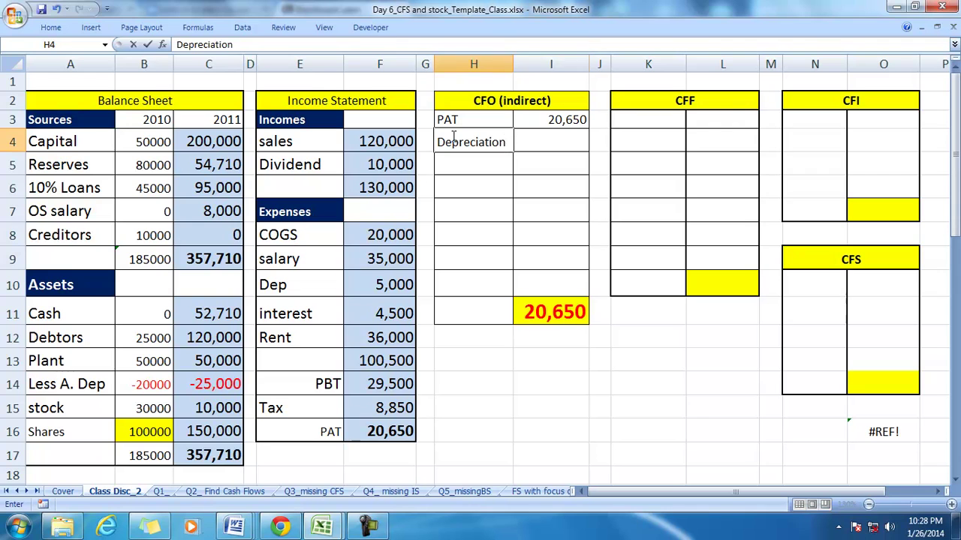
key(Tab)
text(=)
click(397, 284)
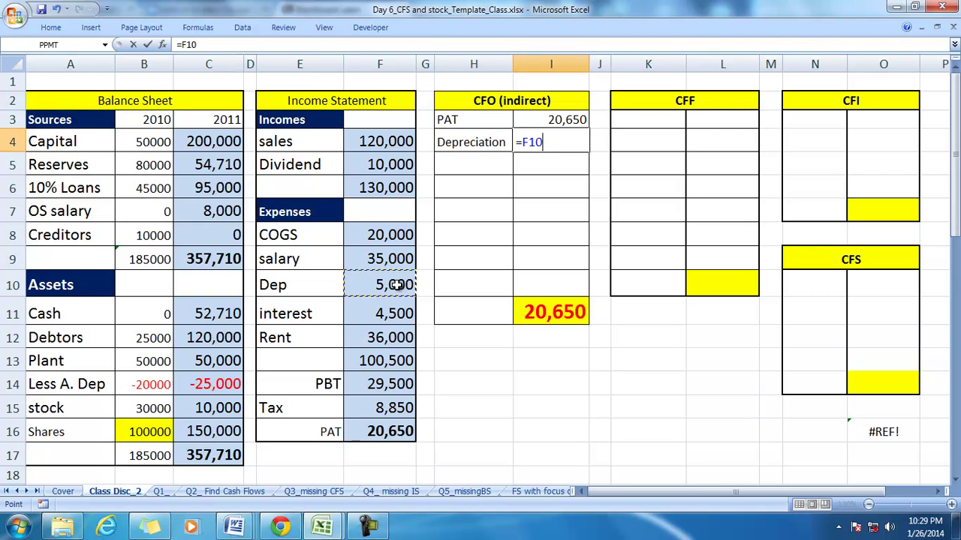
key(Return)
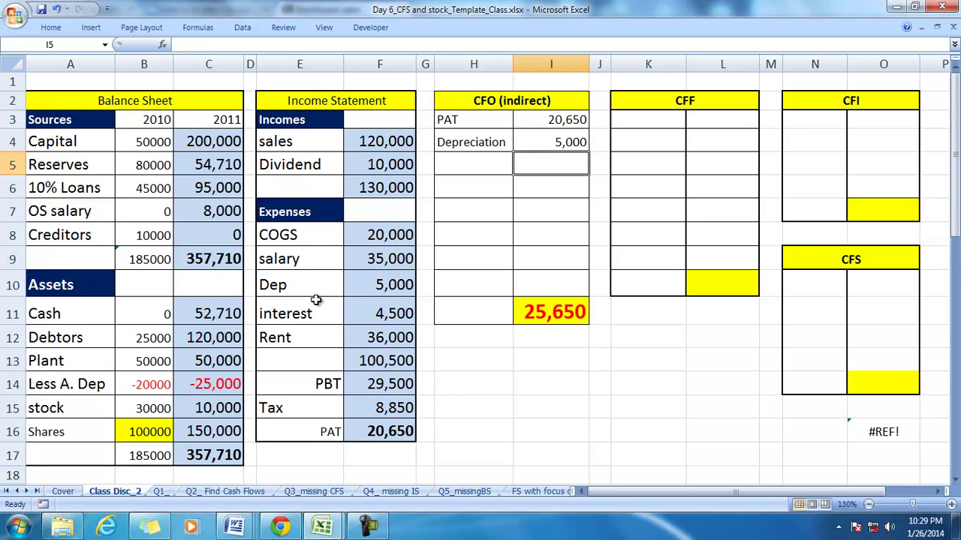
click(378, 290)
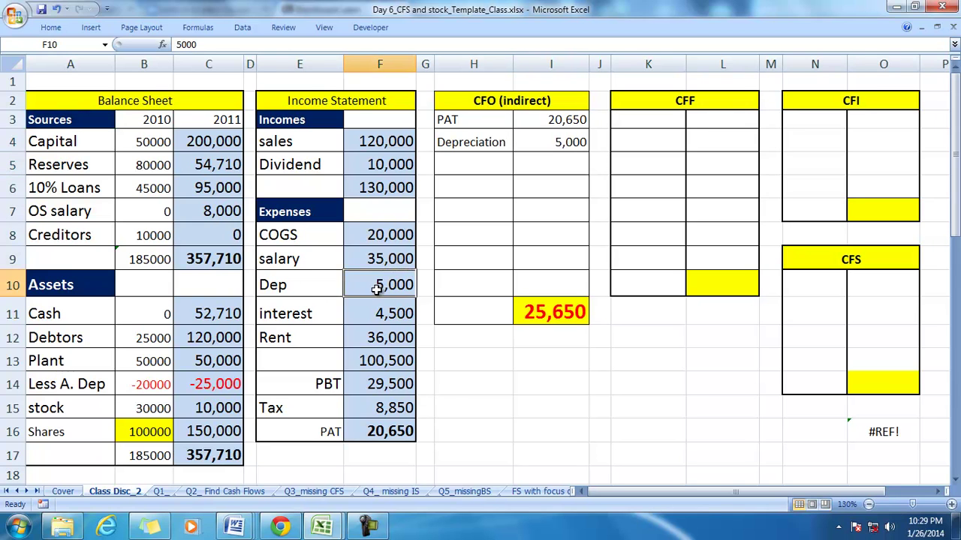
Add an Interest row below Depreciation in the CFO table, linking its amount to the interest expense in F11
click(488, 166)
text(Interest)
key(Tab)
text(=)
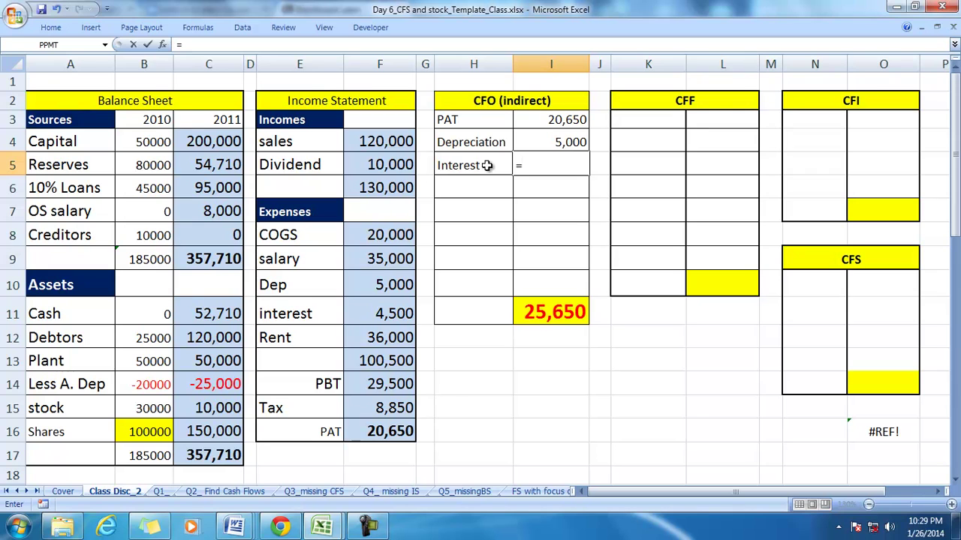
click(391, 304)
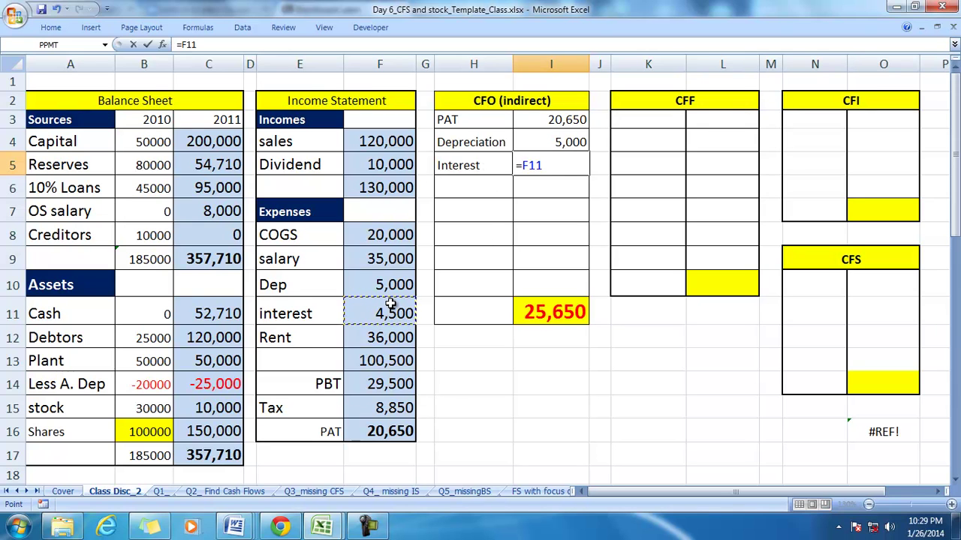
key(Return)
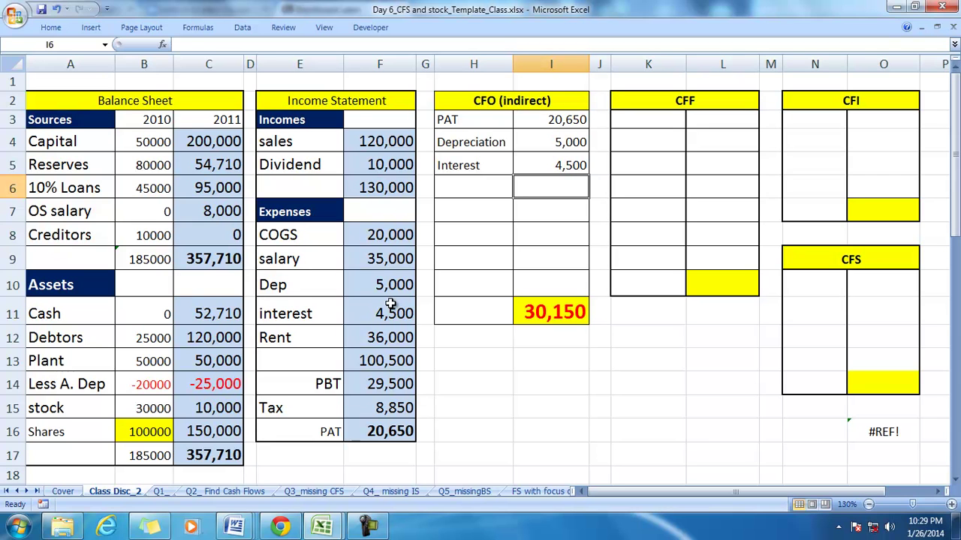
Add a Dividend row below Interest in the CFO table, with its amount as the negative of the dividend income in F5
click(457, 185)
text(Dividend)
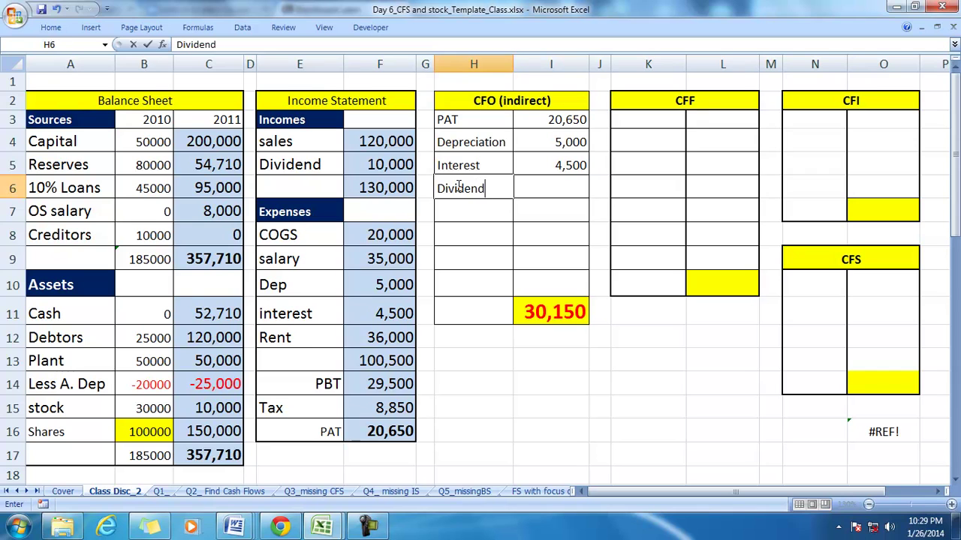
key(Tab)
text(-)
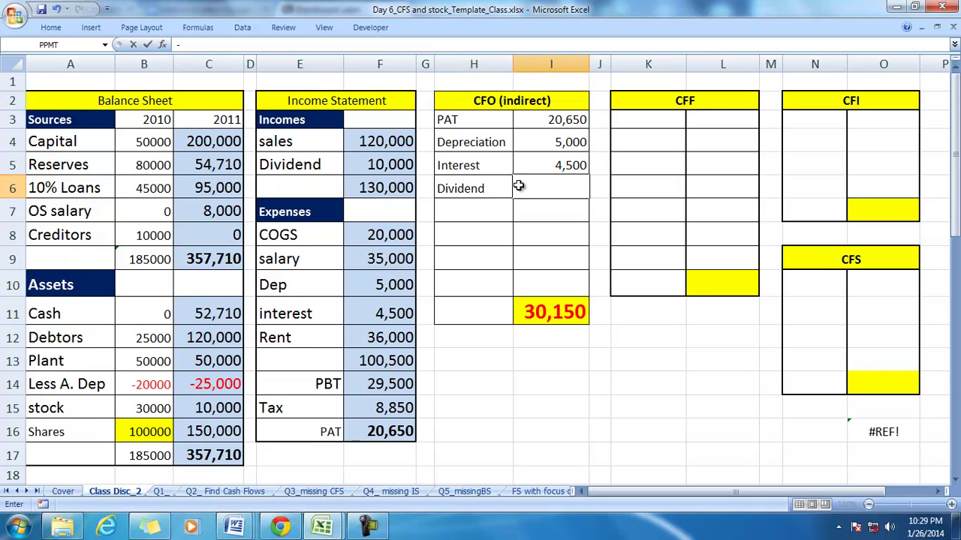
click(380, 163)
key(Return)
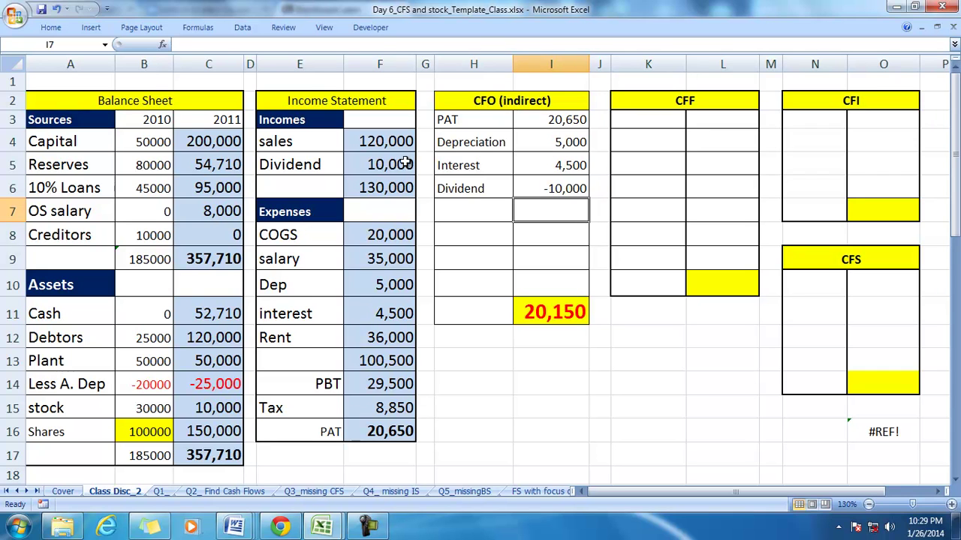
click(501, 216)
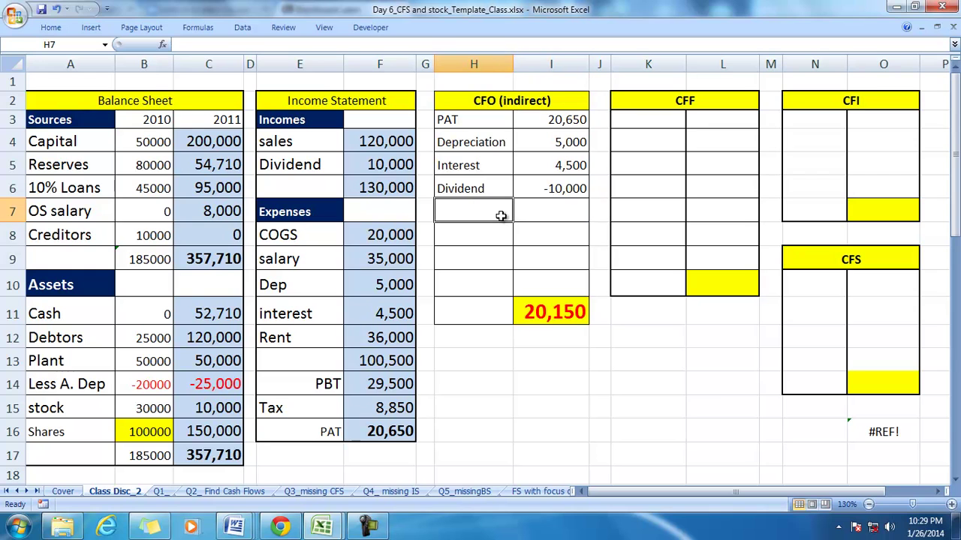
Review the CFO rows filled so far and the balance sheet's working-capital items: OS salary, Creditors, Debtors and stock
click(473, 141)
click(459, 173)
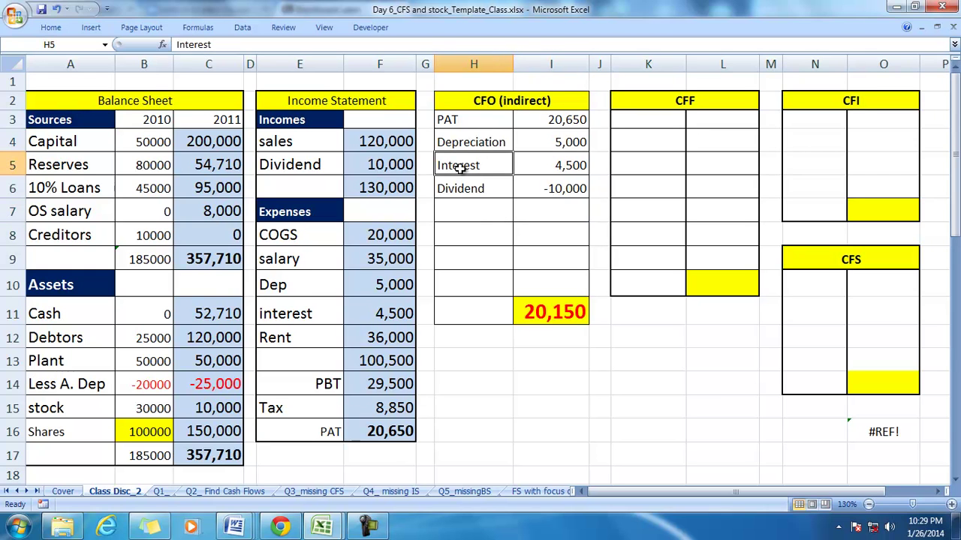
click(469, 187)
click(471, 213)
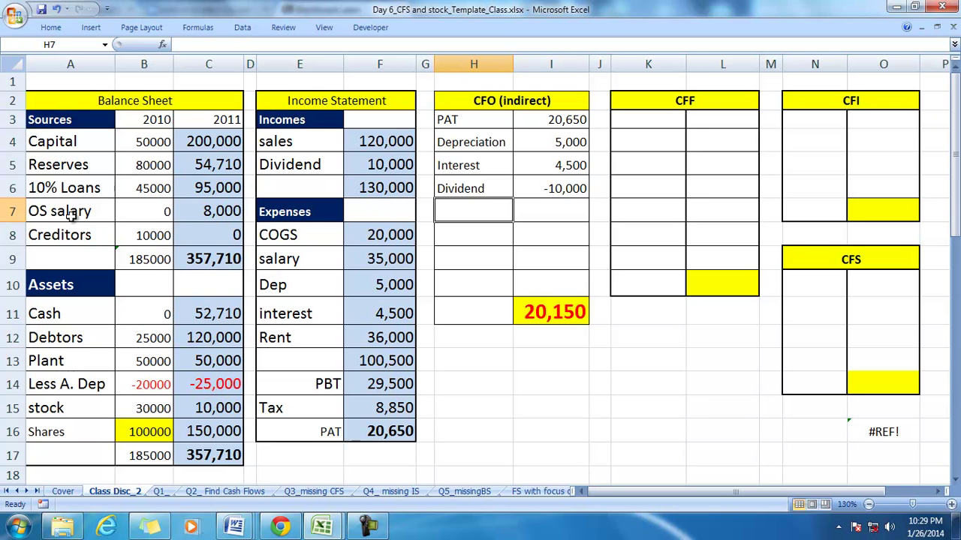
click(91, 214)
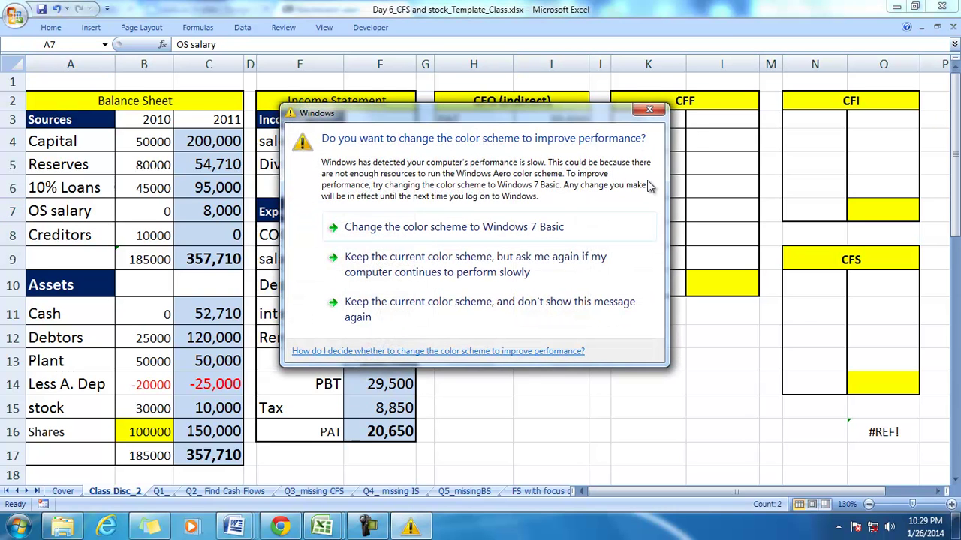
click(651, 111)
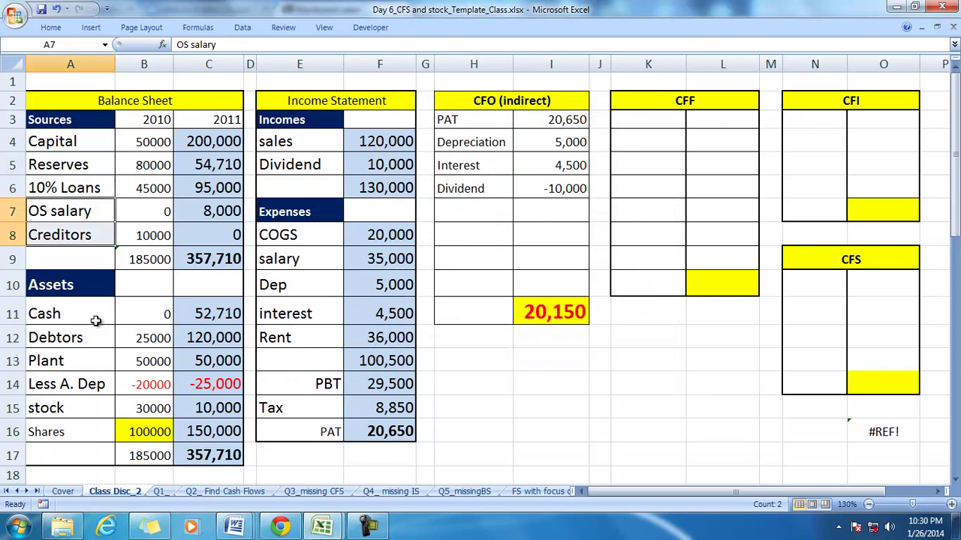
click(73, 338)
click(56, 410)
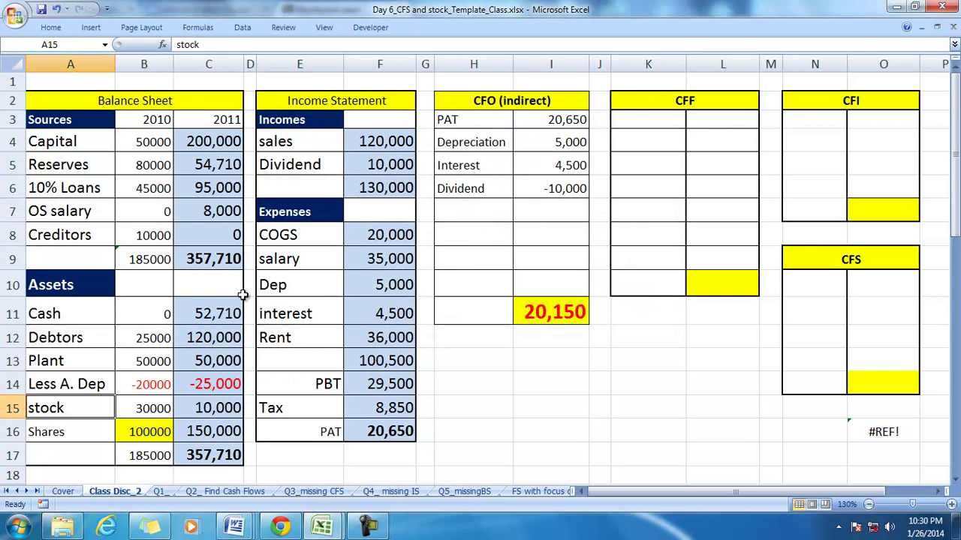
Label row 7 of the CFO table "Increase in OS slalary" and widen column H to fit the text
click(449, 210)
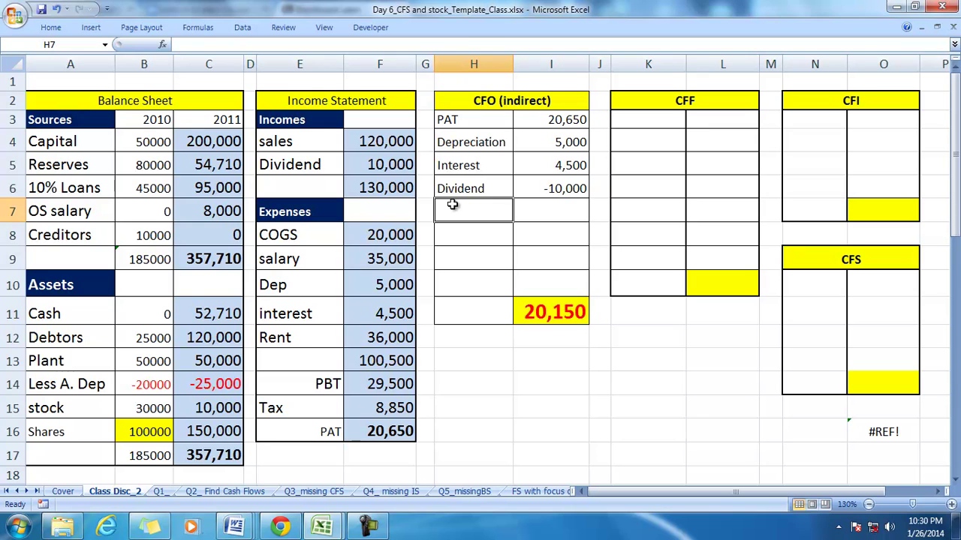
text(Increase i)
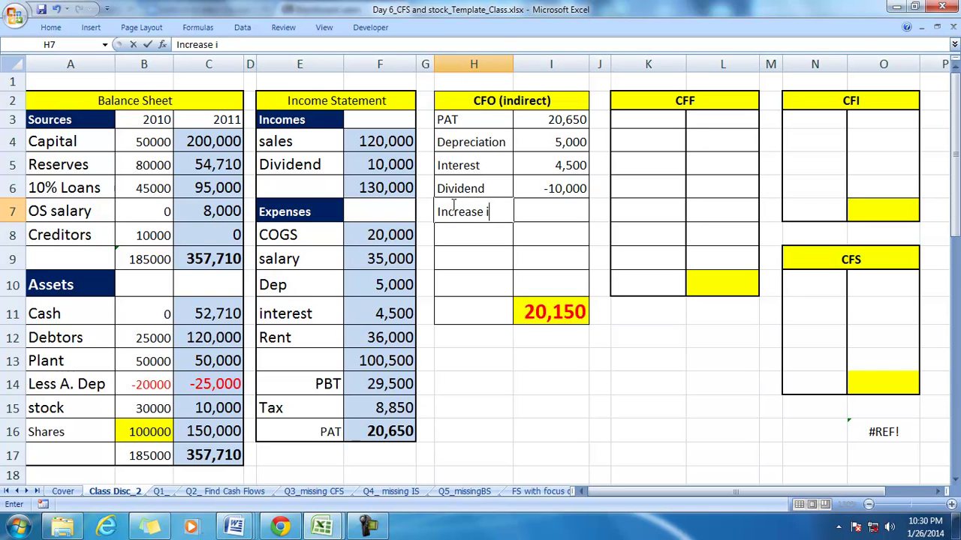
text(OS slalary)
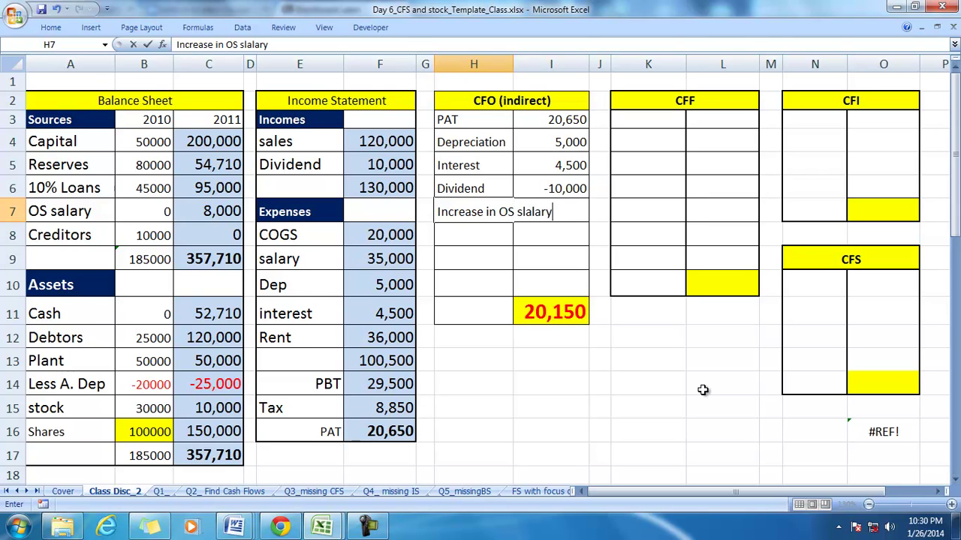
click(730, 388)
drag(511, 64, 566, 64)
Calculate the OS salary increase in I7 as the 2011 balance minus the 2010 balance (=C7-B7)
click(598, 201)
text(=)
click(203, 213)
text(-)
click(151, 214)
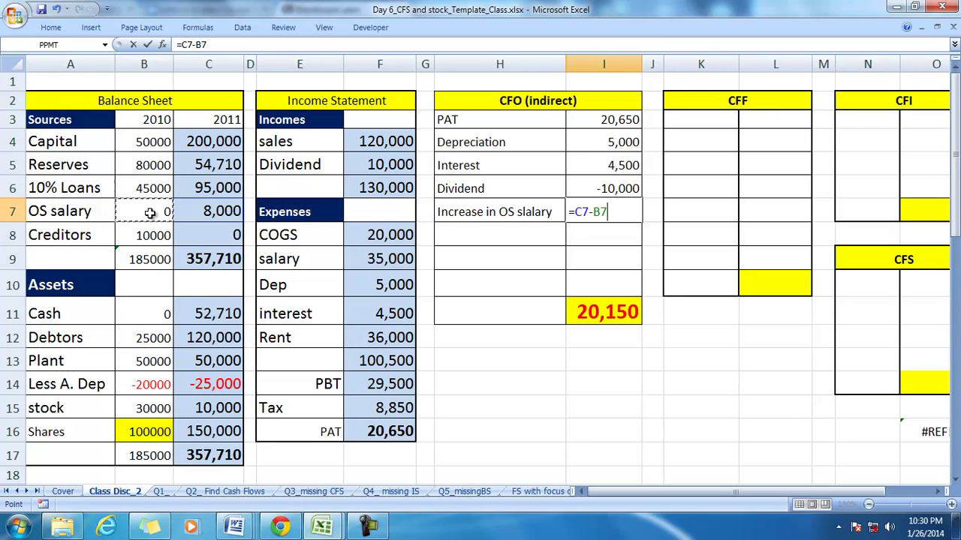
key(Return)
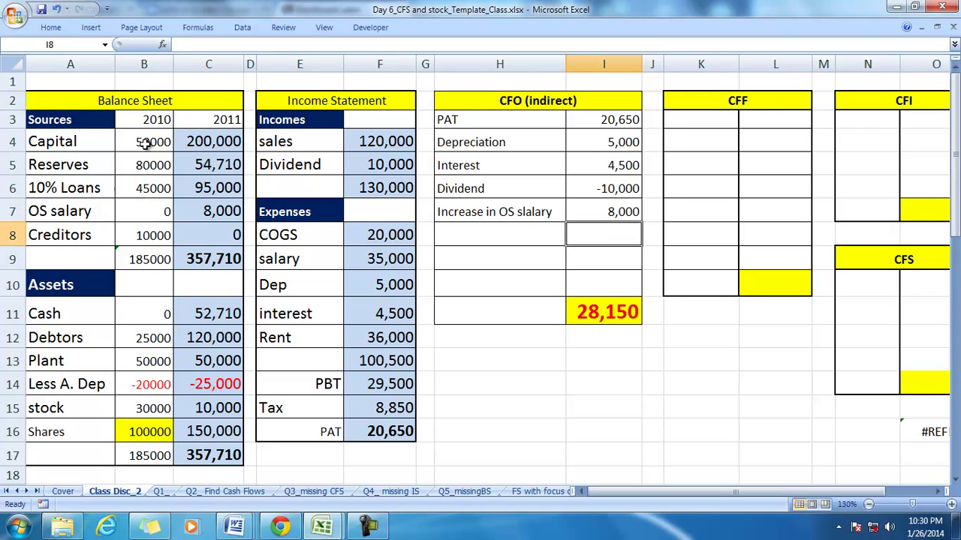
Add a "Decreaes in Creditors" row in row 8 of the CFO table, with its amount calculated as =C8-B8
click(476, 234)
text(Decreae)
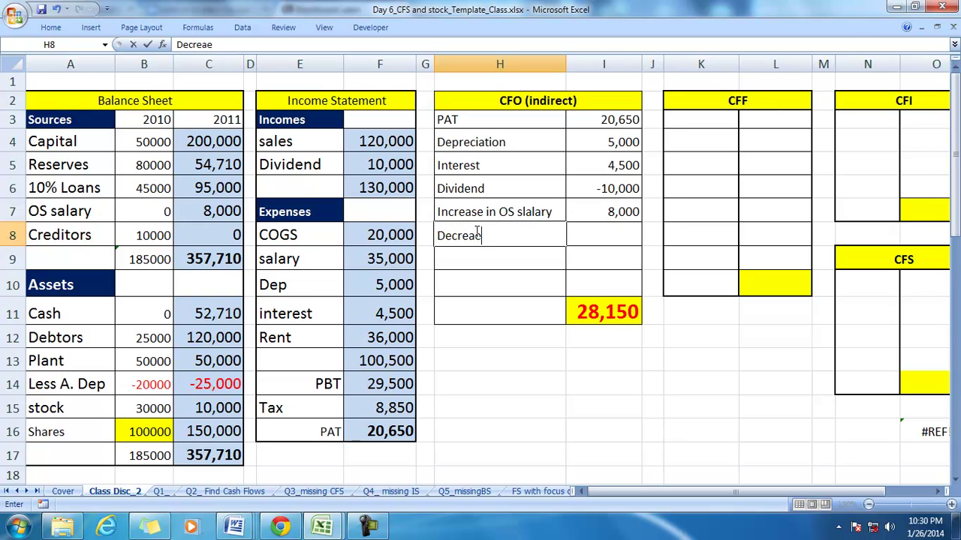
text(s in Creditors)
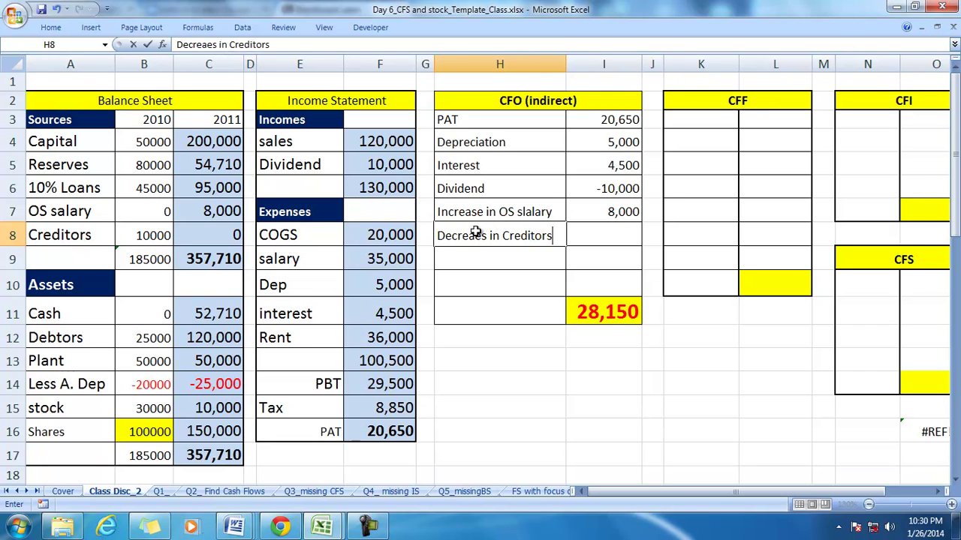
key(Tab)
text(=)
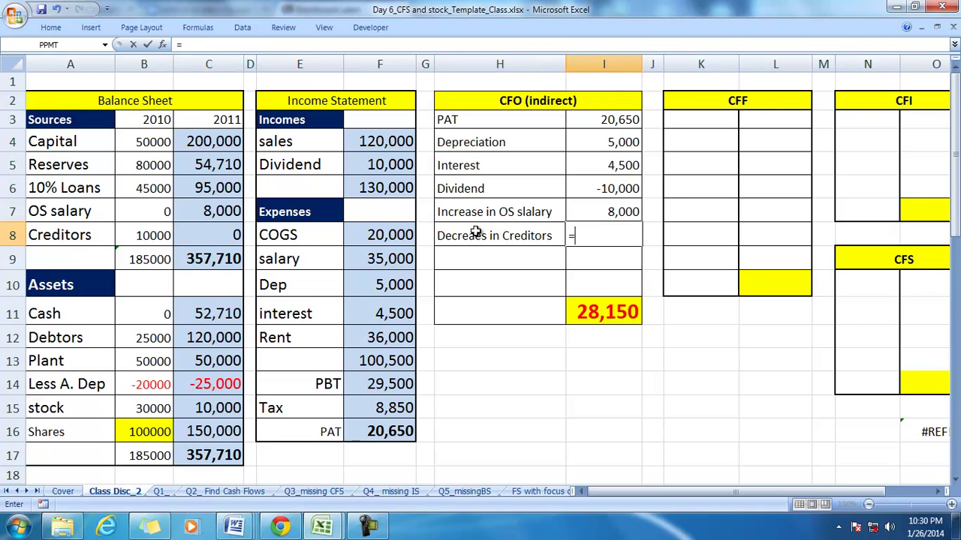
click(201, 236)
text(-)
click(163, 235)
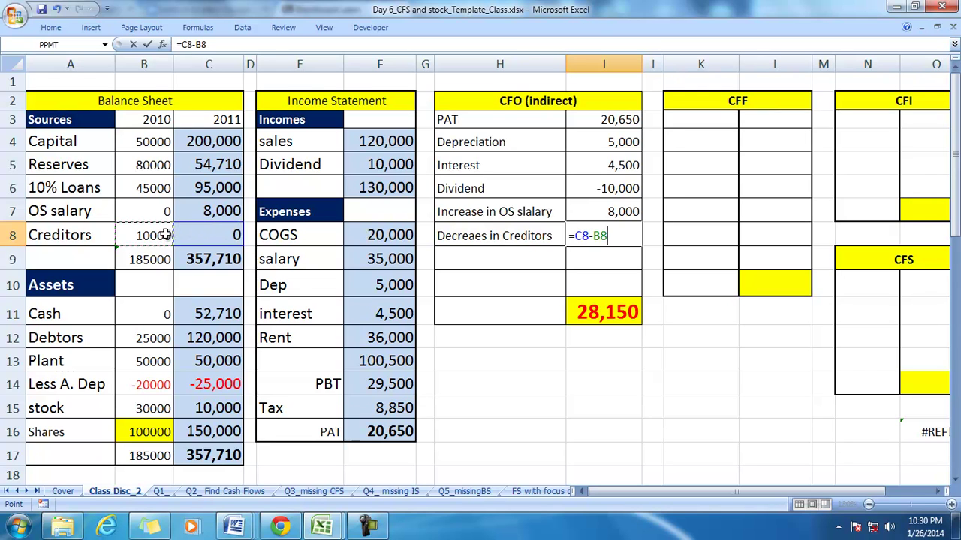
key(Return)
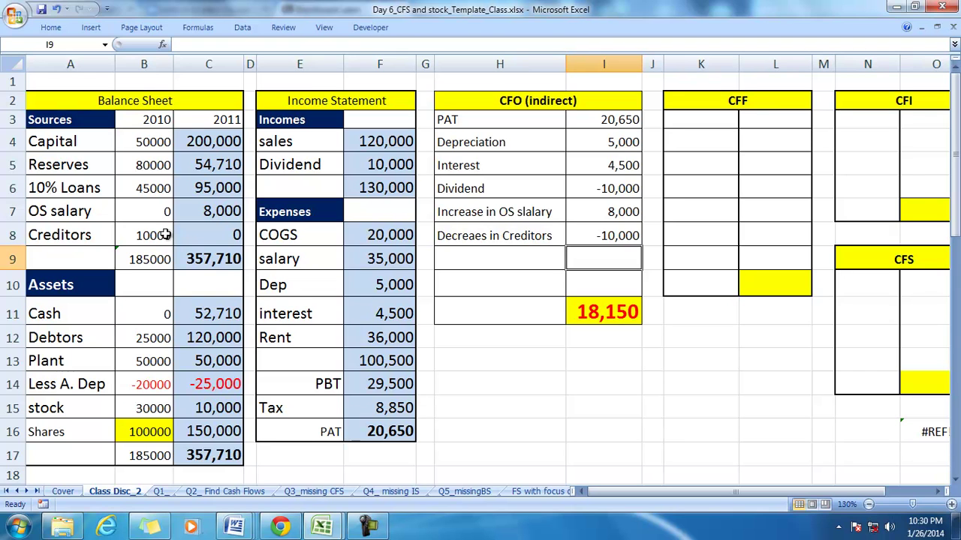
Add an "Increase in Debtors" row in row 9 of the CFO table, calculated as 2010 debtors minus 2011 debtors
key(Left)
text(Increase in )
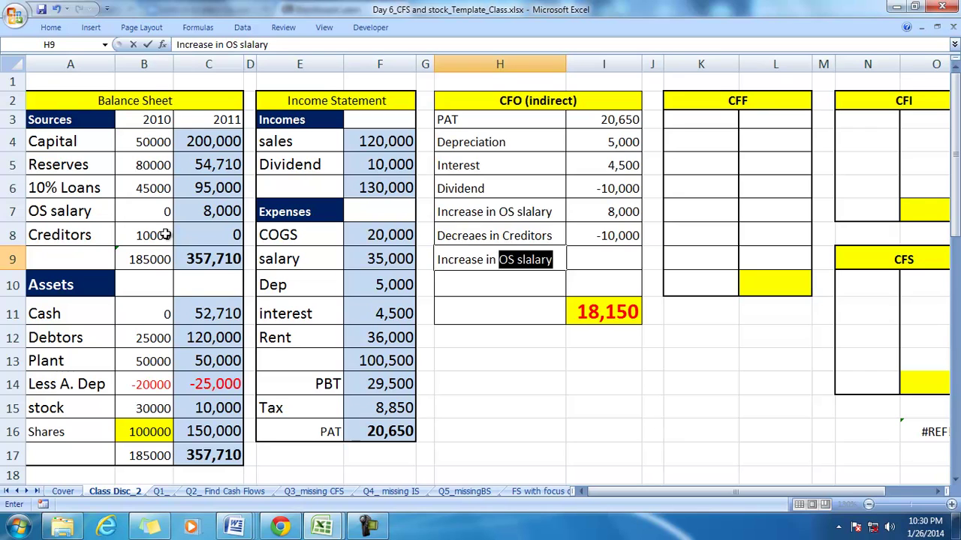
text(Debtors)
key(Tab)
text(=)
click(150, 337)
text(-)
click(227, 335)
key(Return)
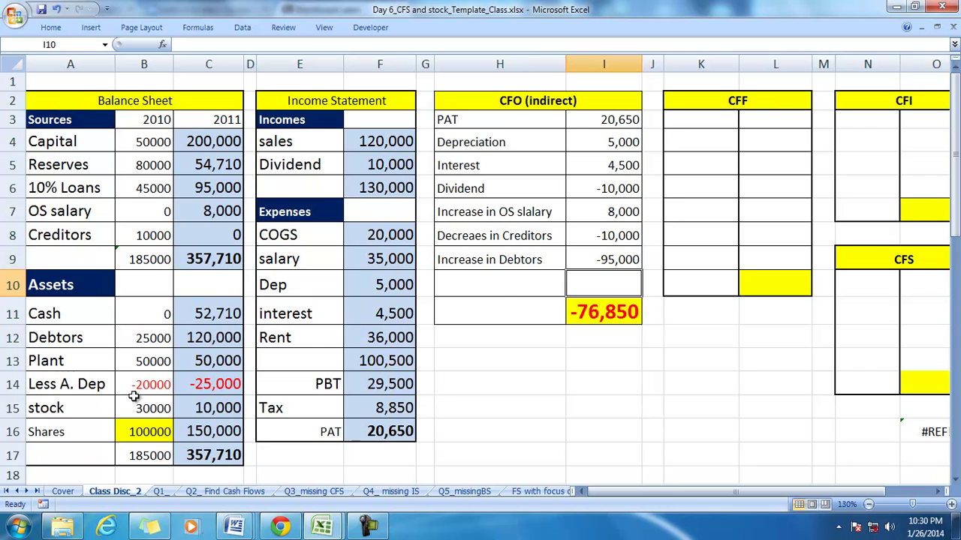
Label row 10 of the CFO table "Decrease in Stock"
click(490, 283)
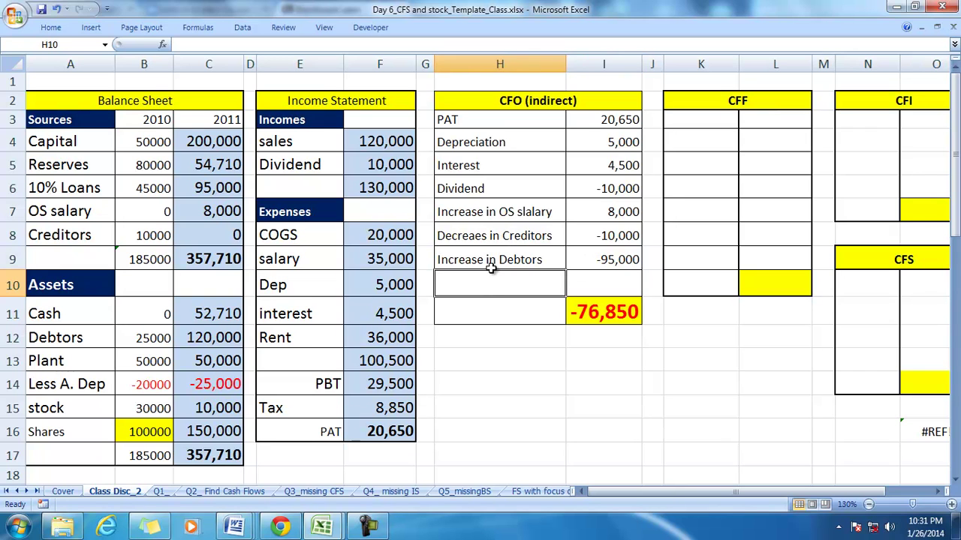
text(Decrase)
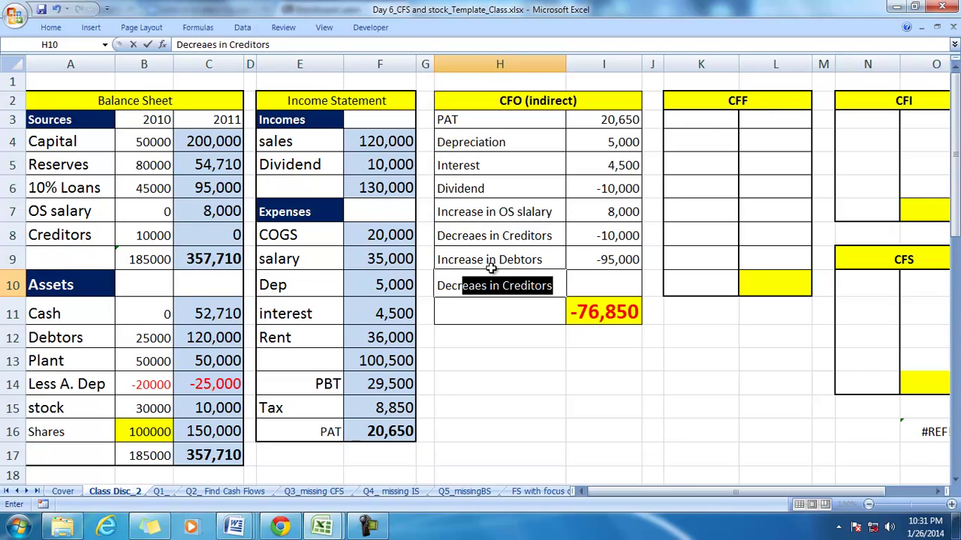
key(BackSpace)
key(BackSpace)
key(BackSpace)
text(ease)
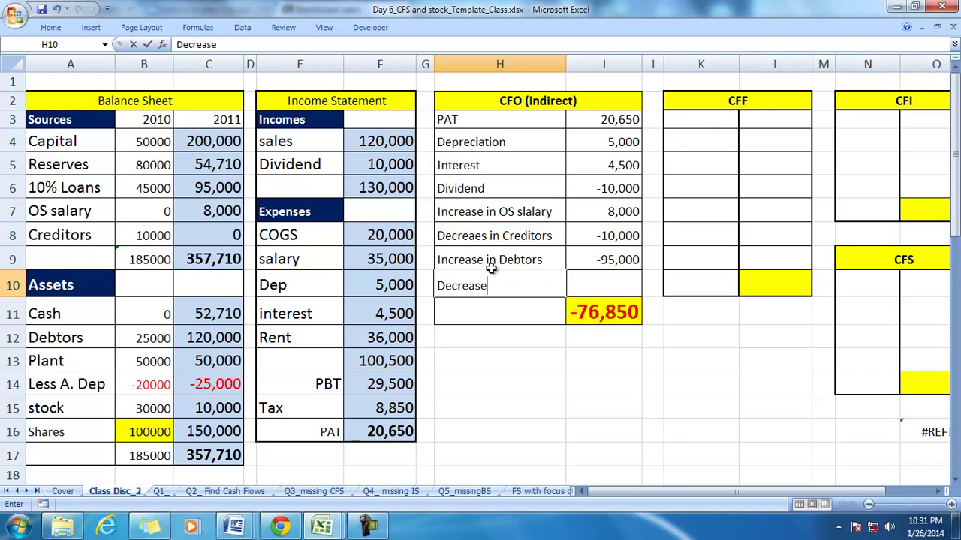
text( in Stock)
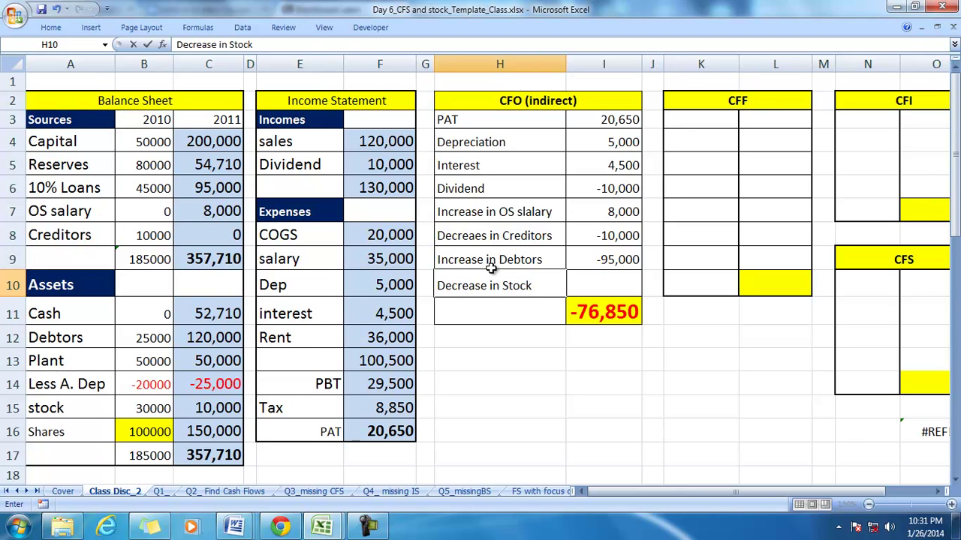
Calculate the stock decrease in I10 as the 2010 balance minus the 2011 balance (=B15-C15)
key(Tab)
text(=)
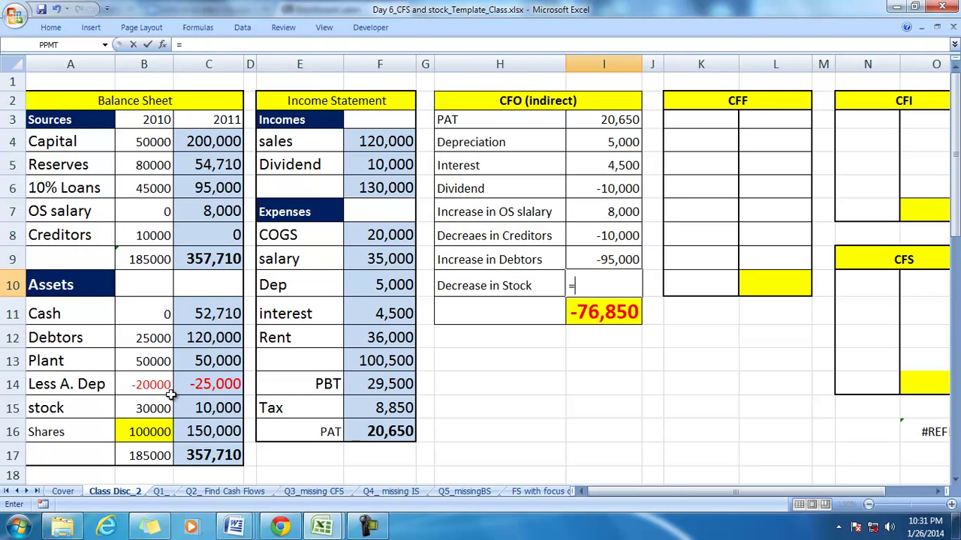
click(141, 409)
text(-)
click(204, 401)
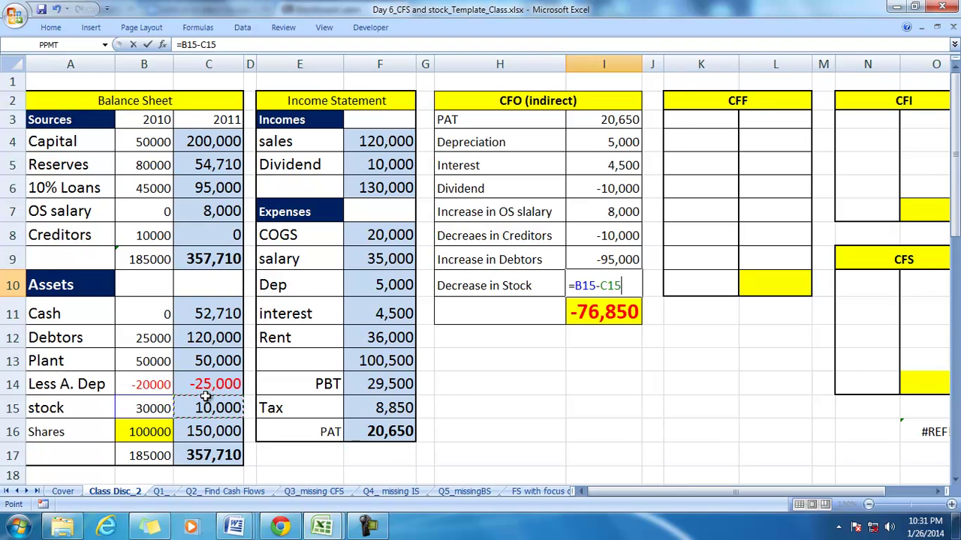
key(Return)
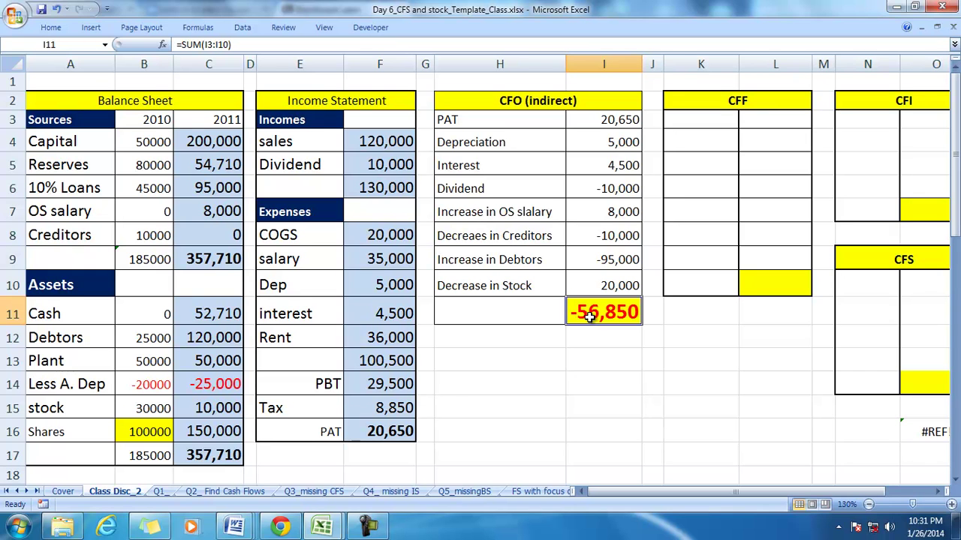
Narrow column I and reduce the font size of the CFO total in I11 to 14 so it fits
click(372, 429)
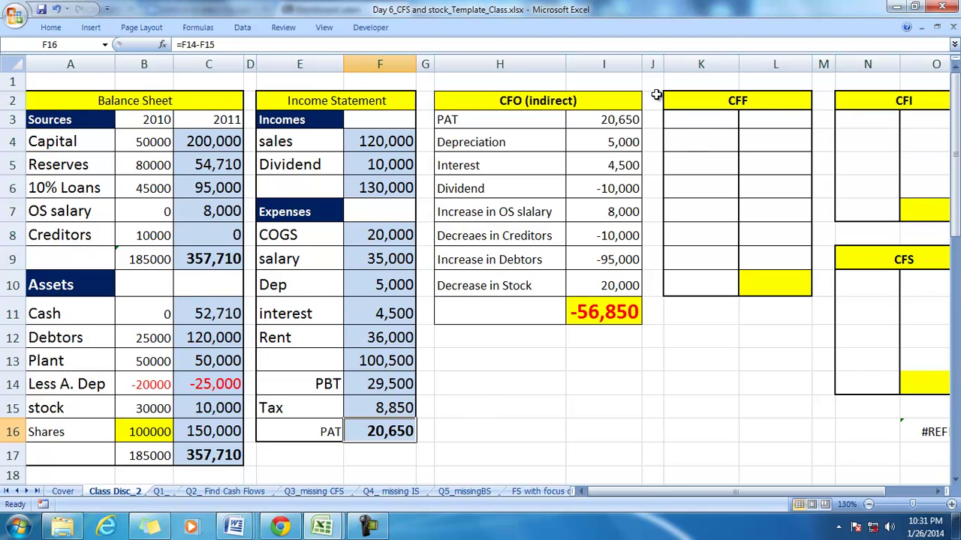
drag(643, 71, 625, 66)
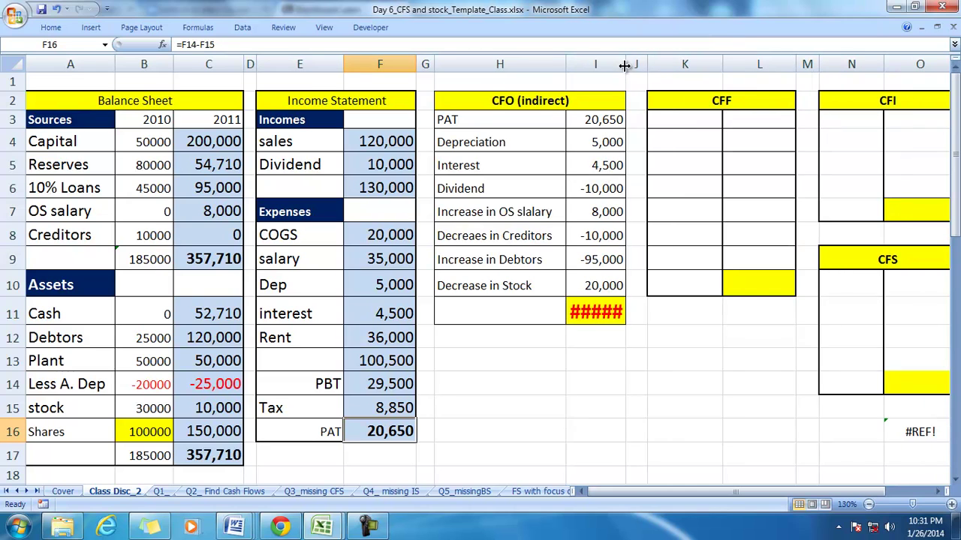
click(597, 312)
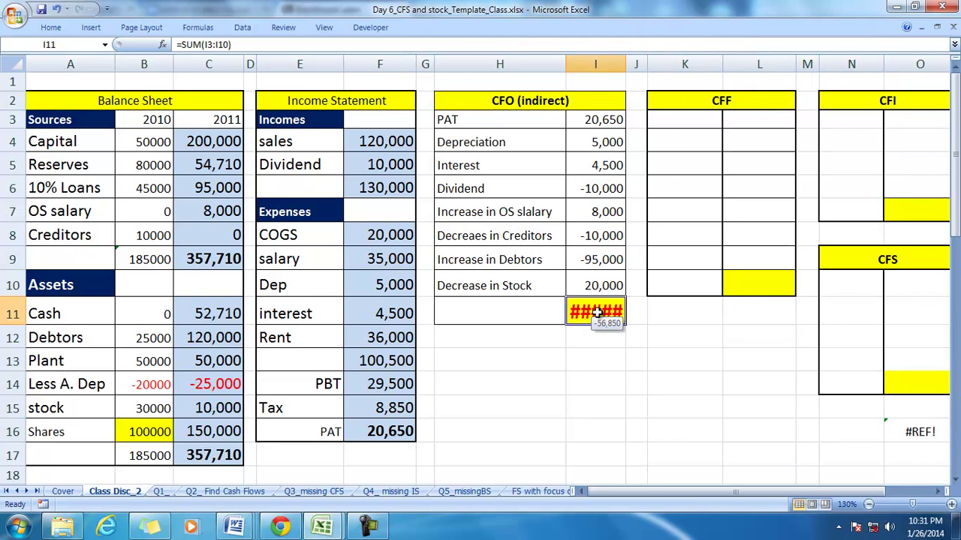
right_click(570, 30)
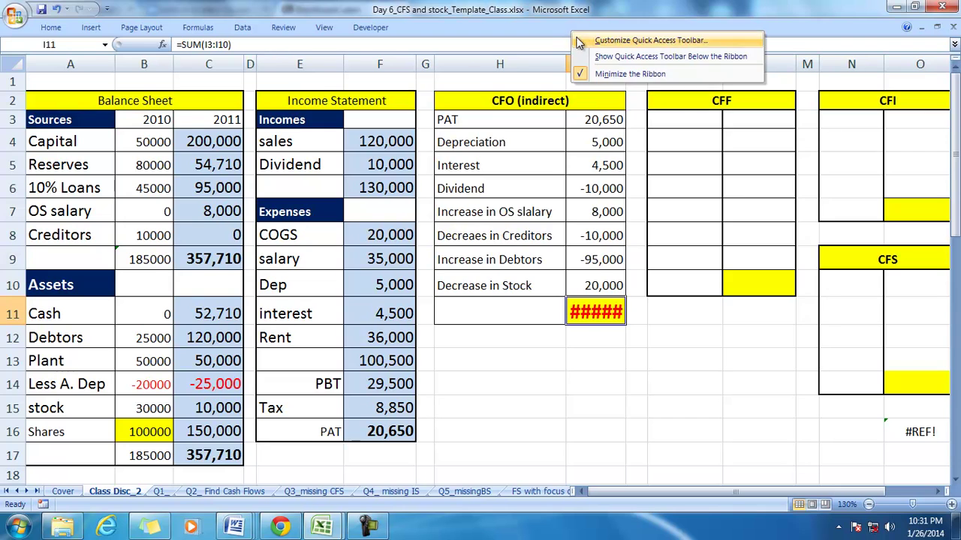
click(601, 73)
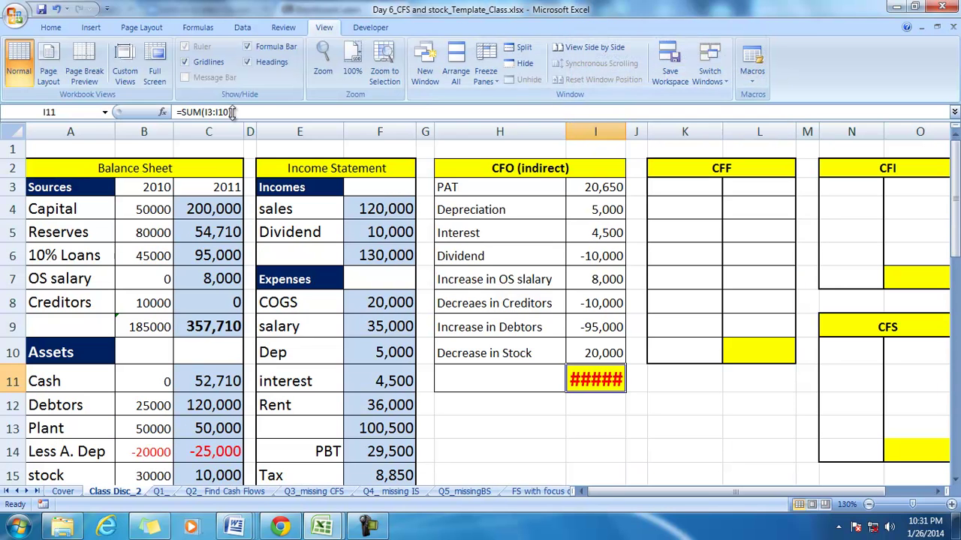
click(51, 27)
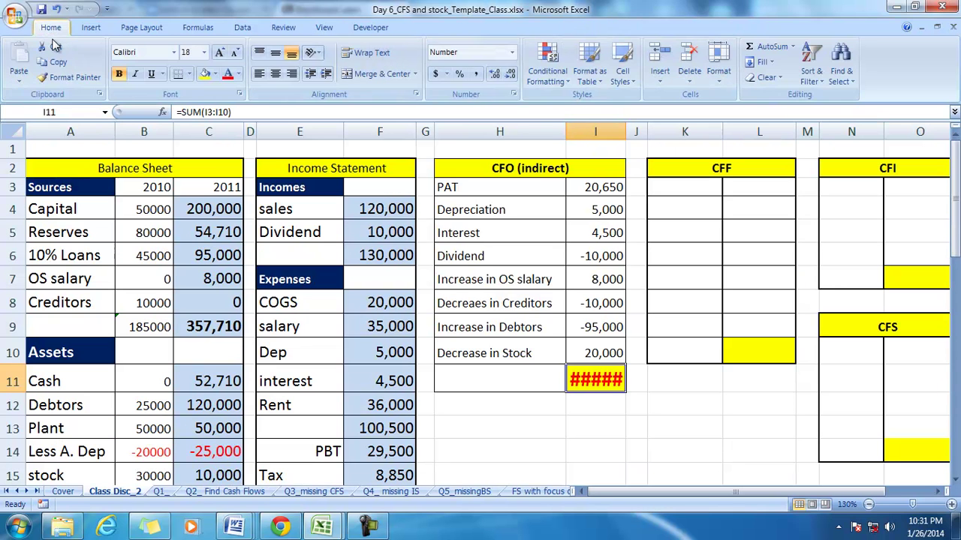
click(234, 53)
click(235, 53)
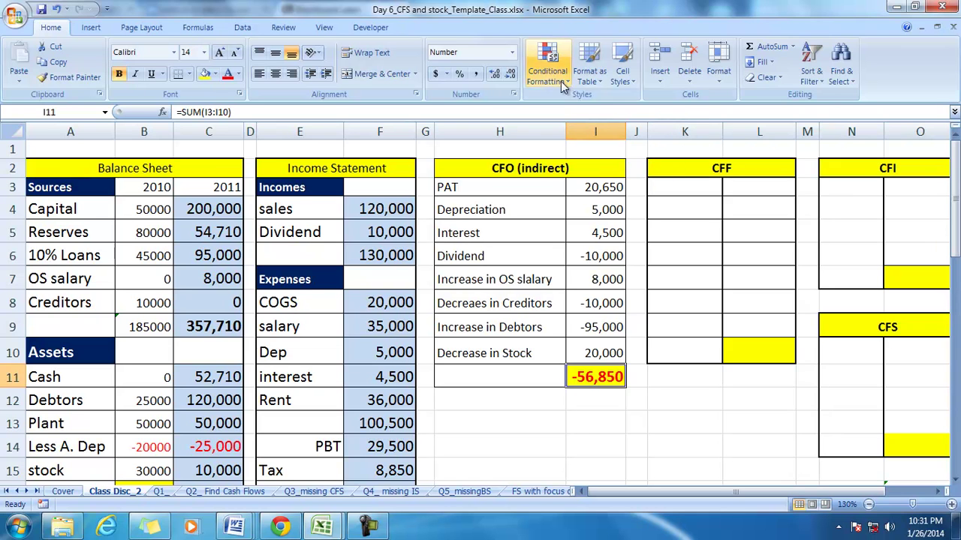
right_click(570, 28)
click(605, 69)
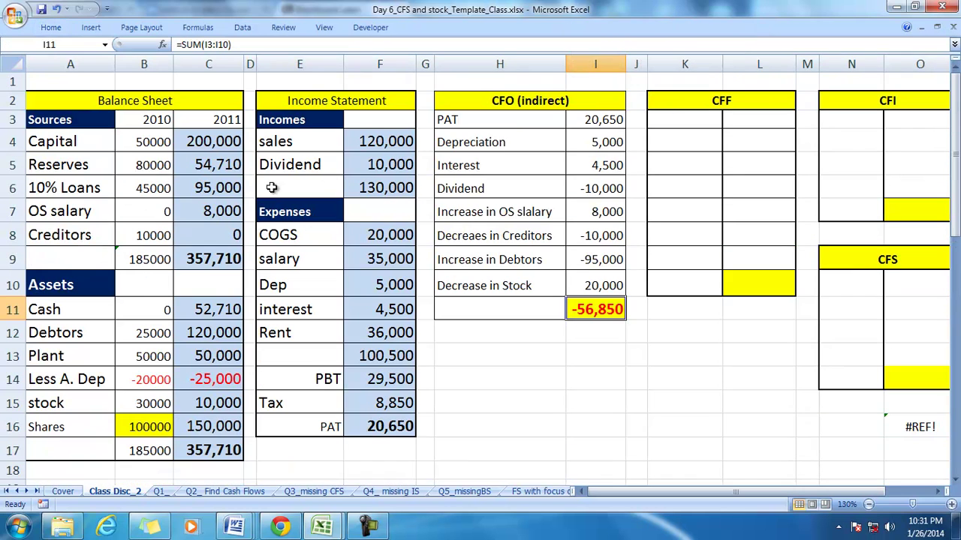
Label row 3 of the CFF table "Increase in capital"
click(64, 143)
drag(65, 143, 98, 165)
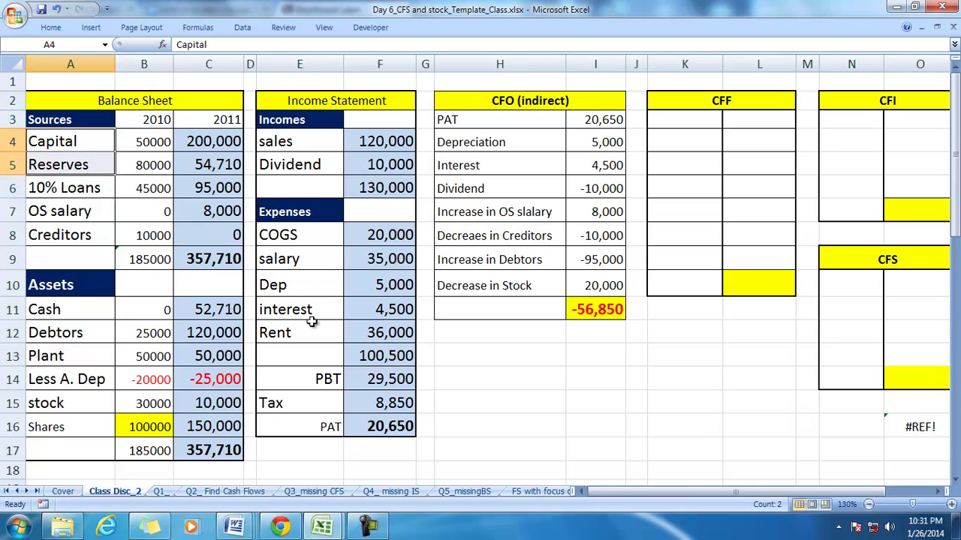
click(311, 308)
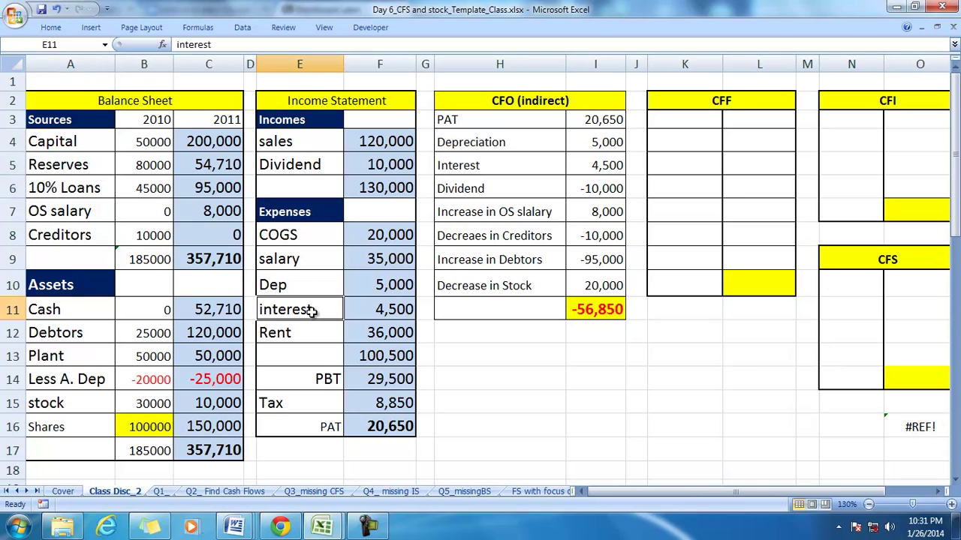
click(692, 121)
text(Ca)
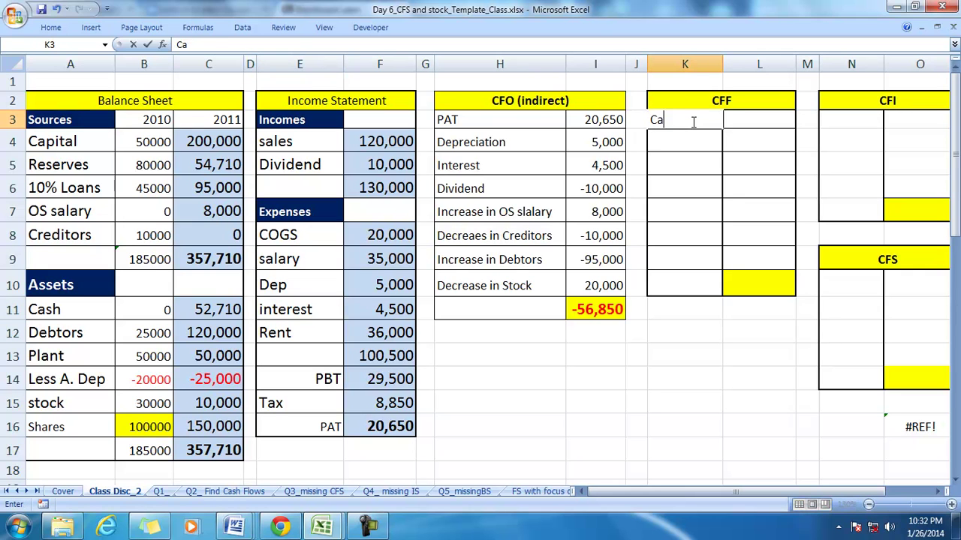
key(BackSpace)
key(BackSpace)
key(BackSpace)
text(Increase)
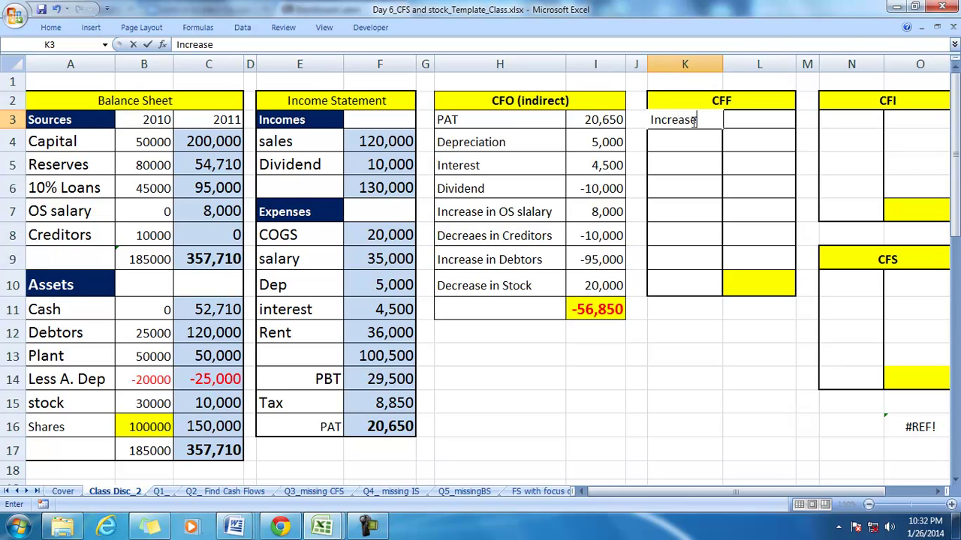
text( in capital)
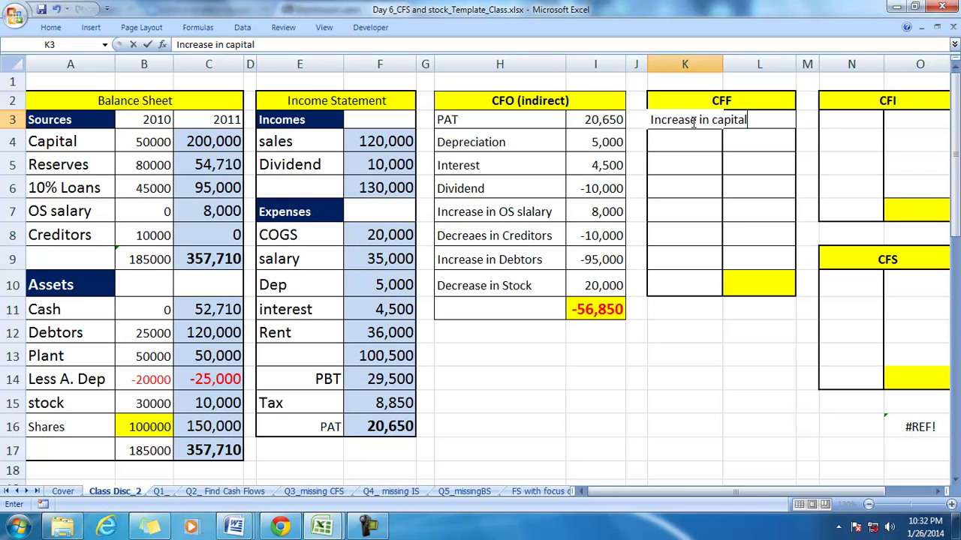
Calculate the capital increase in L3 as 2011 minus 2010 capital (=C4-B4) and widen column K to fit its label
key(Tab)
text(=)
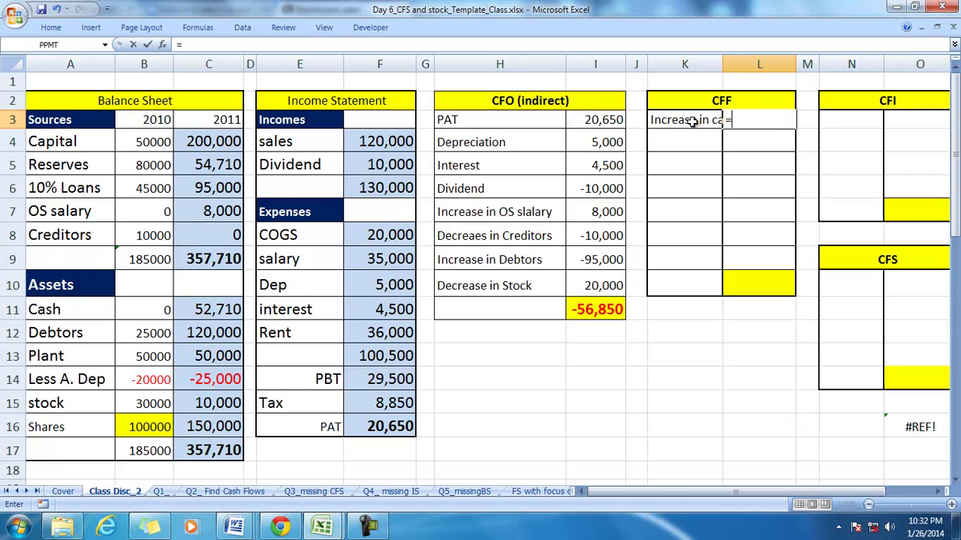
click(207, 140)
text(-)
click(158, 140)
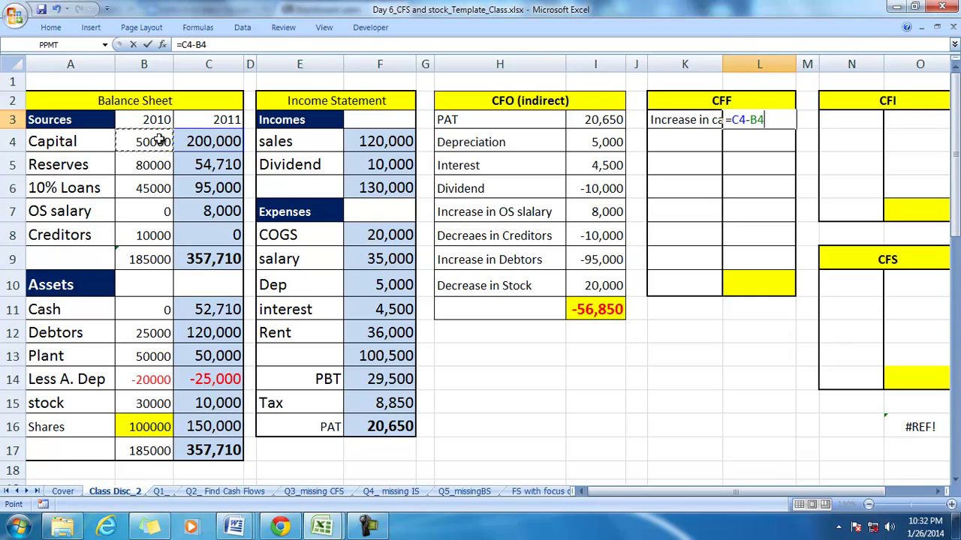
key(Return)
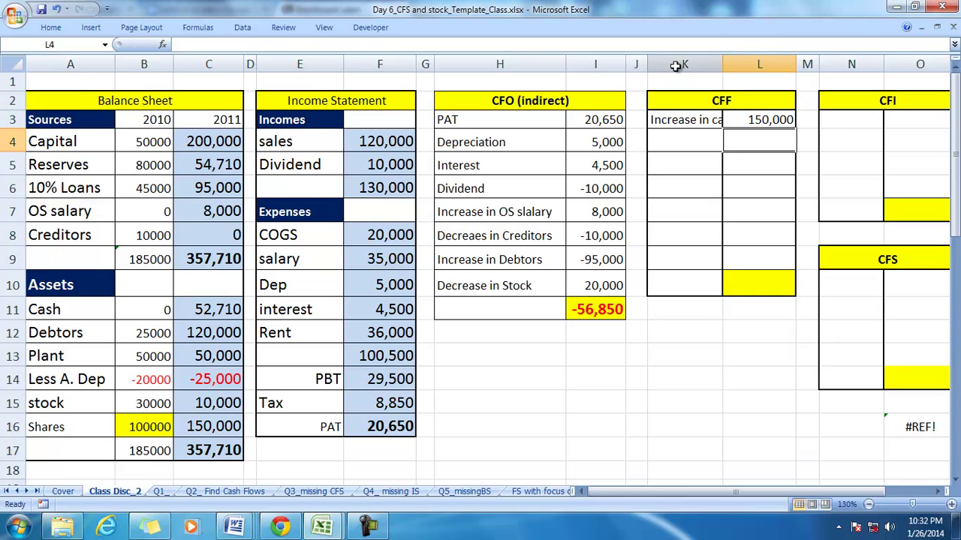
drag(725, 60, 756, 64)
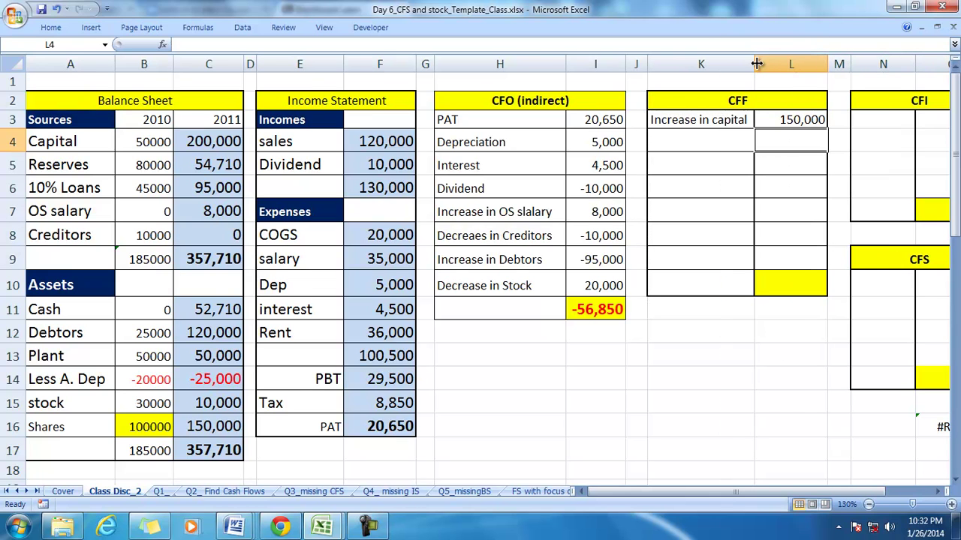
Label row 4 of the CFF table "Dividend Paid"
click(685, 145)
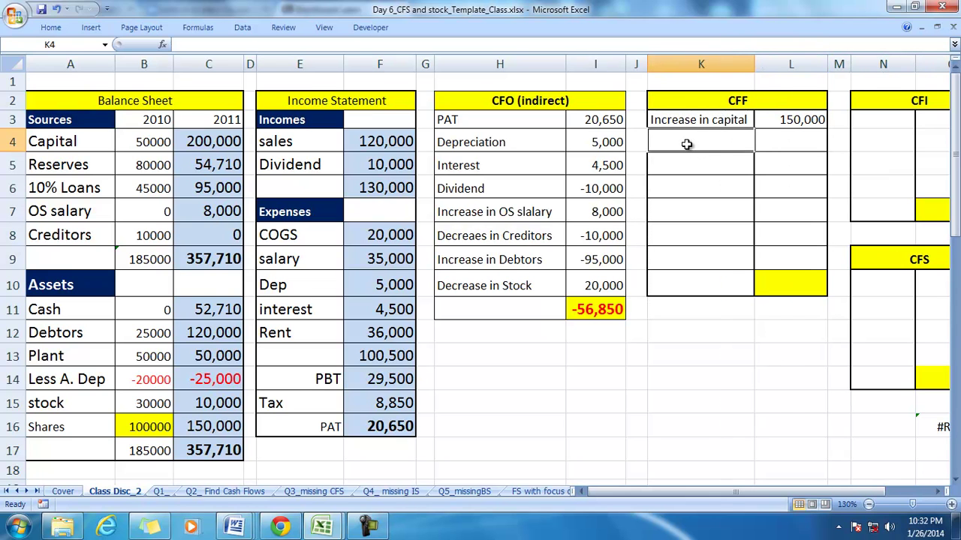
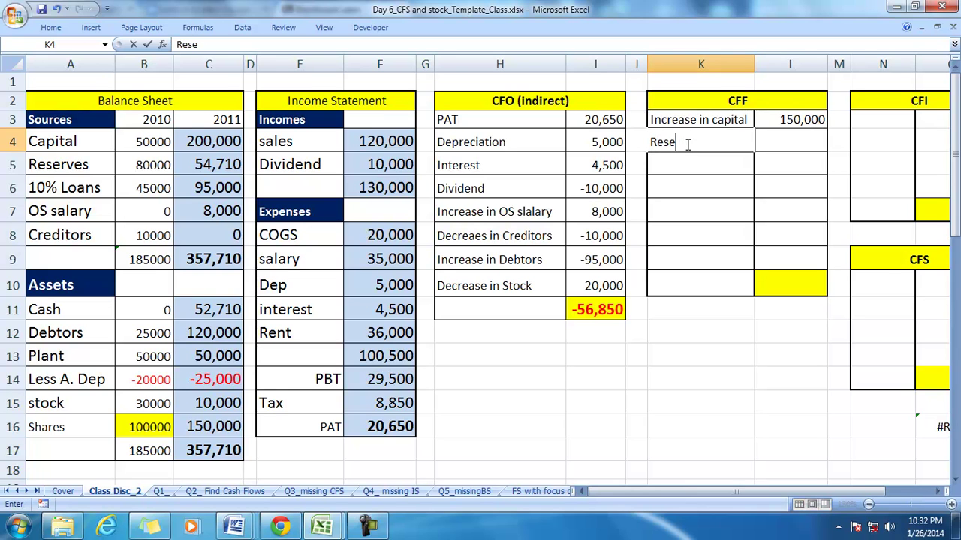
key(BackSpace)
key(BackSpace)
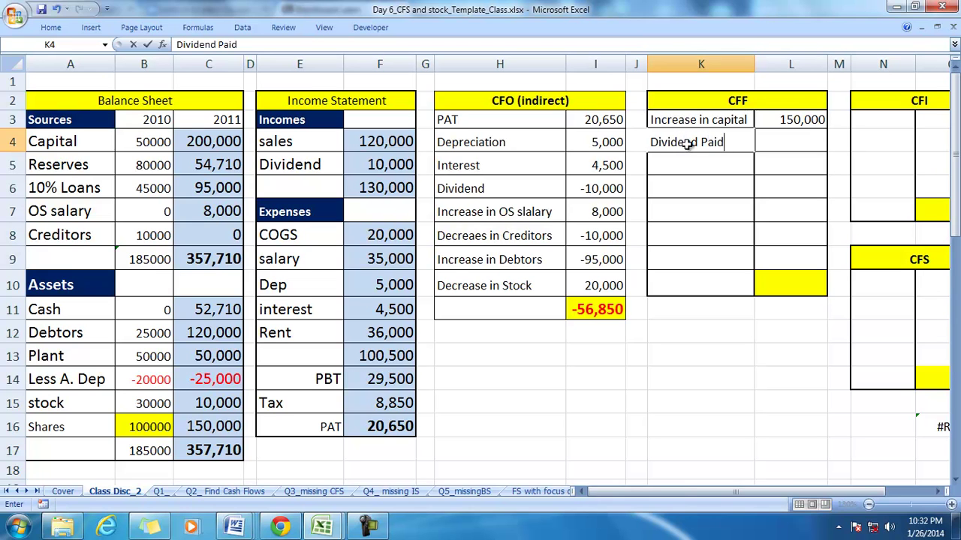
Calculate the dividend paid in L4 as the negative of 2010 reserves plus PAT minus 2011 reserves, =-(B5+F16-C5)
key(Tab)
text(=)
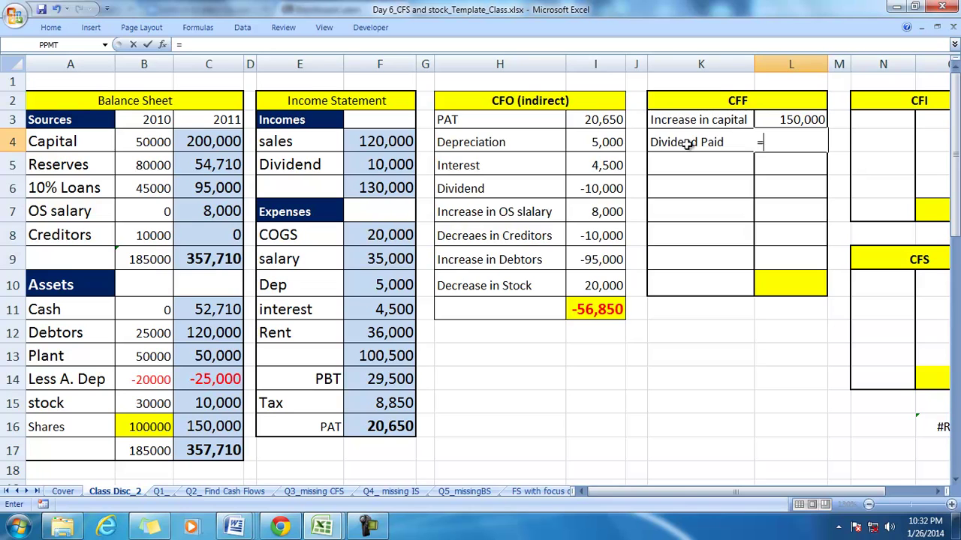
text(-()
click(132, 162)
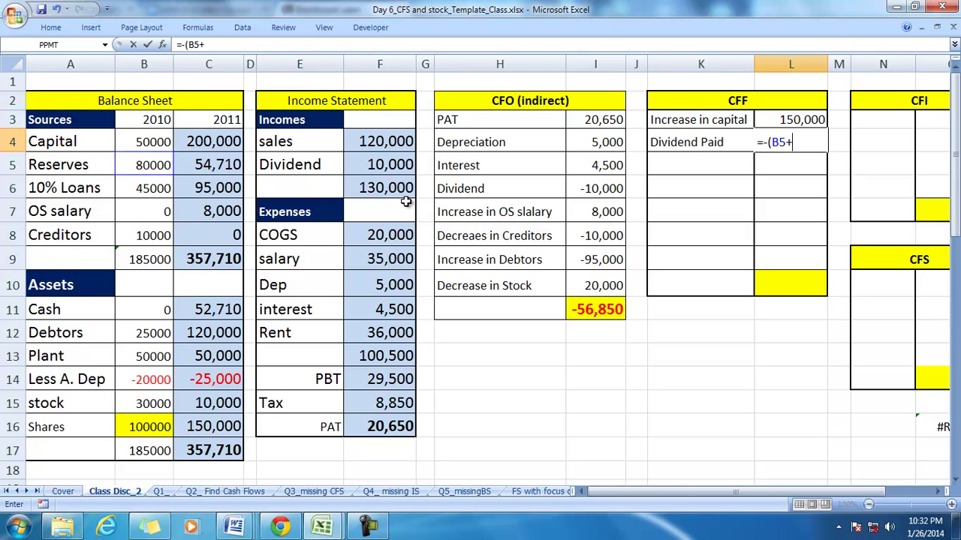
click(384, 424)
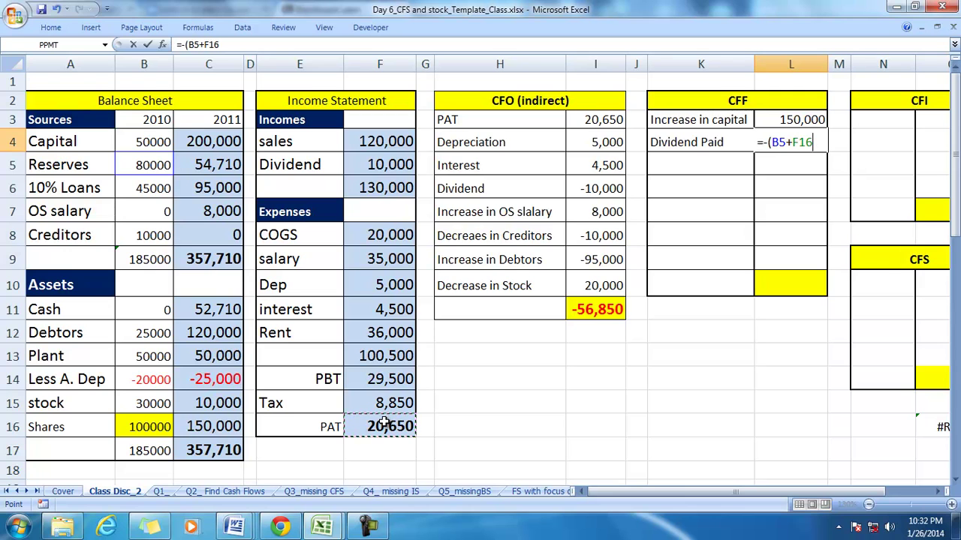
click(207, 168)
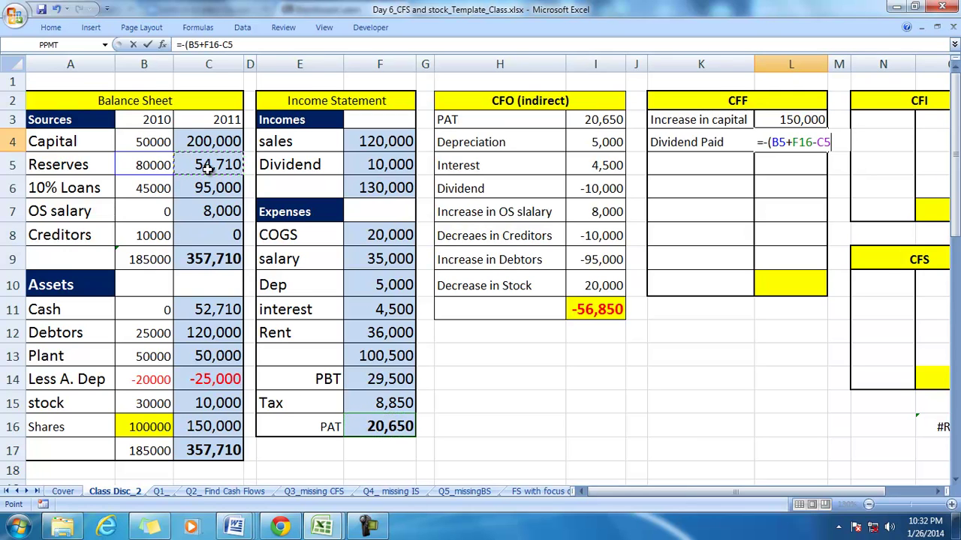
text())
key(Return)
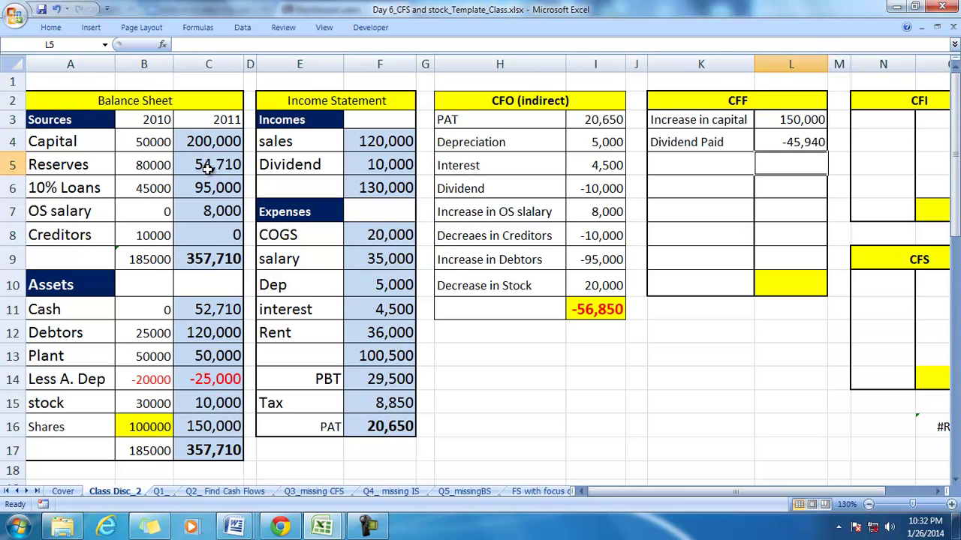
Expand the ribbon and trace the precedents of the dividend paid formula in L4 back to the reserves and PAT cells
click(768, 144)
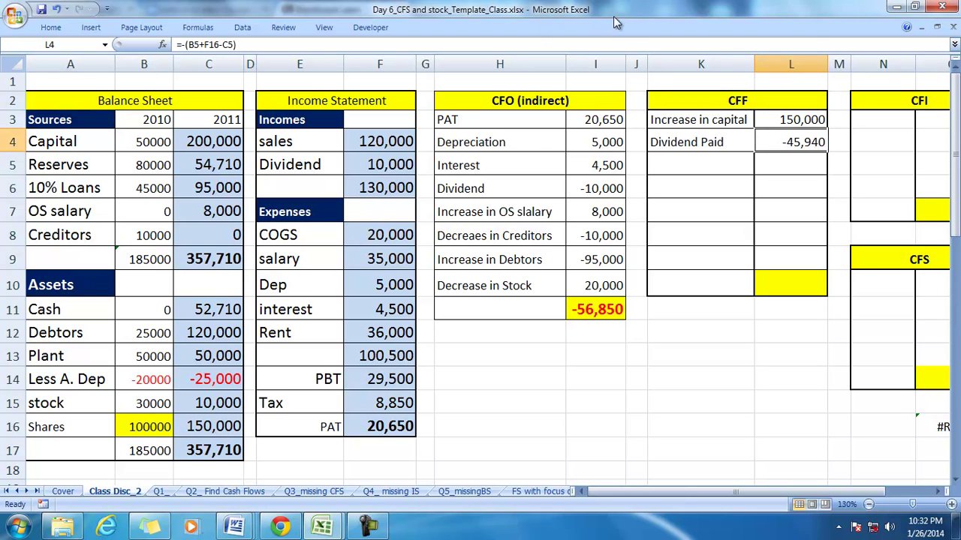
right_click(637, 13)
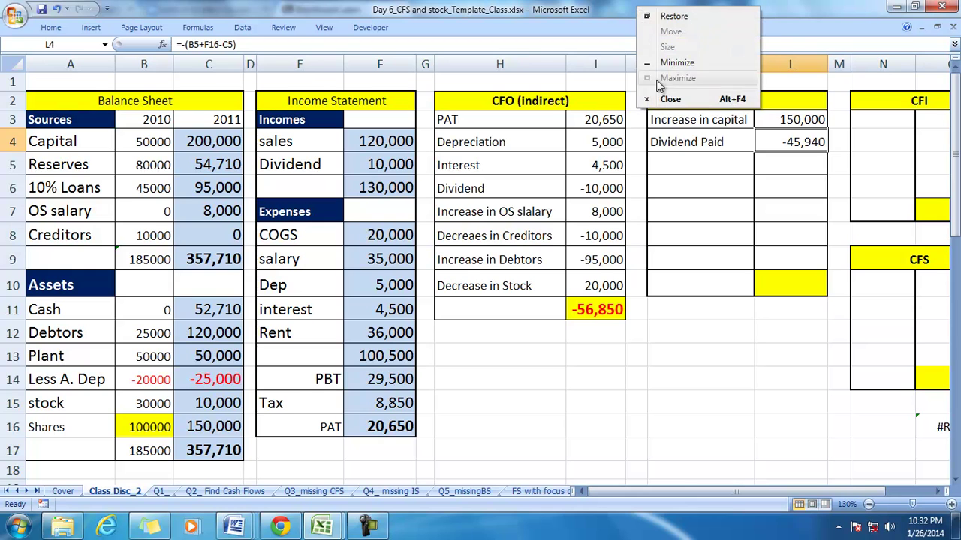
click(600, 35)
right_click(600, 36)
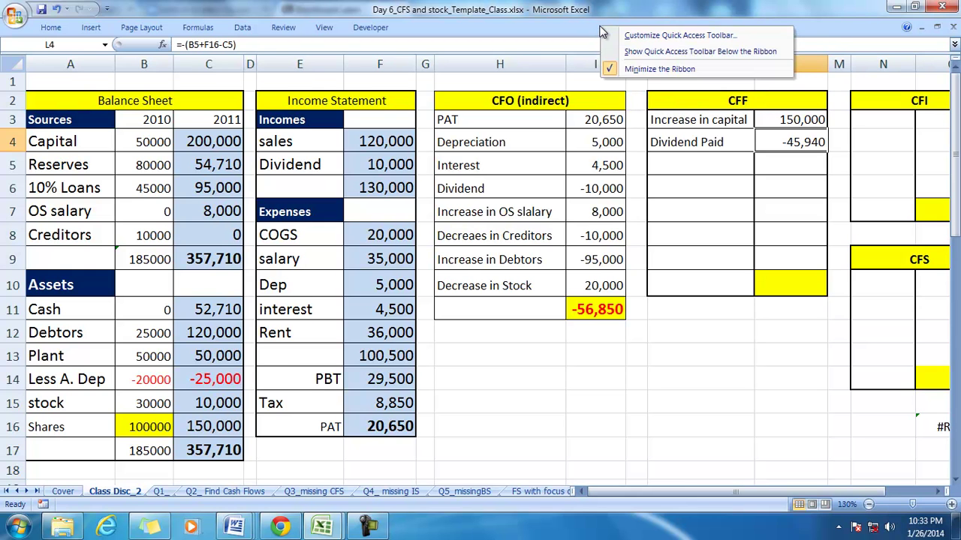
click(630, 70)
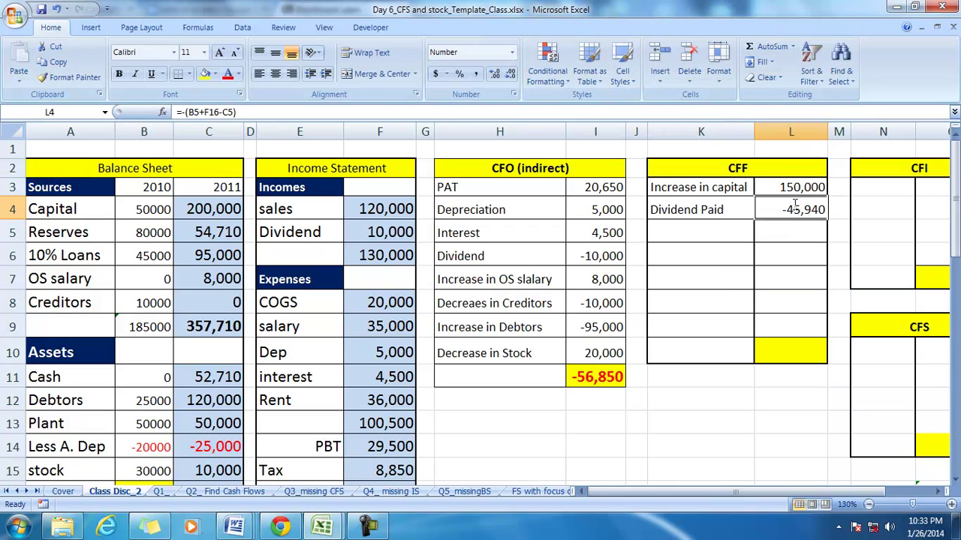
click(197, 27)
click(491, 50)
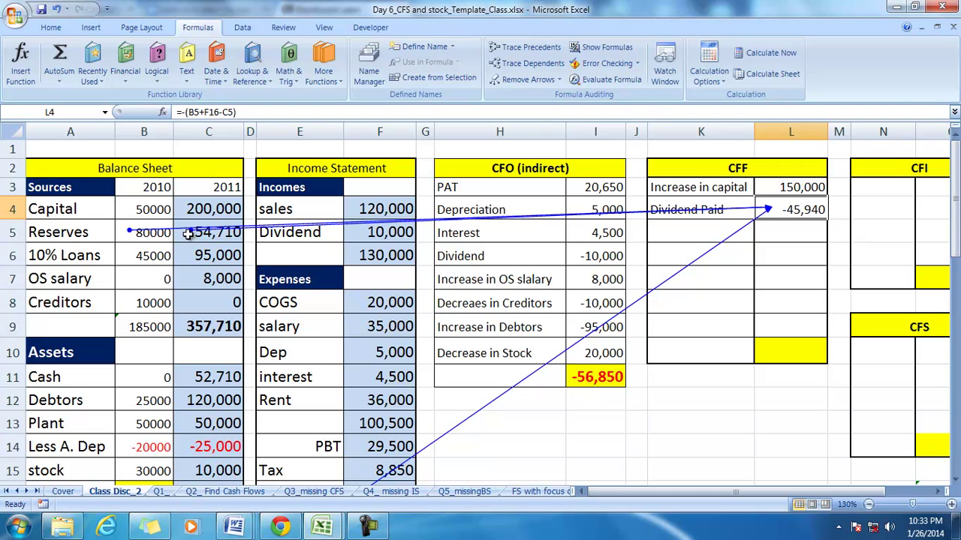
drag(955, 213, 955, 225)
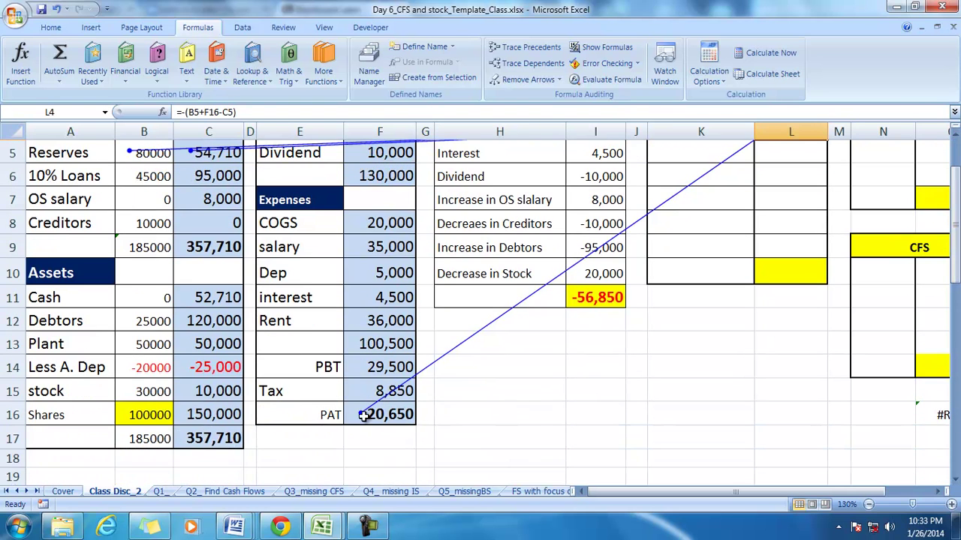
click(379, 413)
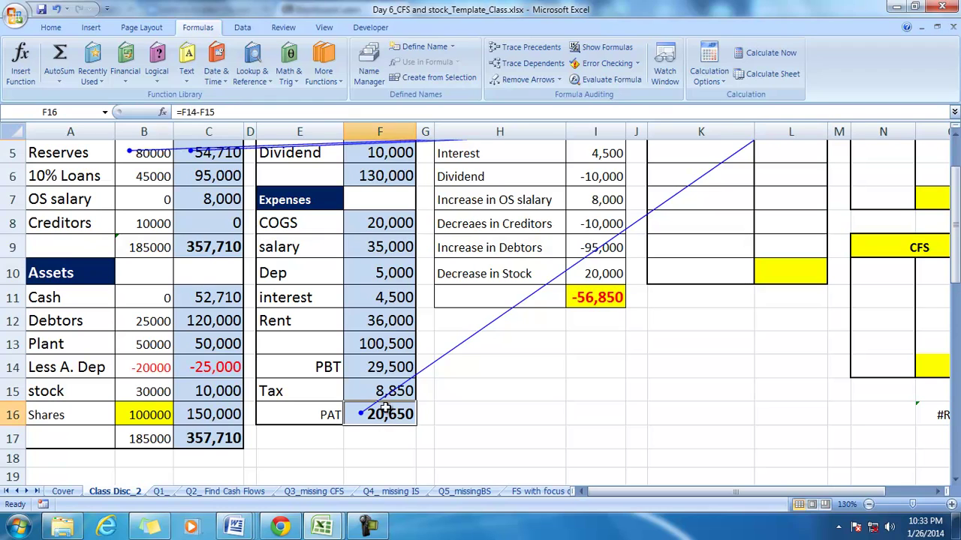
click(955, 124)
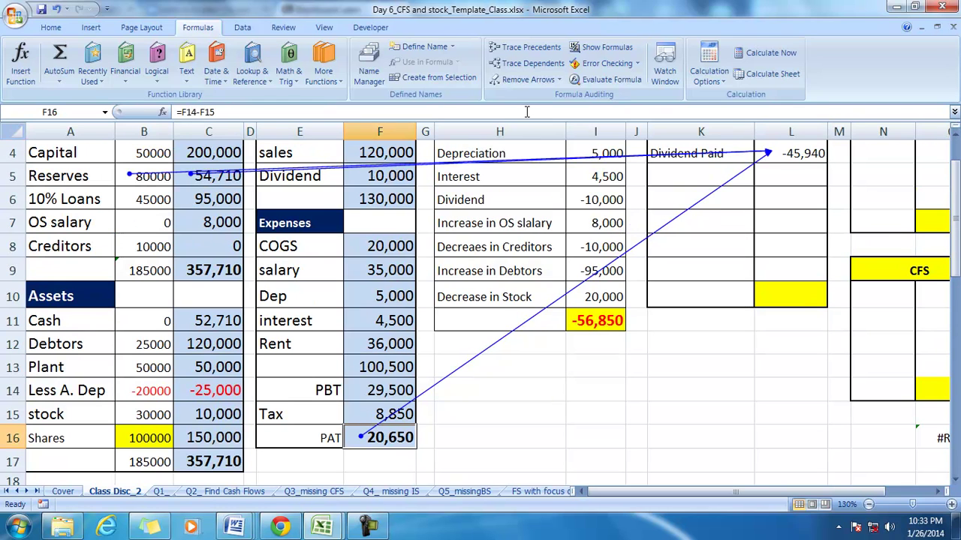
Remove the tracer arrows from the sheet and minimize the ribbon
click(504, 78)
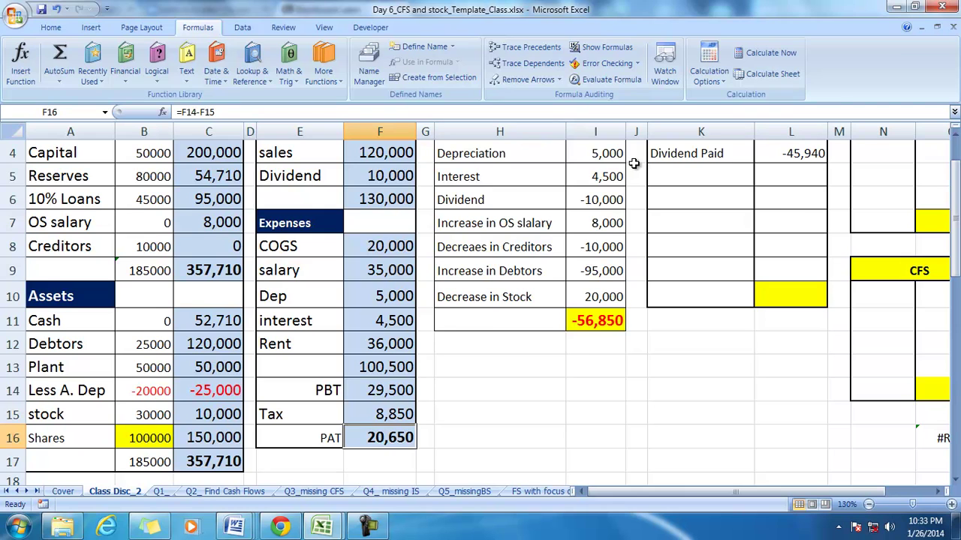
scroll(634, 164, up, 1)
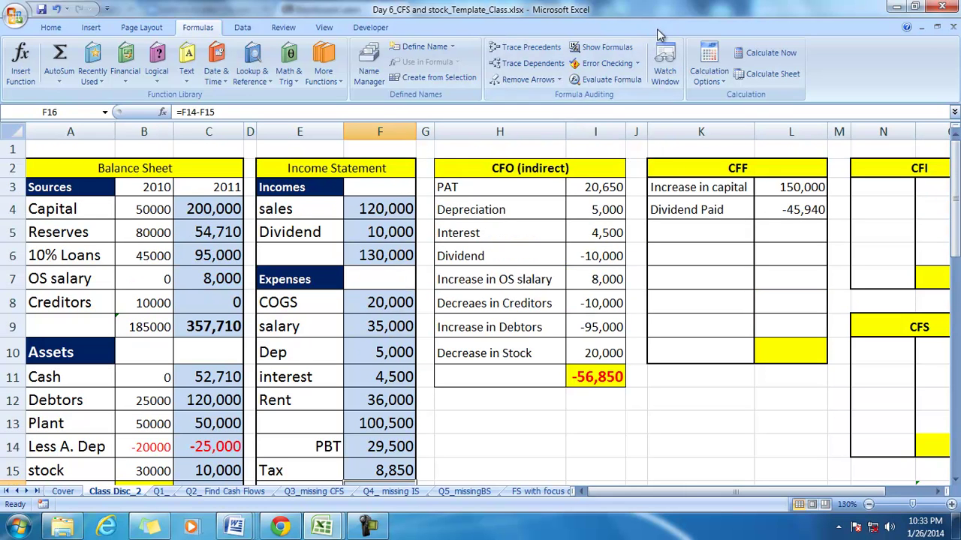
right_click(628, 32)
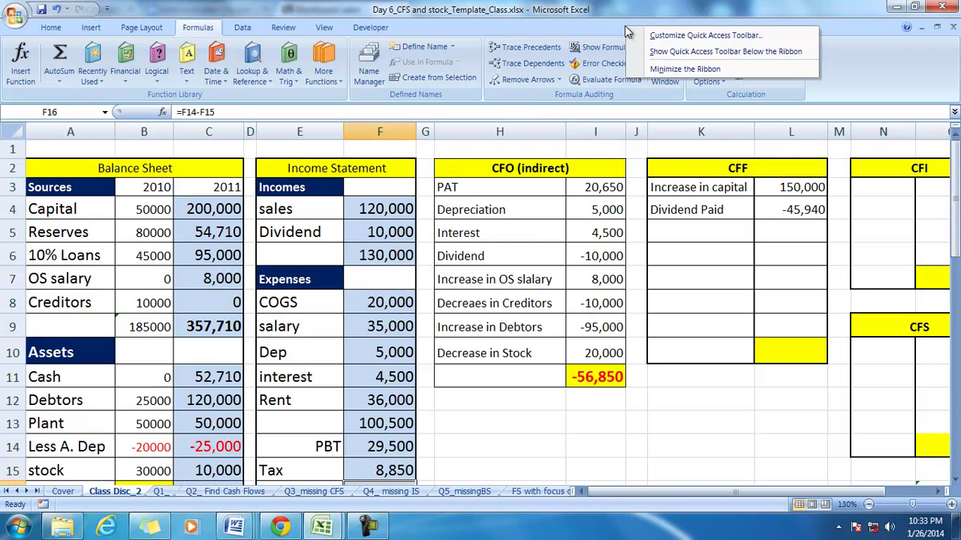
click(660, 69)
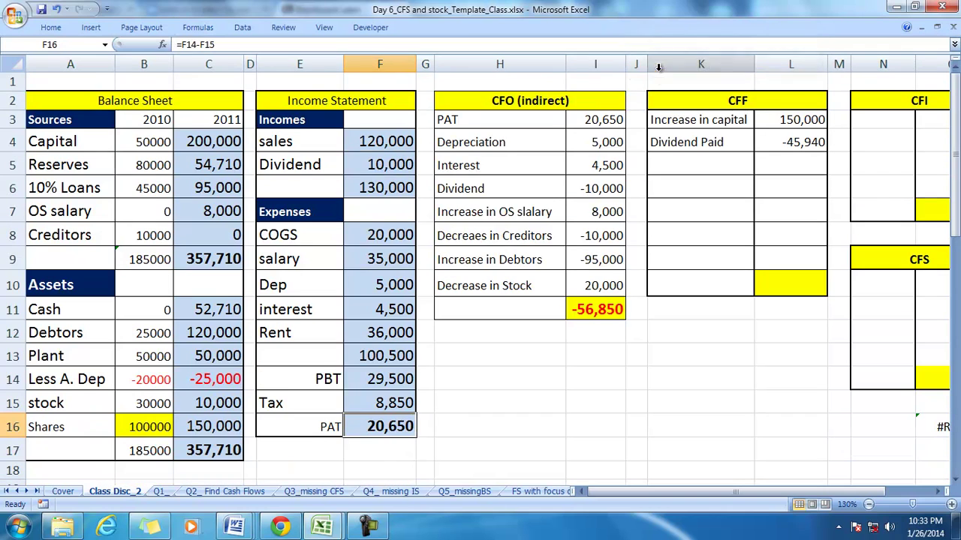
Add a "Loan Taken" row in row 5 of the CFF table, calculated as 2011 loans minus 2010 loans (=C6-B6)
click(674, 162)
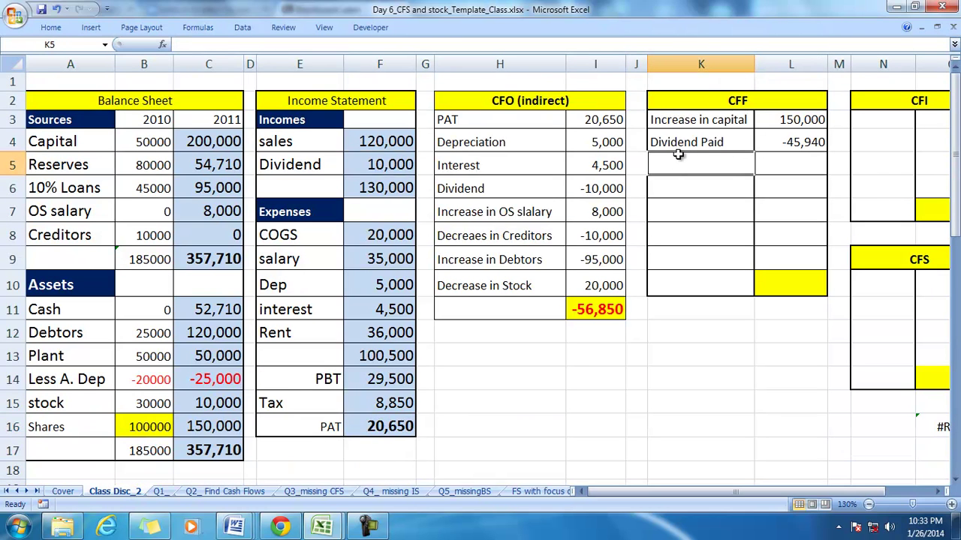
text(L)
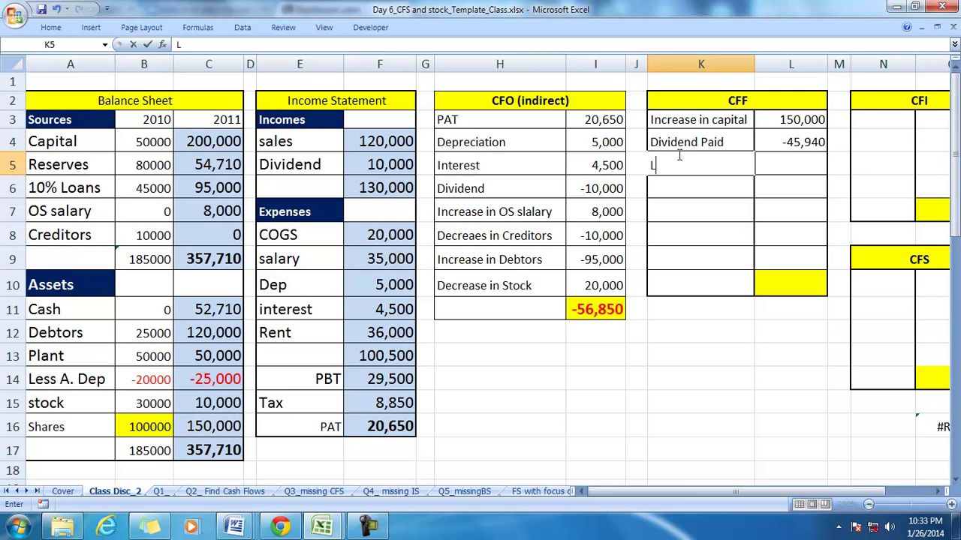
text(oan Taken)
key(Tab)
text(=)
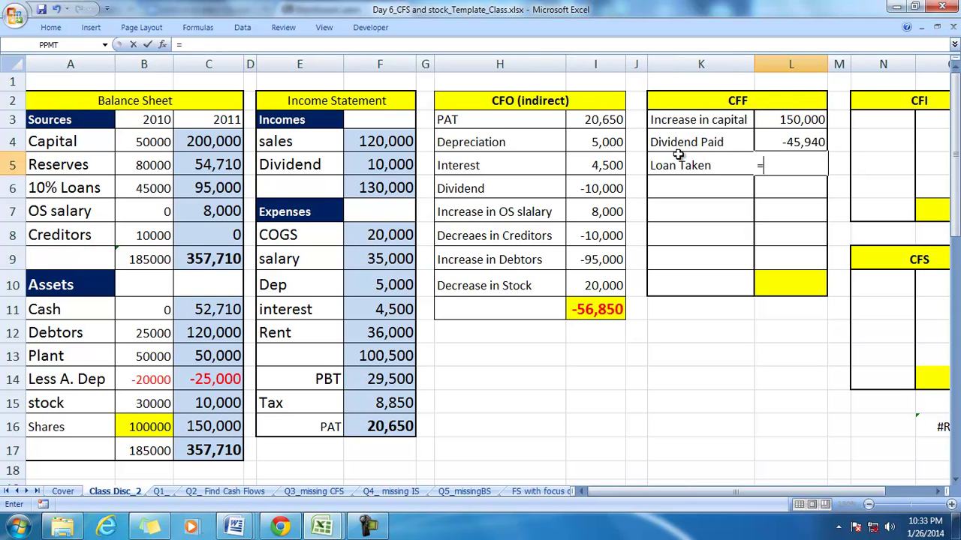
click(201, 187)
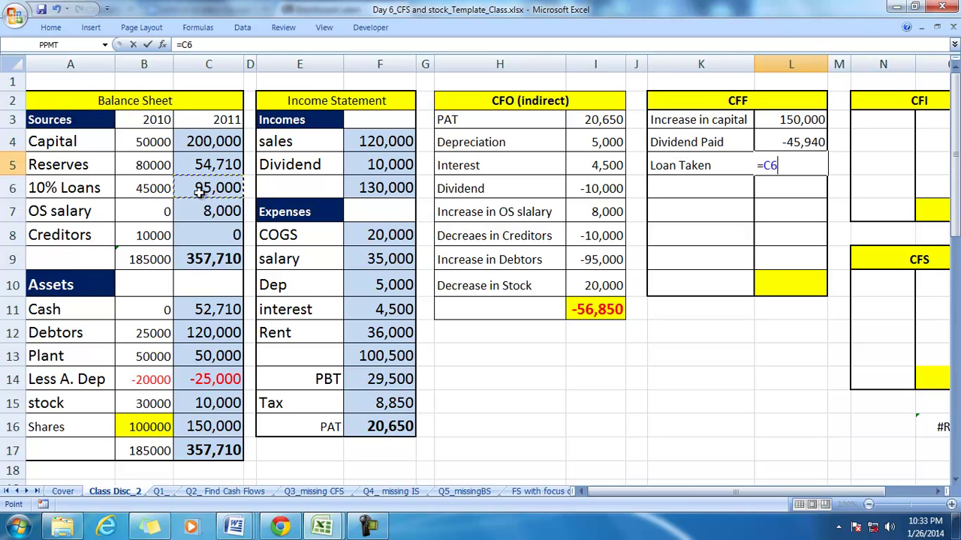
text(-)
click(143, 189)
key(Return)
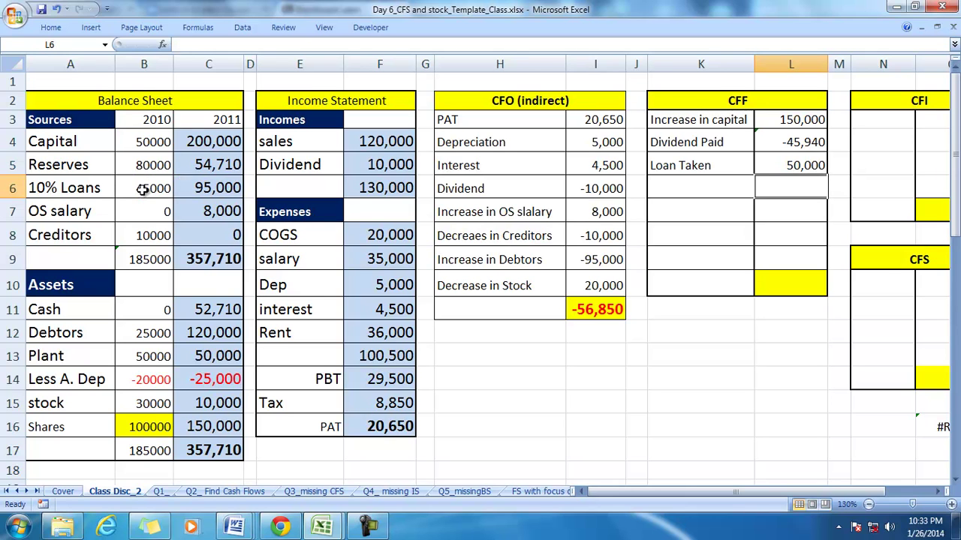
click(713, 189)
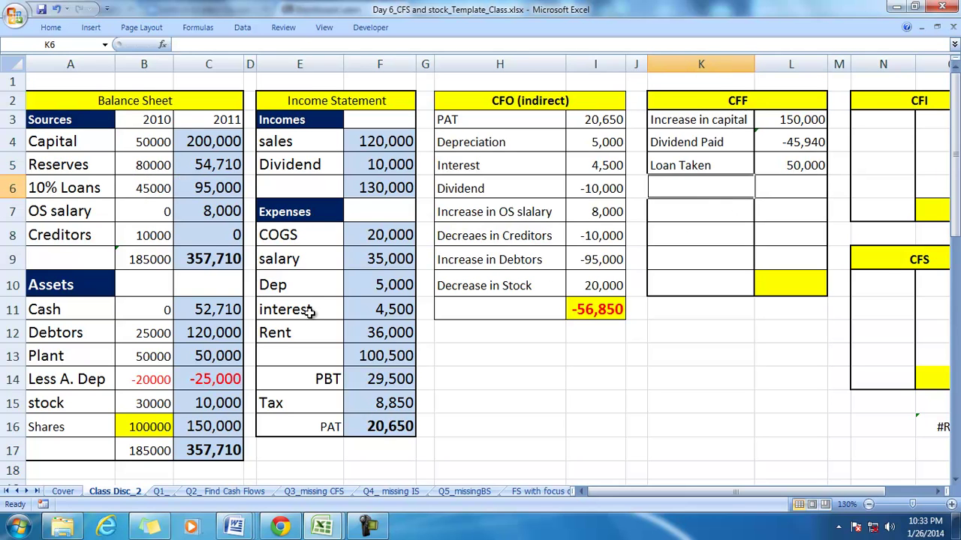
Add an "interest Paid" row in row 6 of the CFF table, calculated as the negative of the income statement interest in F11
click(387, 309)
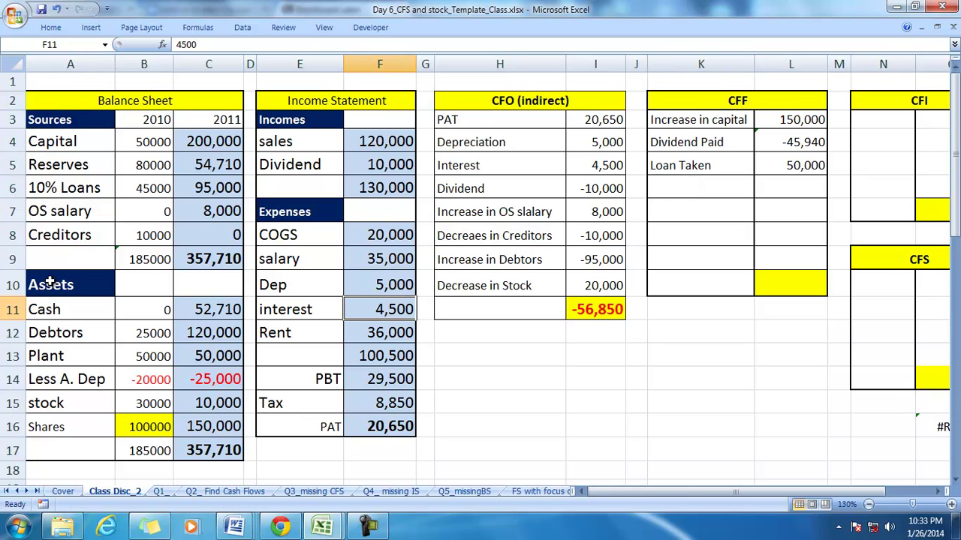
click(668, 190)
text(interest)
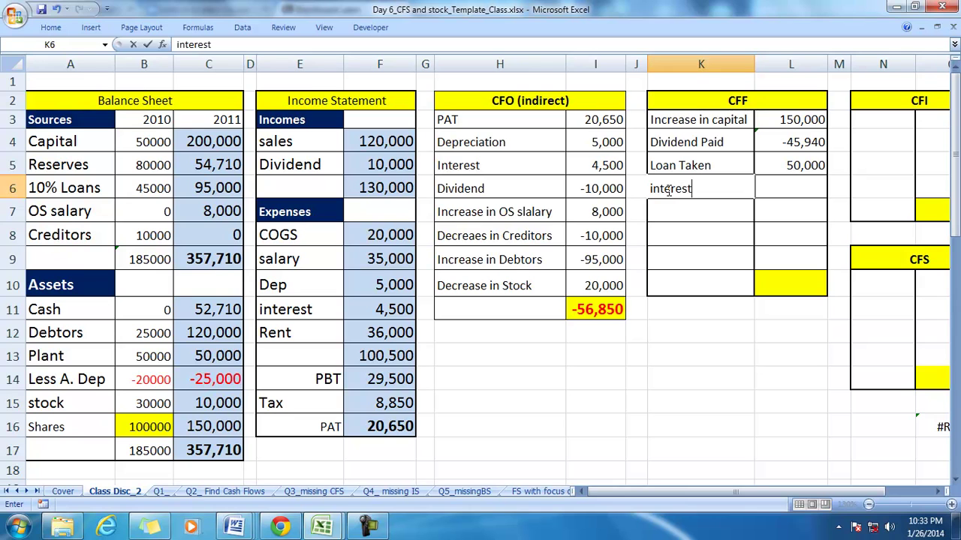
key(Tab)
text(-)
click(379, 309)
key(Return)
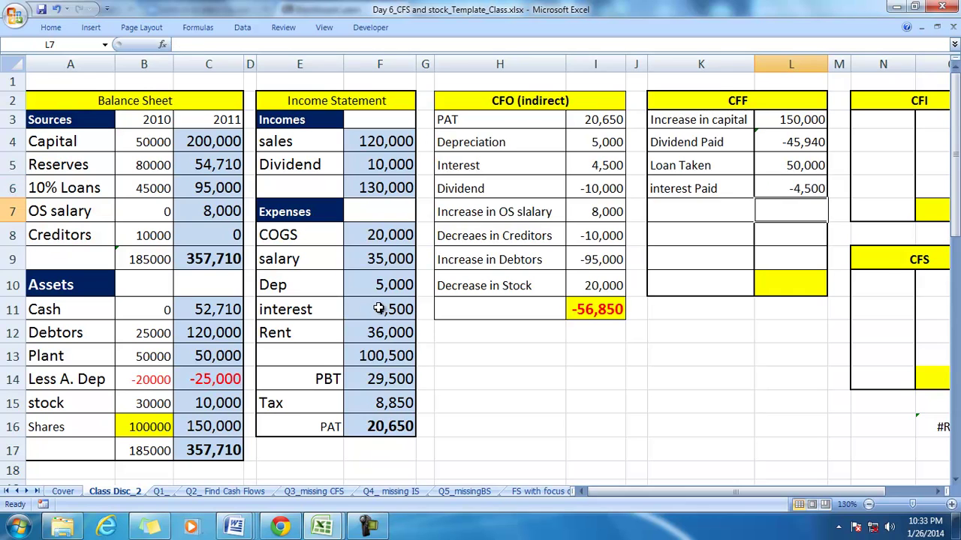
Total the CFF table in L10 with =SUM(L3:L6)
click(802, 288)
text(=s)
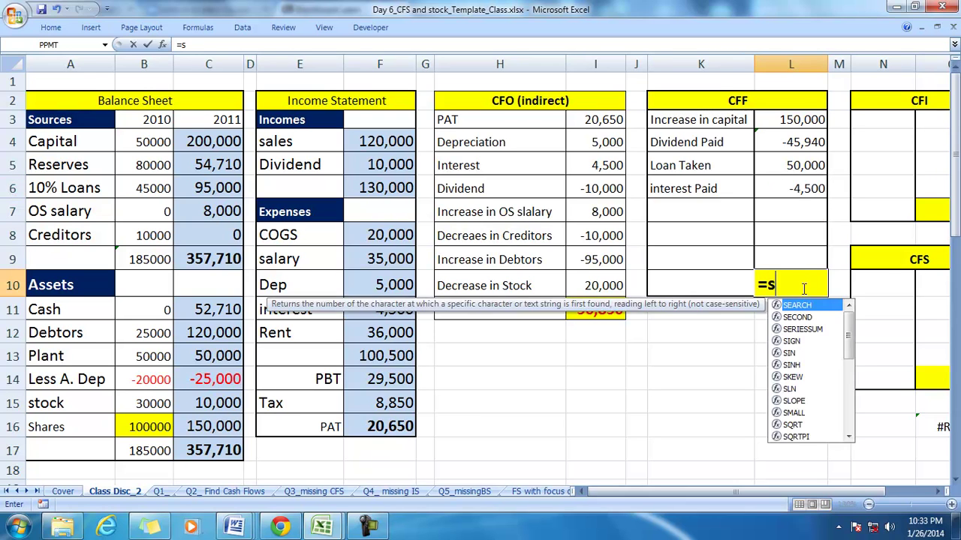
text(um()
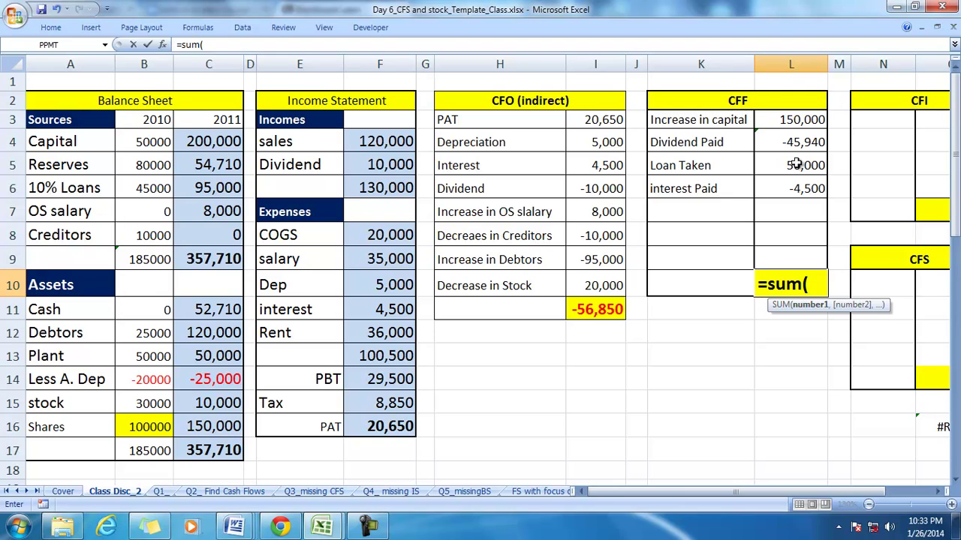
drag(784, 121, 786, 182)
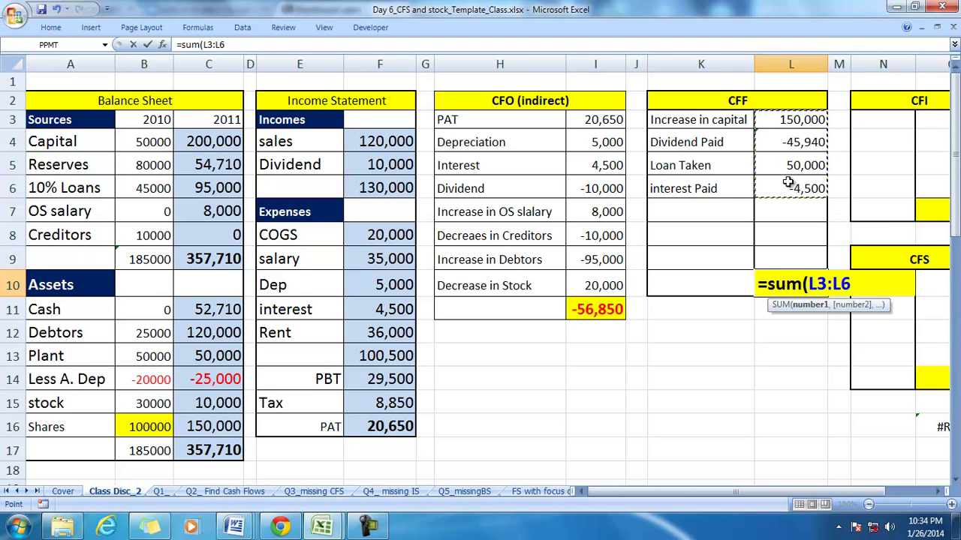
text())
key(Return)
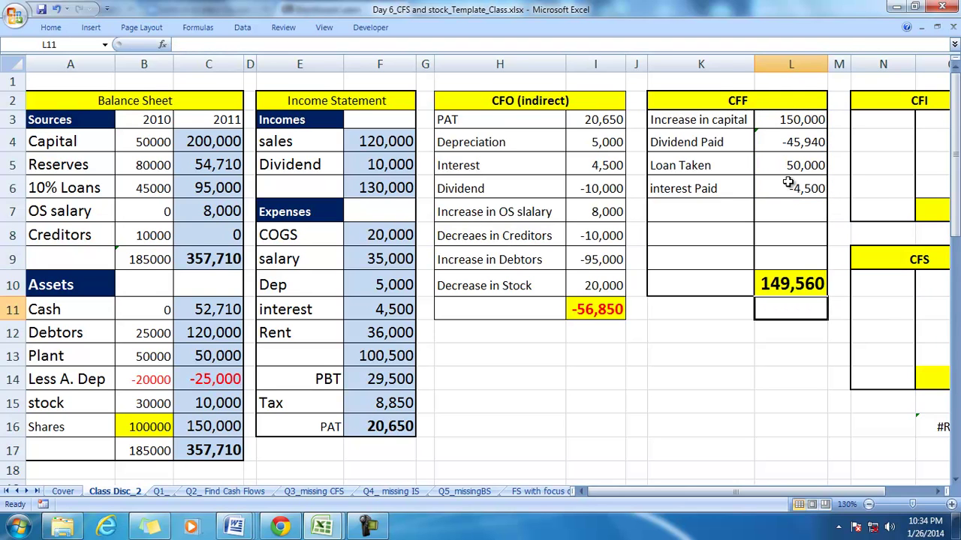
Label the total row "CFF" in K10 and make column L slightly narrower while keeping it wide enough for the total
click(723, 283)
text(CFF)
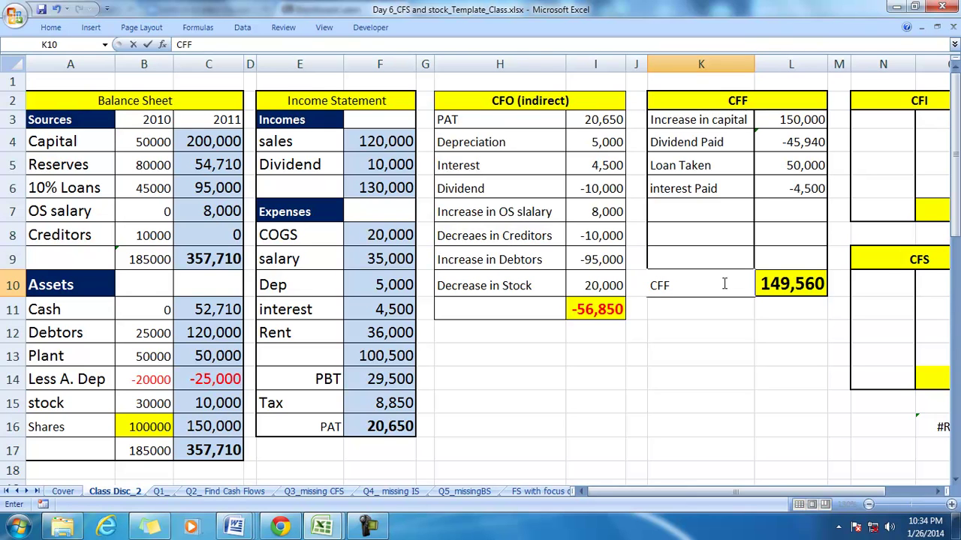
key(Return)
click(797, 284)
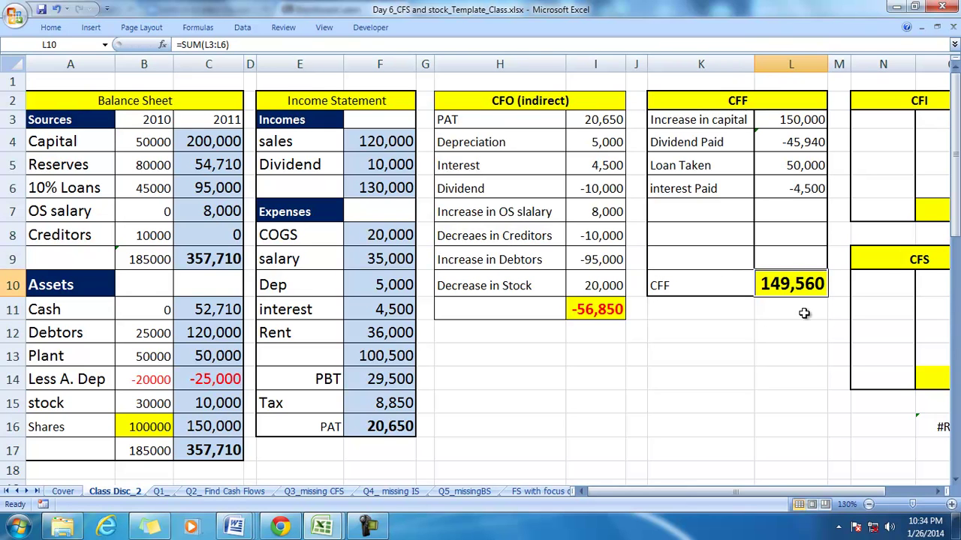
drag(828, 65, 811, 65)
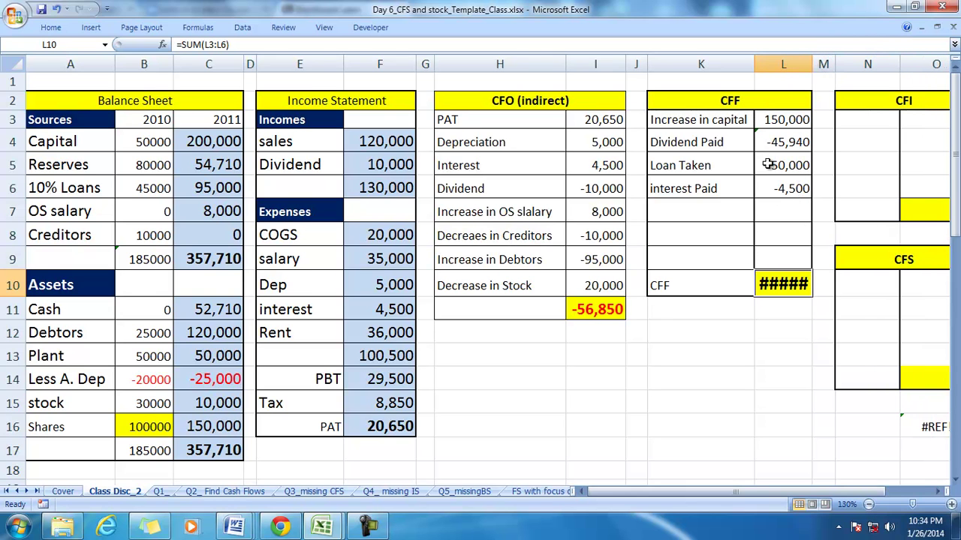
mouse_move(813, 65)
mouse_down()
mouse_move(820, 78)
mouse_move(825, 70)
mouse_up()
Relocate the whole CFI table from N2 to the area starting at H13, below the CFO table
drag(884, 100, 886, 192)
key(ctrl+c)
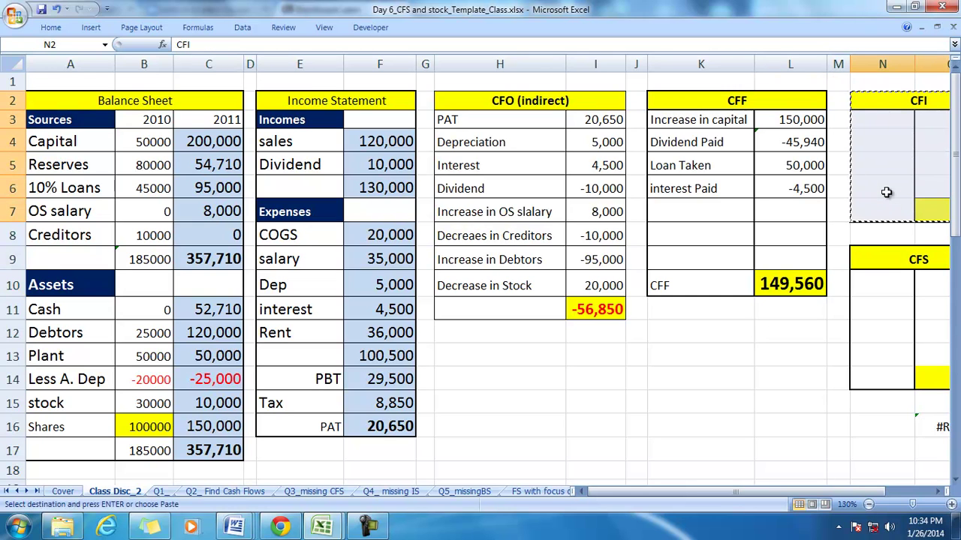
click(516, 352)
key(Return)
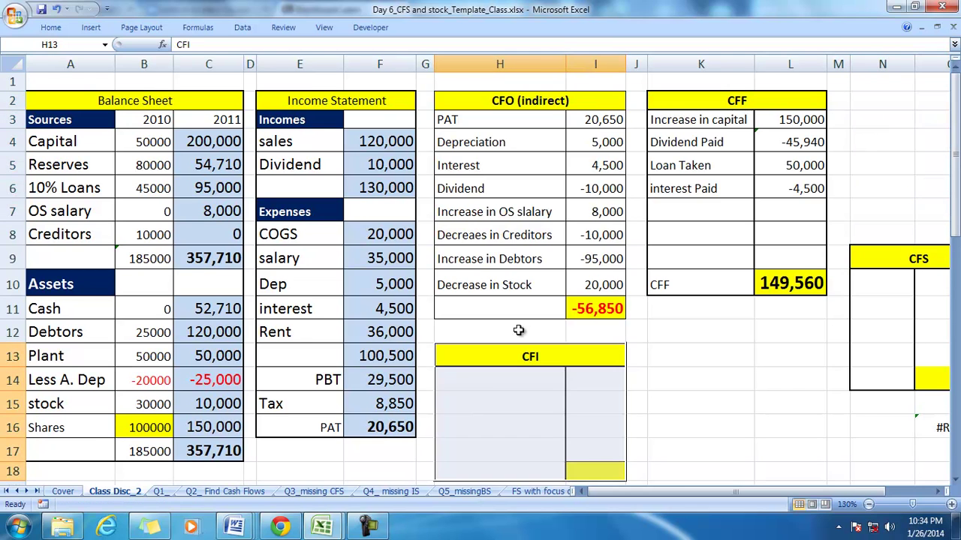
click(492, 377)
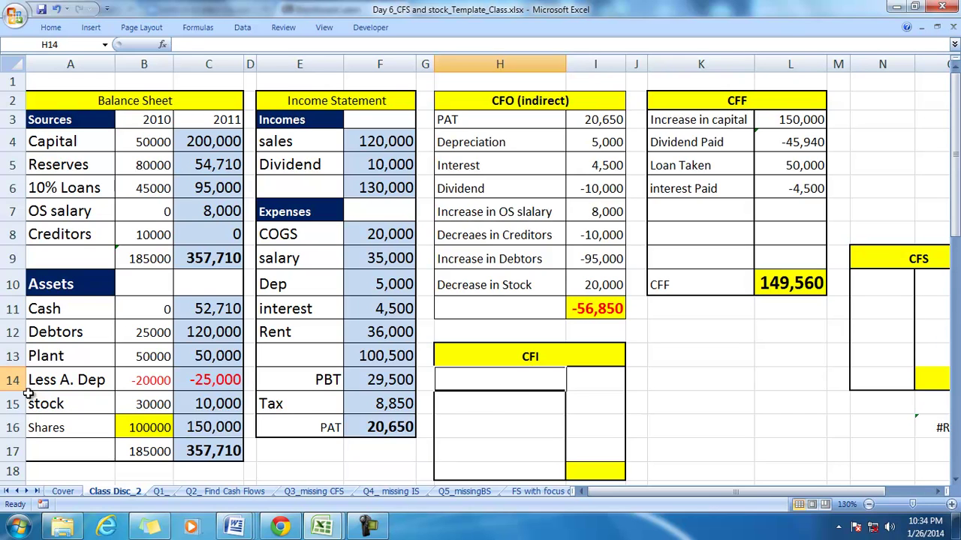
Review the plant, shares and dividend figures, and add a "Dividend" row in row 14 of the CFI table linked to F5
drag(45, 359, 216, 362)
drag(138, 428, 181, 425)
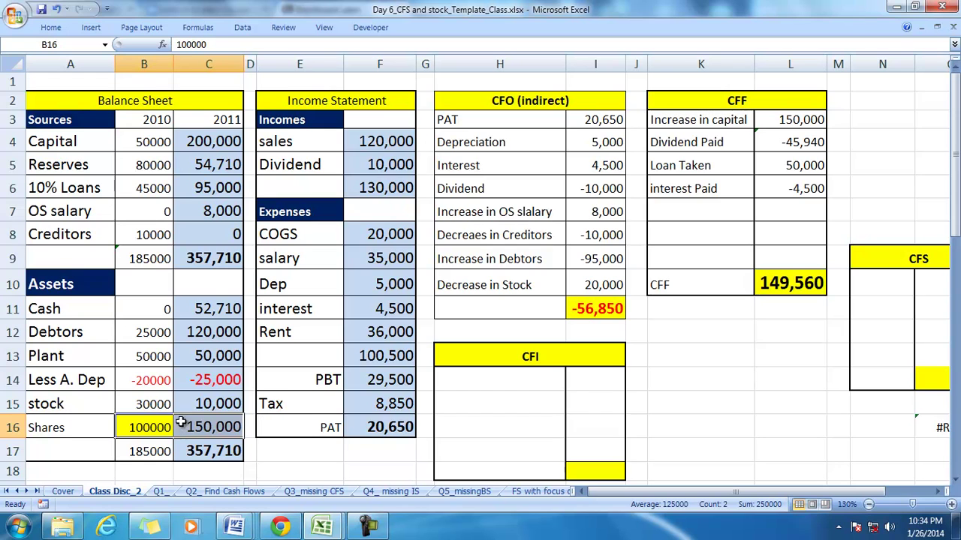
click(56, 428)
click(127, 422)
click(199, 424)
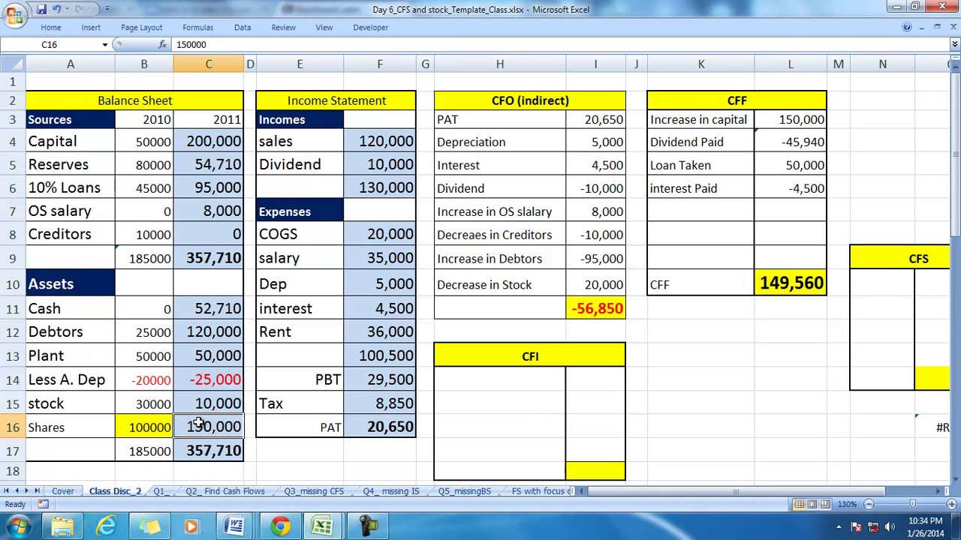
click(368, 164)
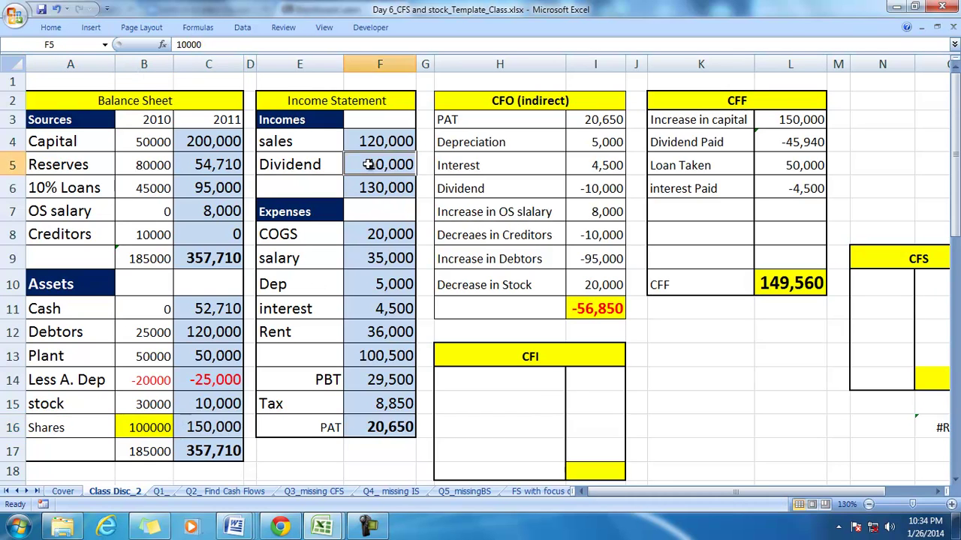
click(480, 390)
text(Dividend)
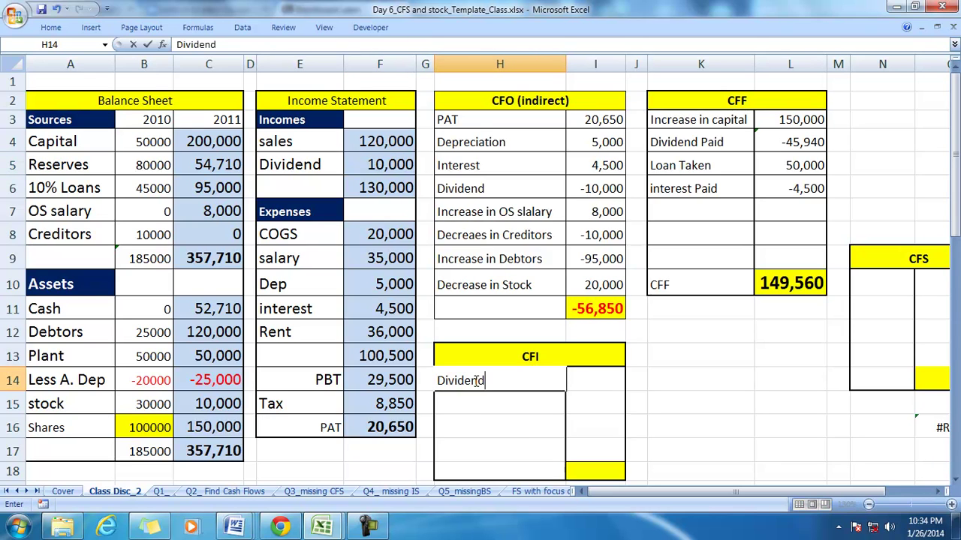
key(Tab)
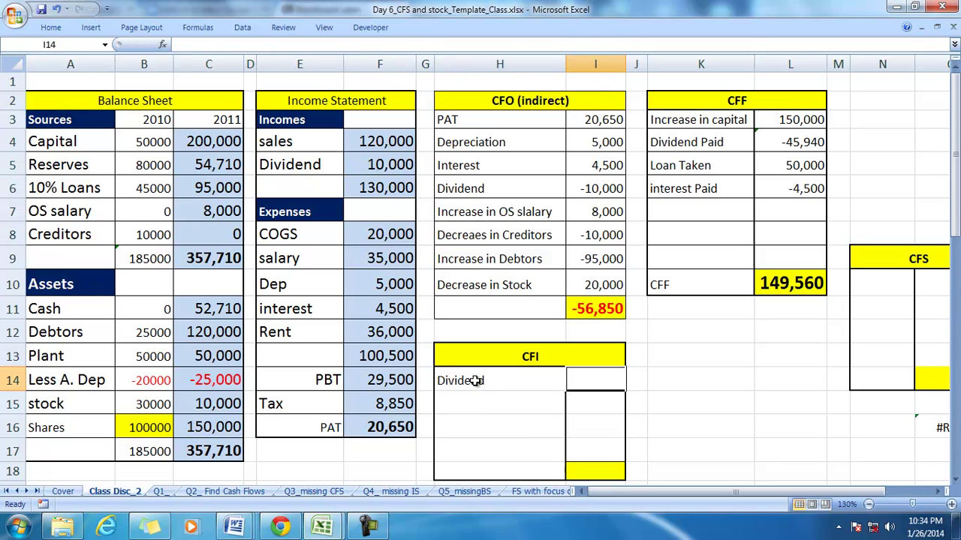
text(=)
click(394, 157)
key(Return)
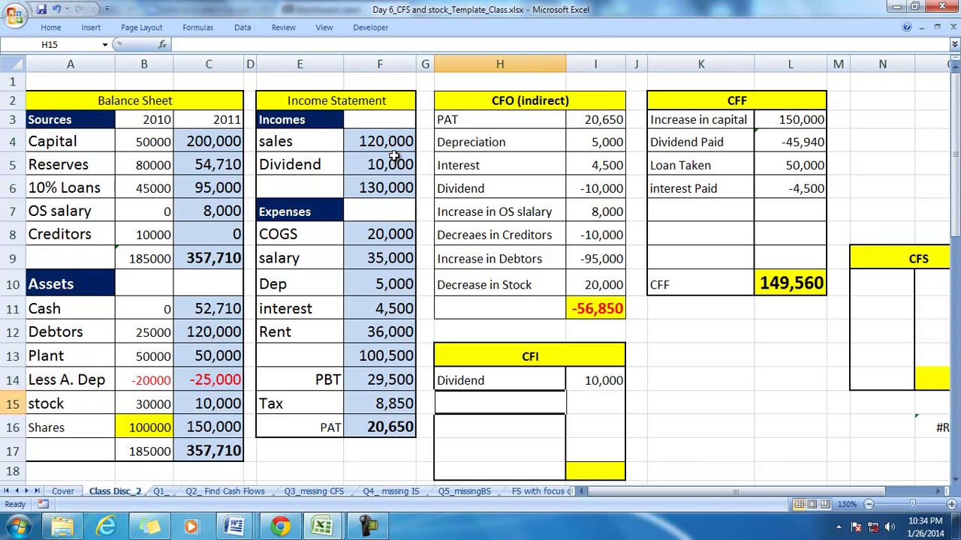
Label row 15 of the CFI table "Purchase of Shares" in H15
text(Purchase of Sahres)
key(BackSpace)
key(BackSpace)
text(hares)
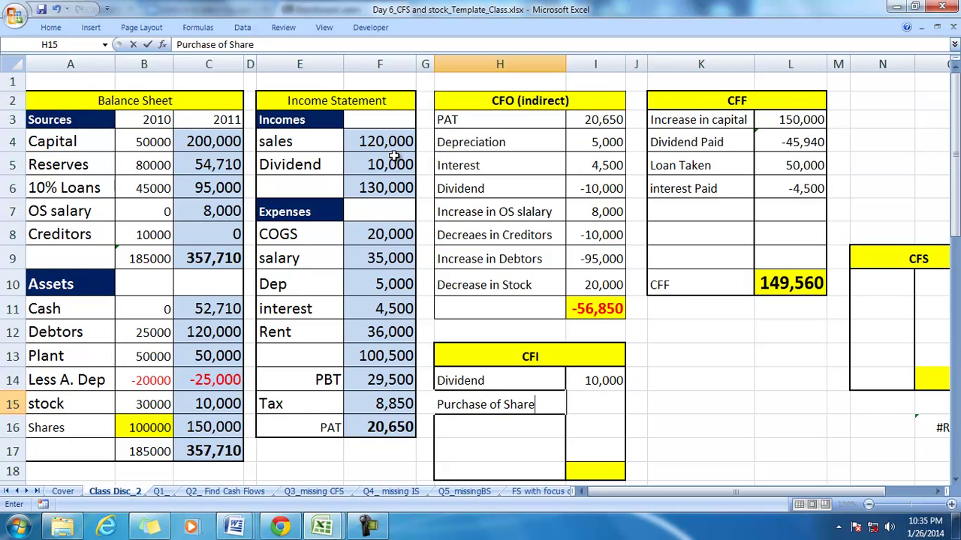
key(Tab)
Try calculating the purchase of shares in I15 with the formula =-B16-C16
text(-)
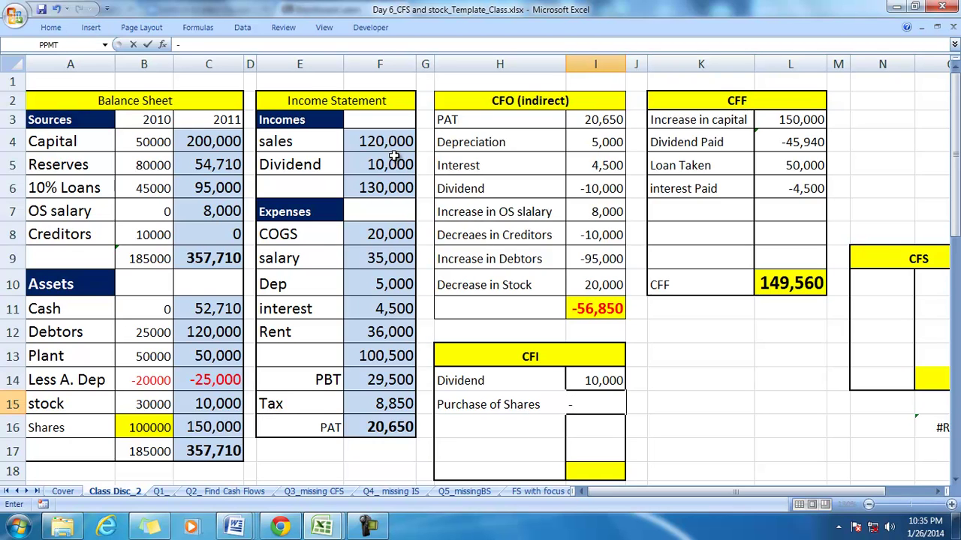
click(154, 419)
text(-)
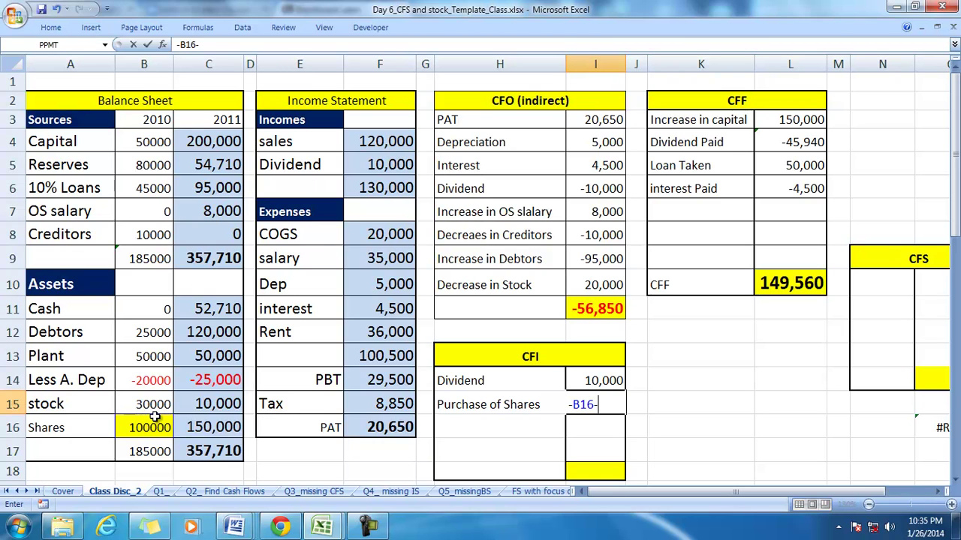
click(206, 426)
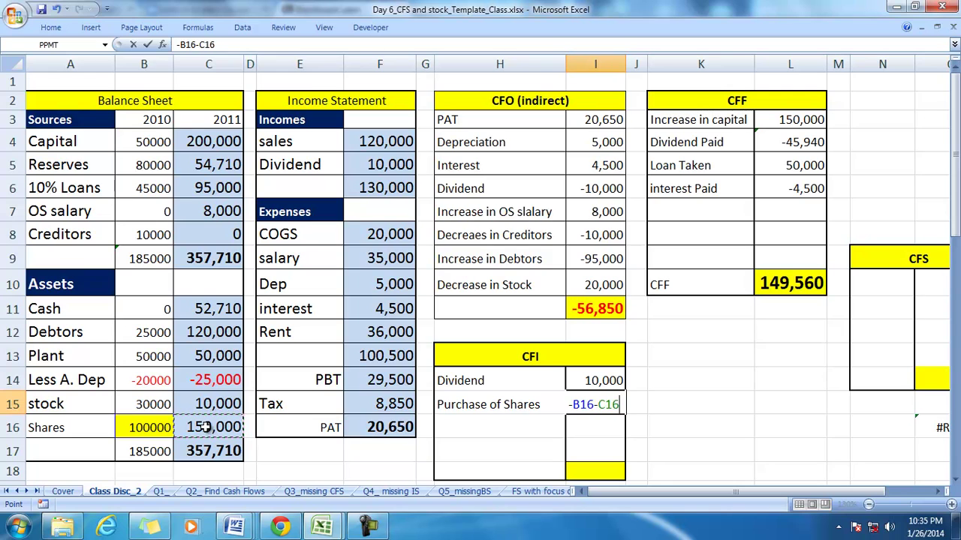
key(Return)
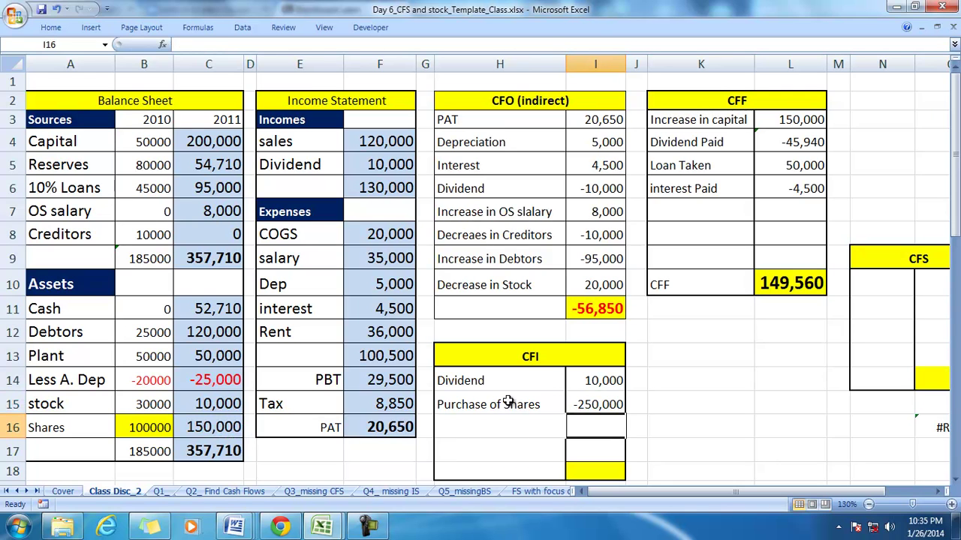
Replace the purchase of shares formula in I15 with 2010 shares minus 2011 shares, =B16-C16
click(582, 399)
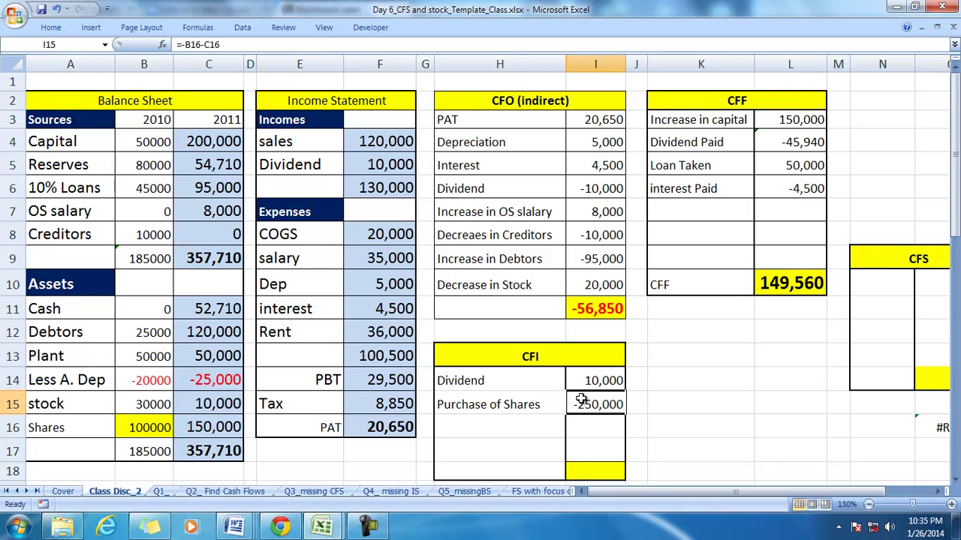
text(-)
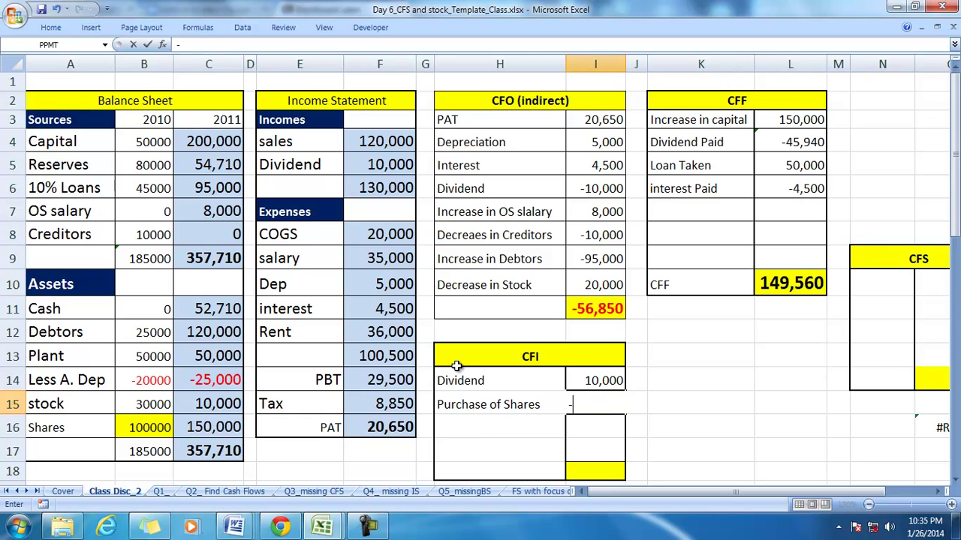
key(BackSpace)
text(=)
click(147, 425)
text(-)
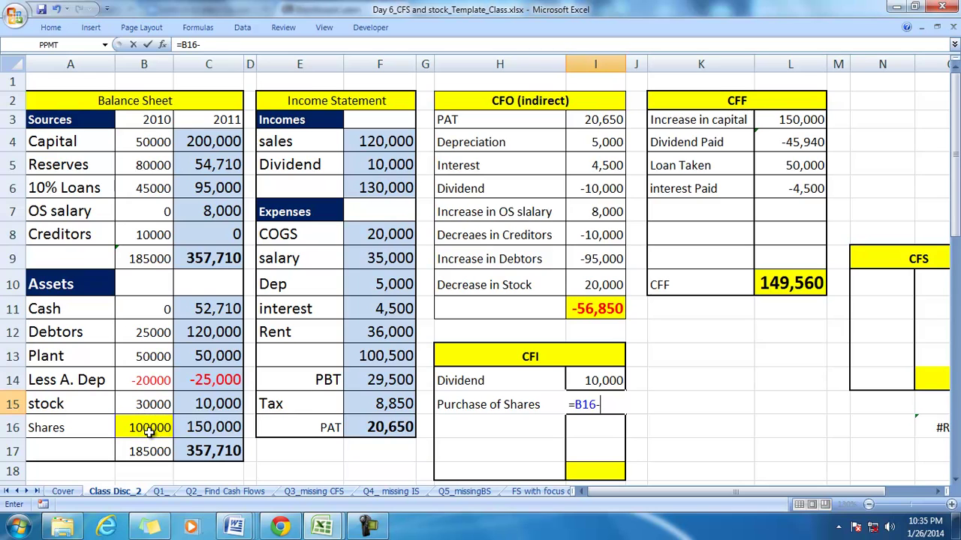
click(209, 426)
key(Return)
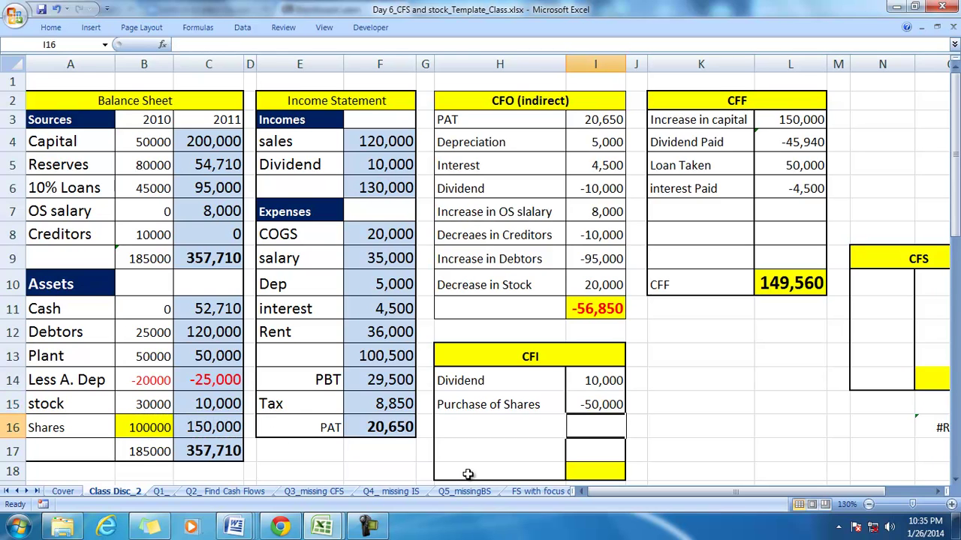
Total the CFI items in I16 by adding the dividend and the purchase of shares, =I14+I15
drag(599, 379, 595, 415)
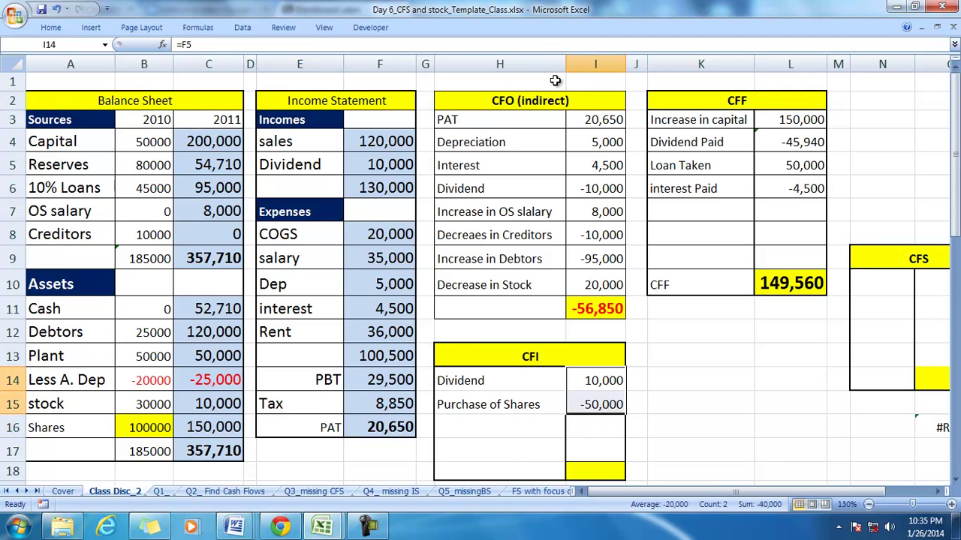
click(596, 427)
text(=)
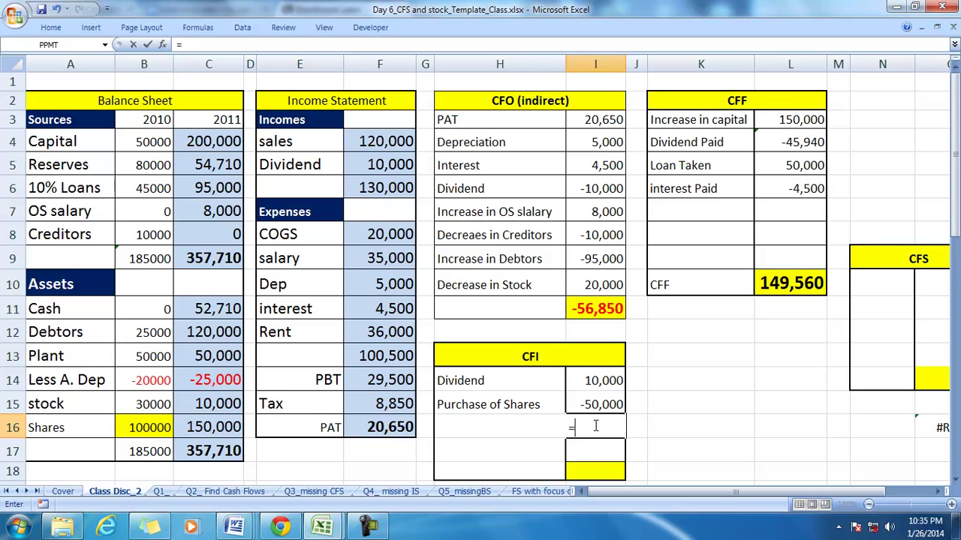
key(Up)
key(Up)
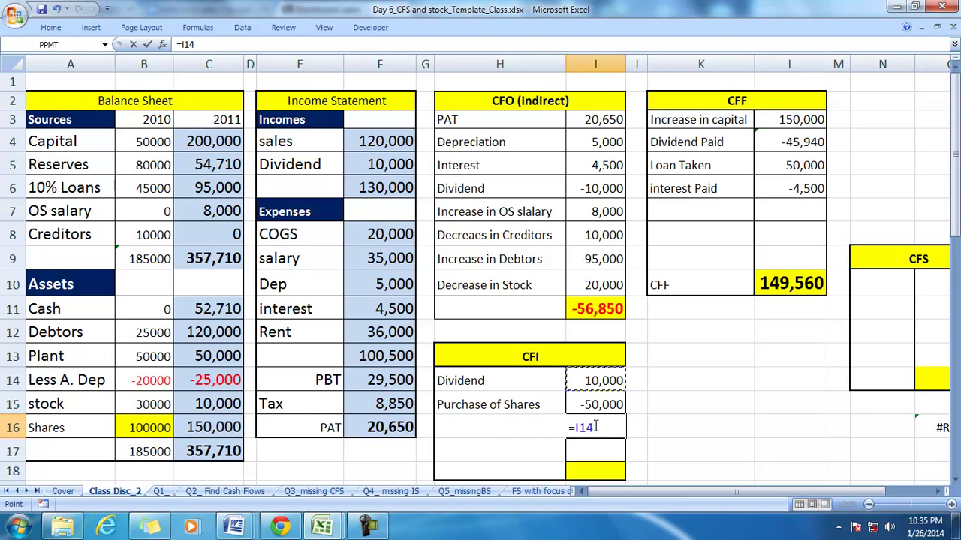
text(+)
key(Up)
key(Return)
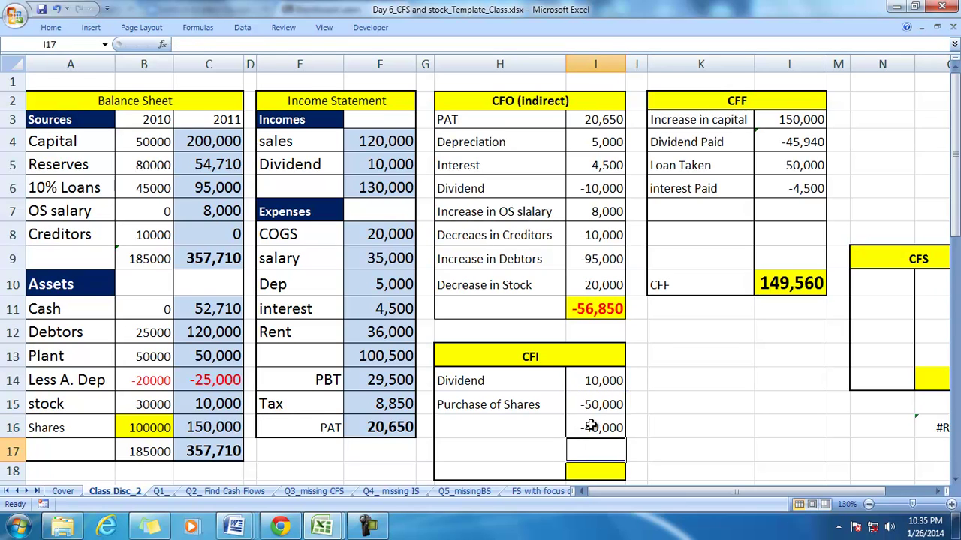
click(591, 426)
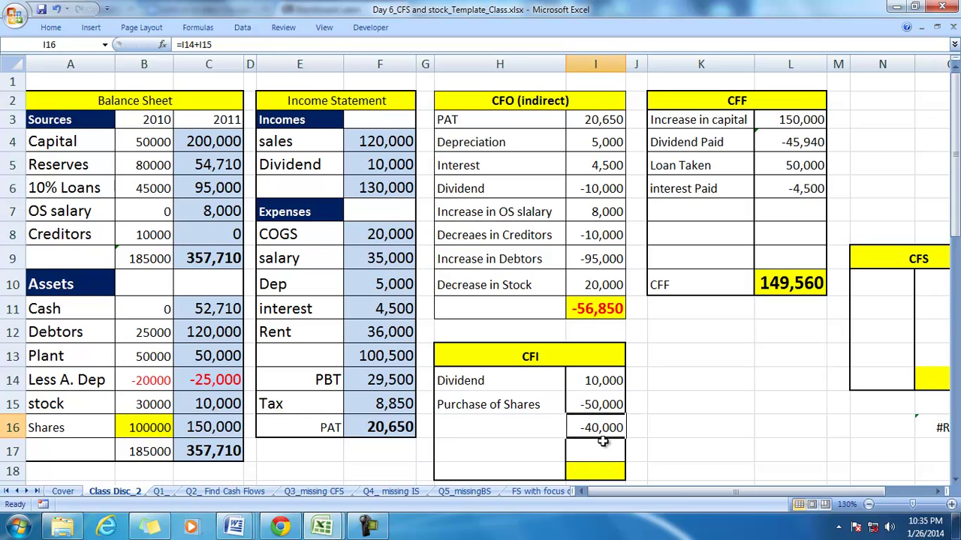
Restore the full ribbon and apply the blank formatting of K16:L16 to the unused CFI table rows H17:I18
drag(691, 417, 773, 422)
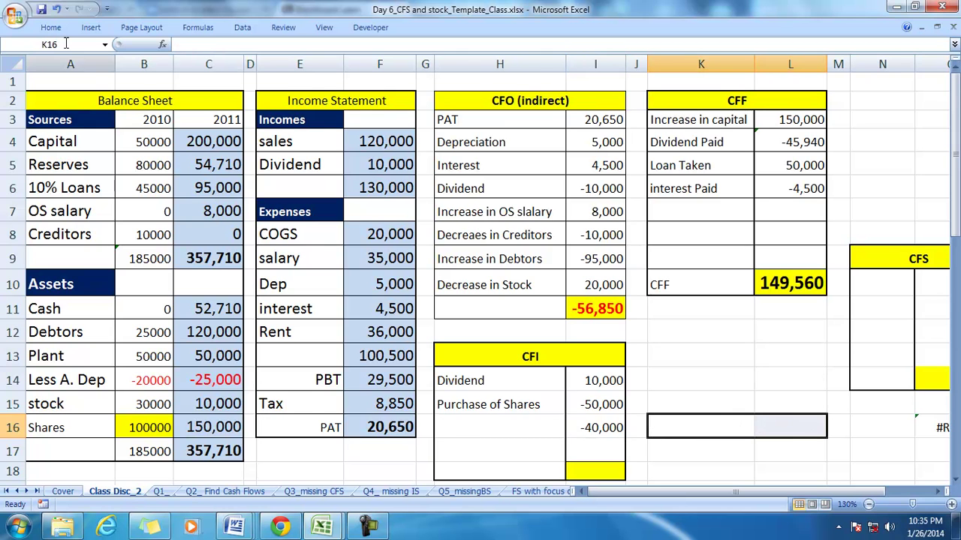
right_click(520, 22)
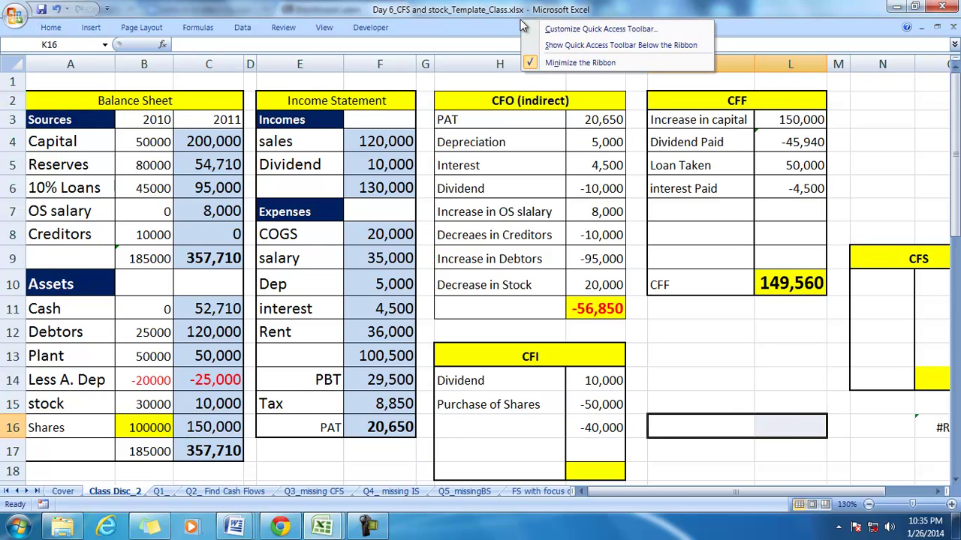
click(548, 64)
scroll(578, 169, down, 1)
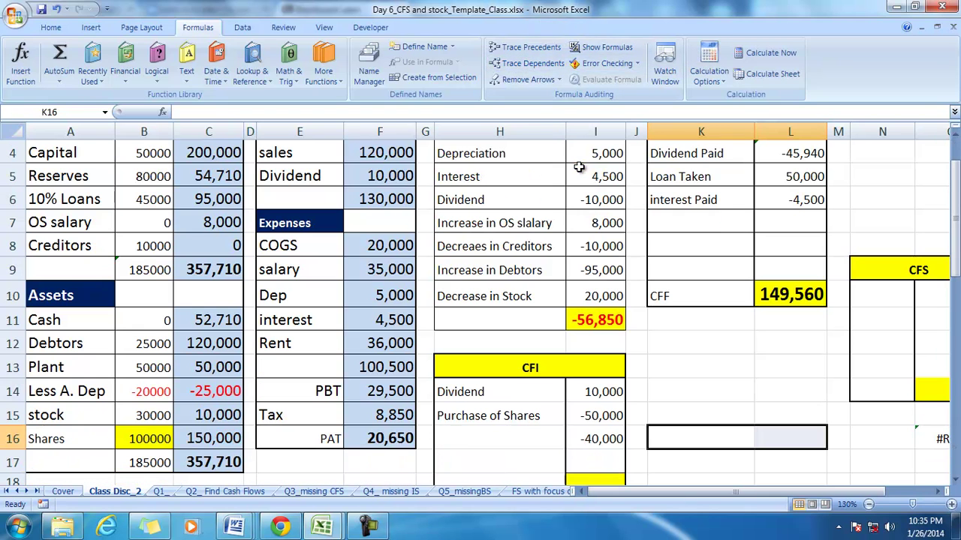
click(50, 28)
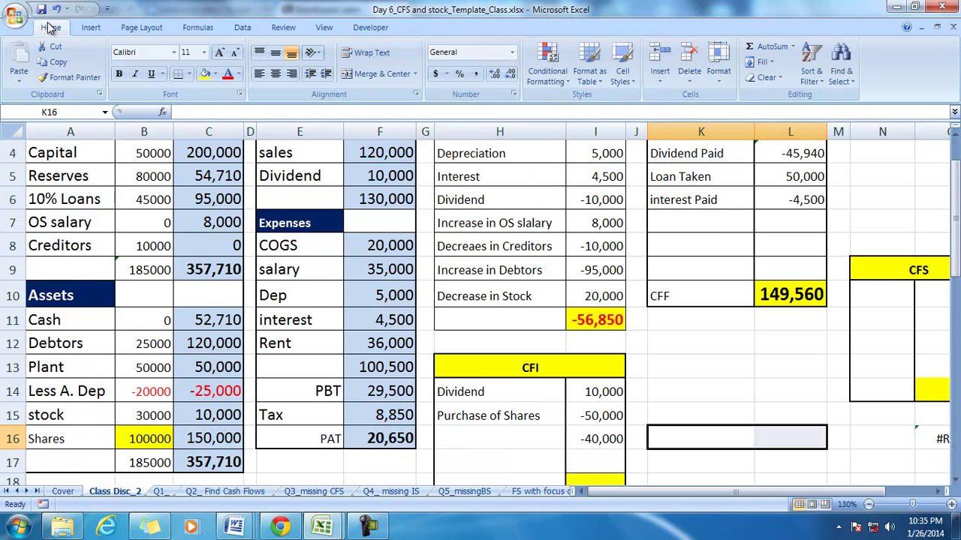
click(81, 79)
mouse_move(484, 462)
mouse_down()
mouse_move(547, 463)
mouse_move(605, 483)
mouse_move(593, 482)
mouse_up()
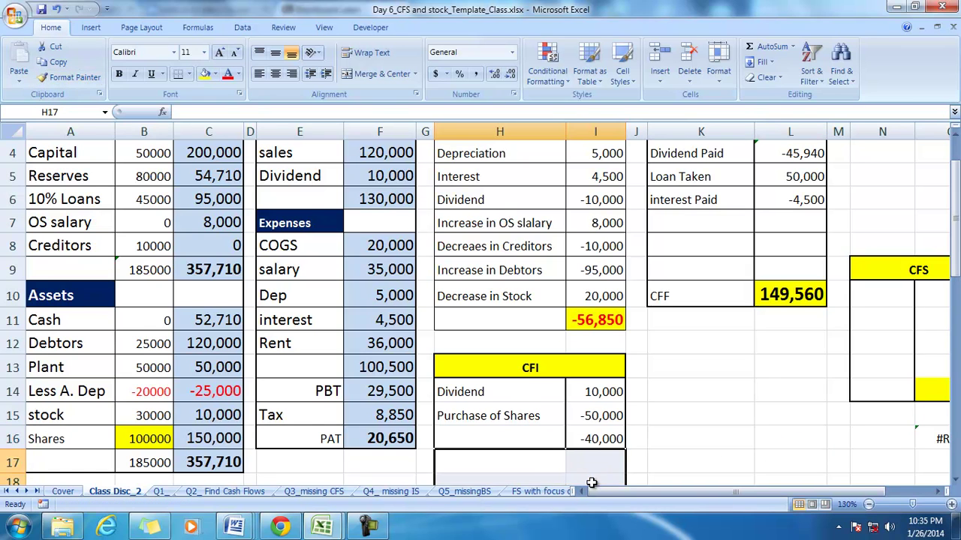
Move the CFF total row from K10:L10 up to K7:L7, directly below the interest paid row
drag(956, 242, 956, 231)
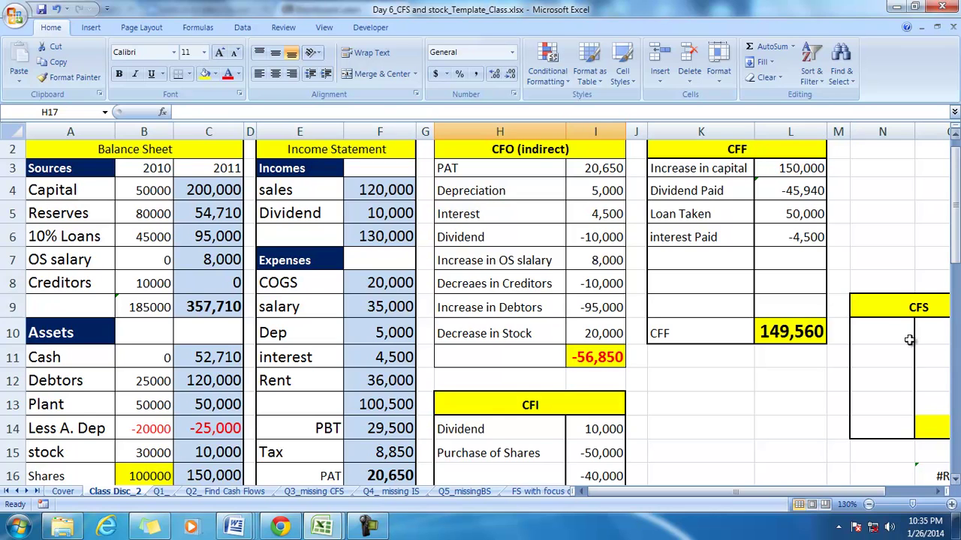
drag(893, 311, 896, 435)
drag(661, 330, 777, 328)
key(ctrl+c)
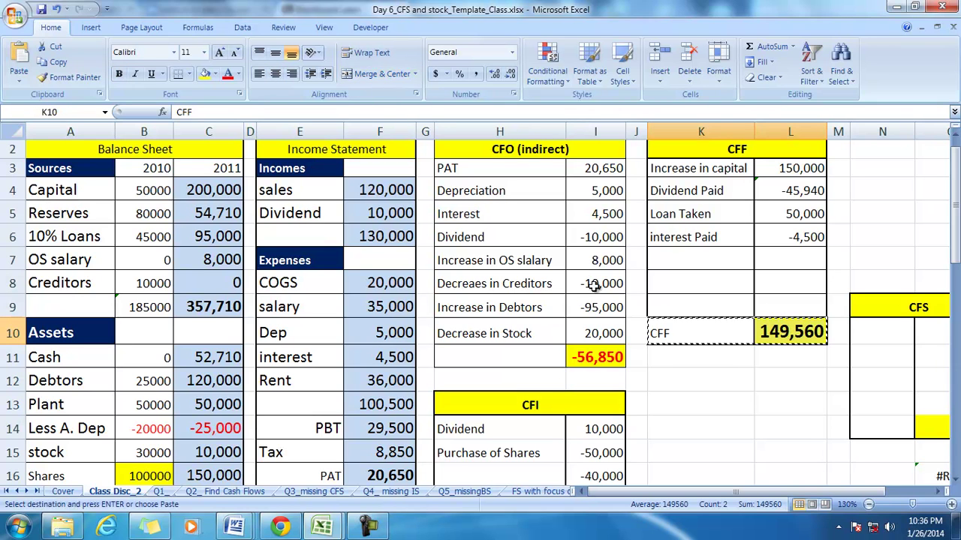
click(714, 267)
key(Return)
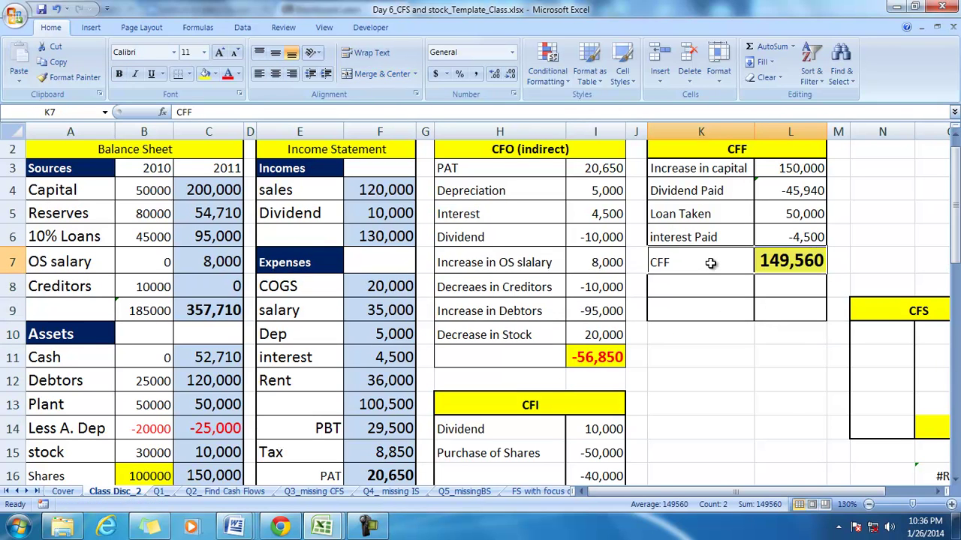
Move the CFS table that starts at N9 to K9, below the CFF table
drag(895, 319, 908, 407)
key(ctrl+x)
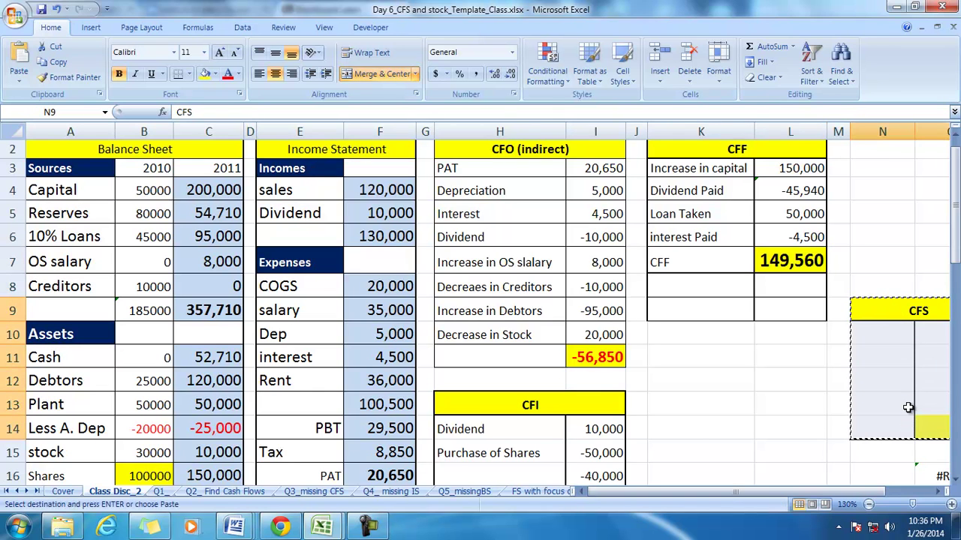
click(671, 313)
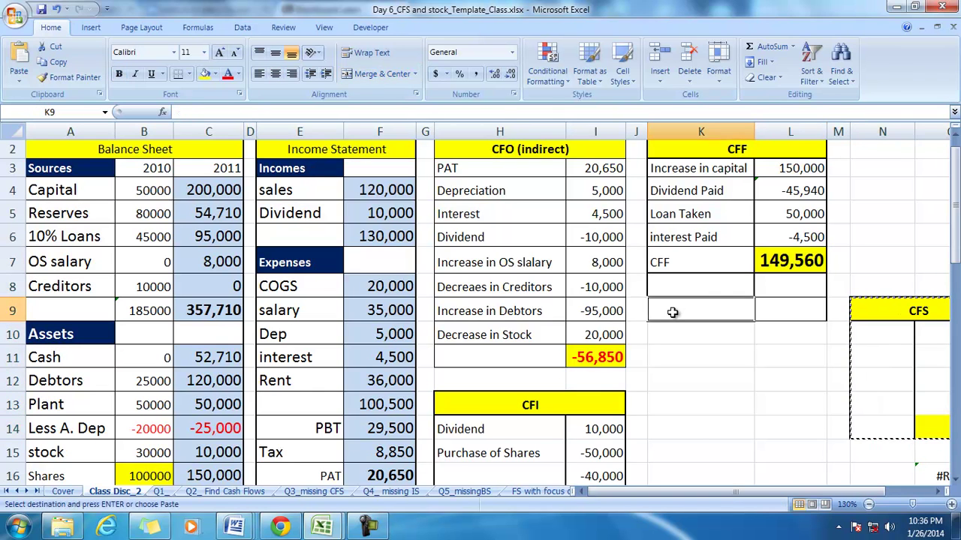
key(ctrl+v)
Label K10 of the CFS table "Opening" and link L10 to the 2010 cash balance with =B11
click(684, 335)
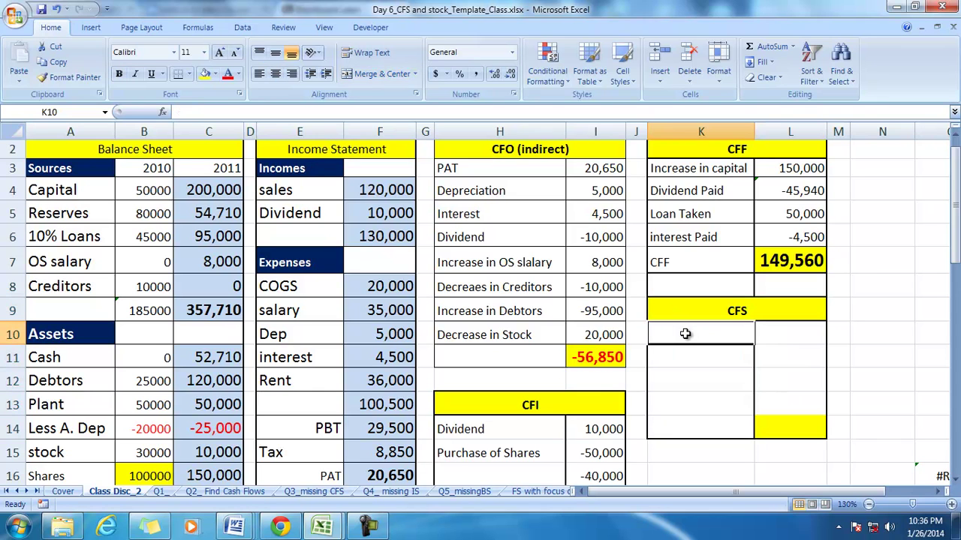
text(Op)
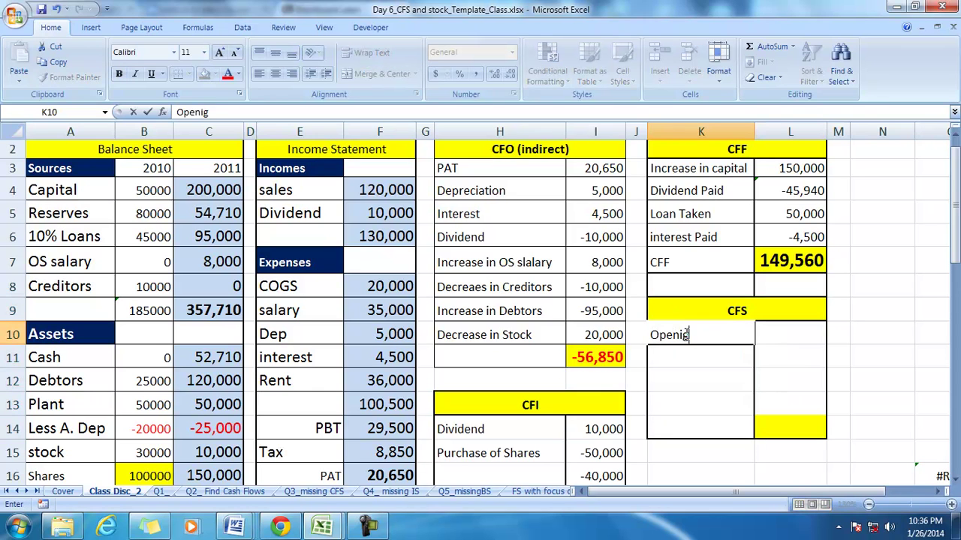
text(ening)
key(Tab)
text(=)
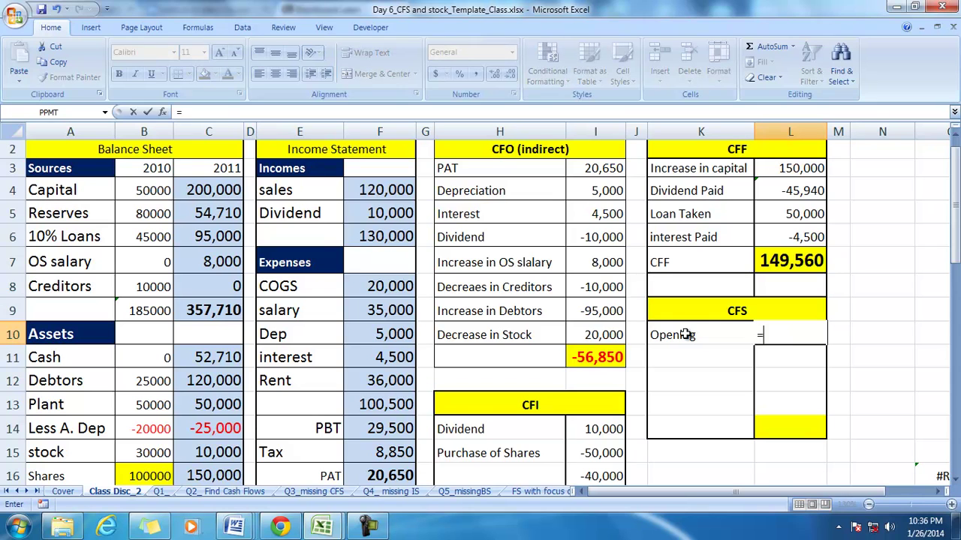
click(134, 357)
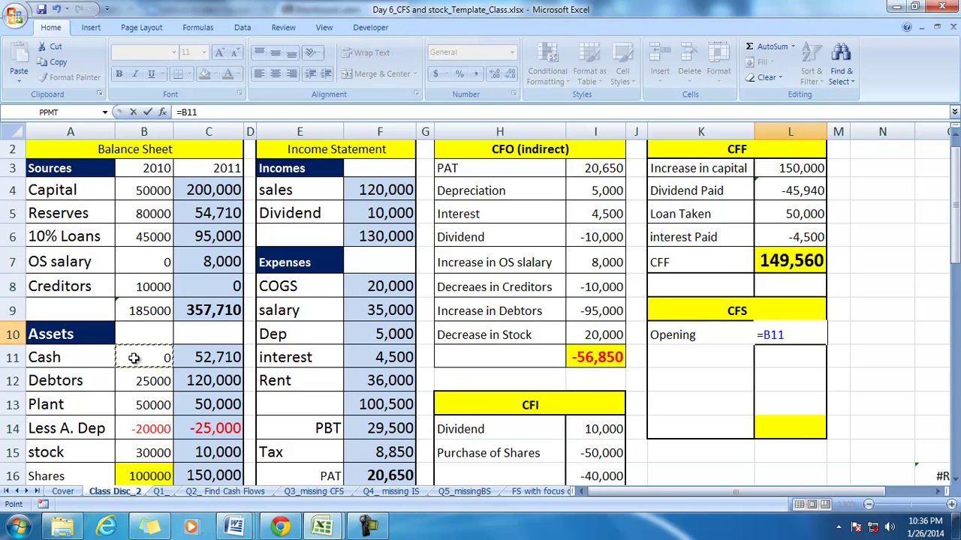
key(Return)
Label K11 of the CFS table "CFO" and link L11 to the CFO total in I11
key(Left)
text(CFO)
key(Tab)
text(=)
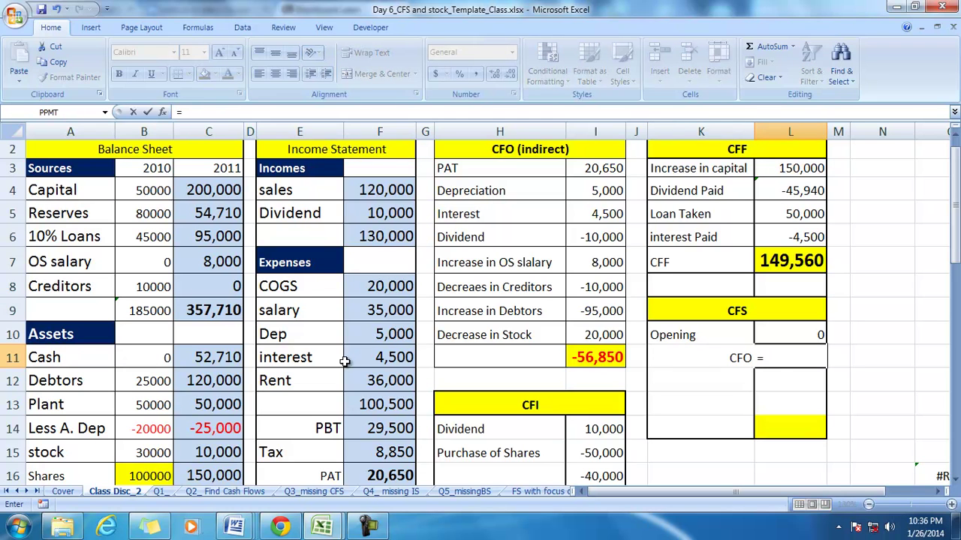
click(578, 354)
key(Return)
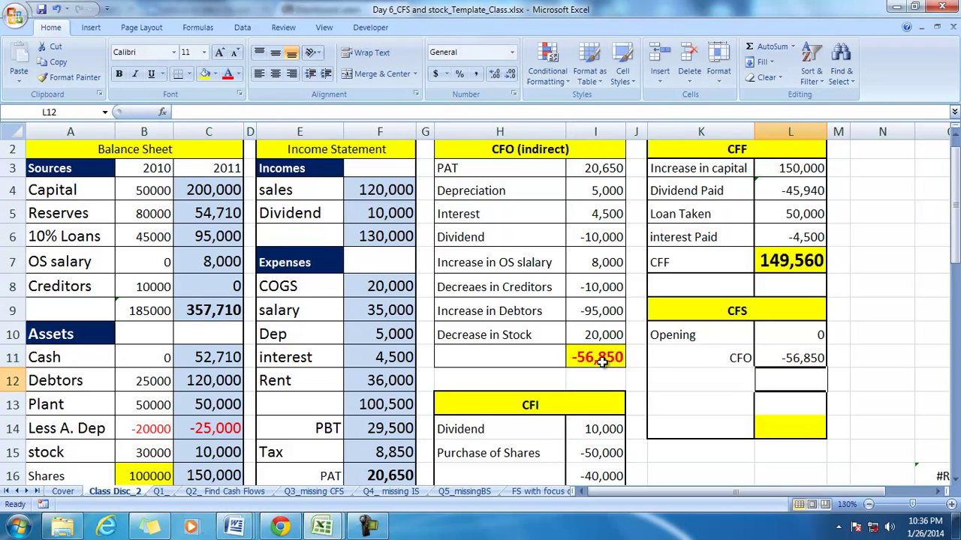
Label K12 of the CFS table "CFF" and link L12 to the CFF total in L7
text(CFF)
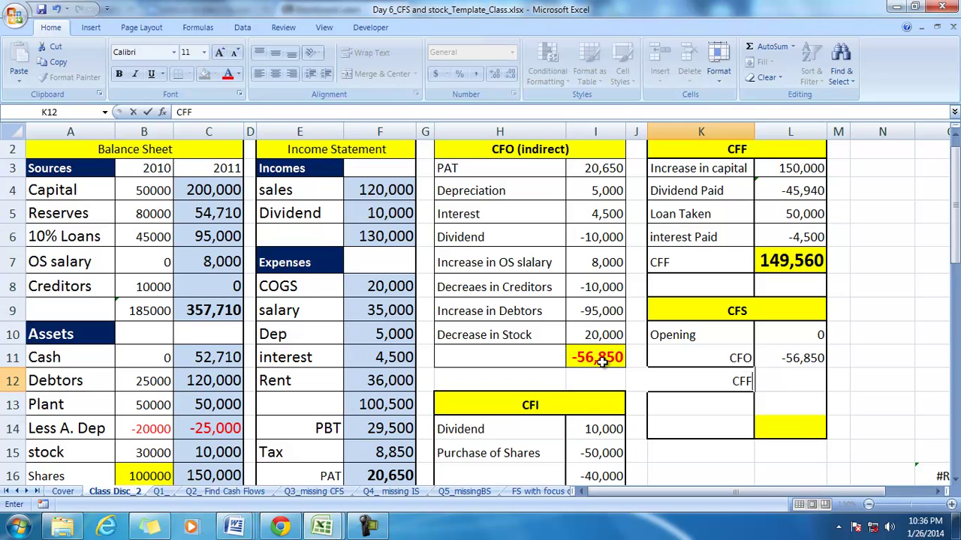
key(Tab)
text(=)
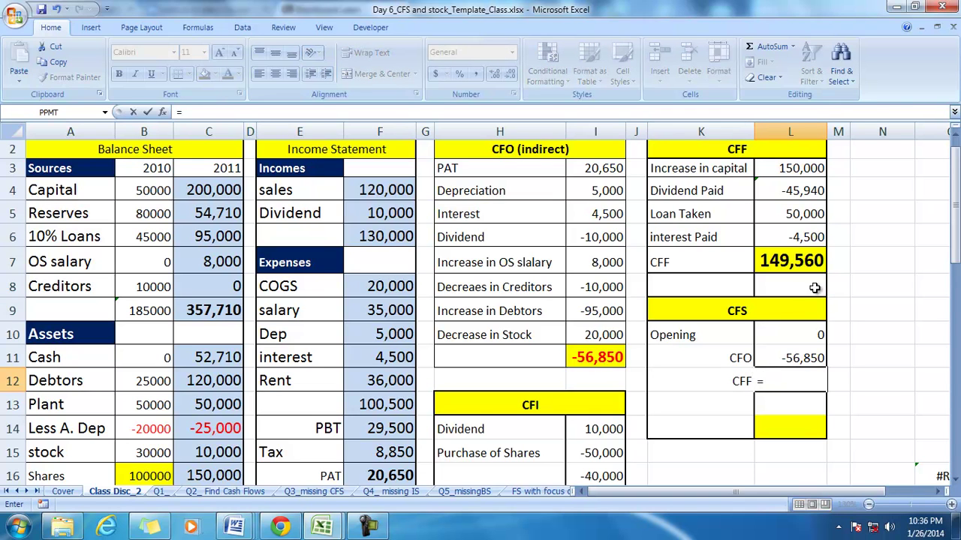
click(765, 260)
key(Return)
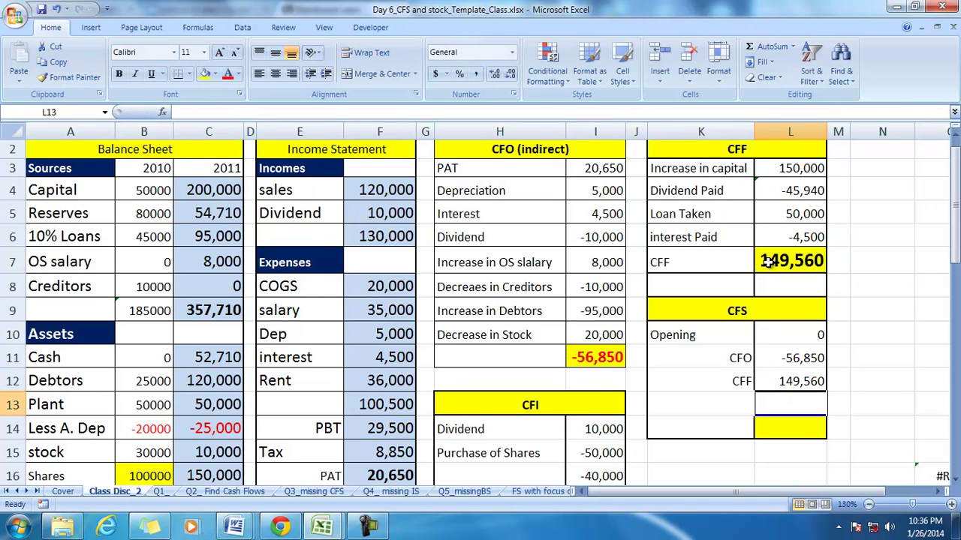
Label K13 of the CFS table "CFI" and link L13 to the CFI total in I16
key(Left)
text(C)
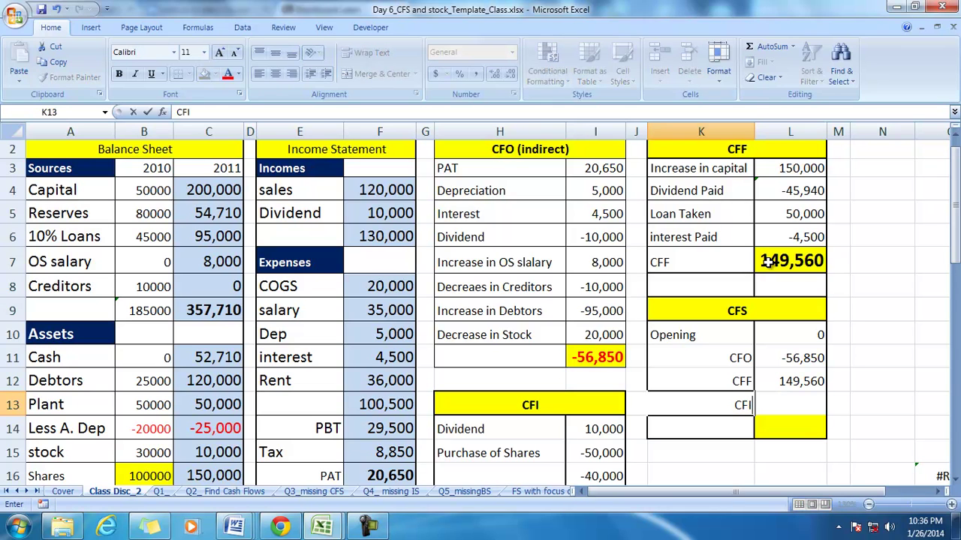
key(Tab)
text(=)
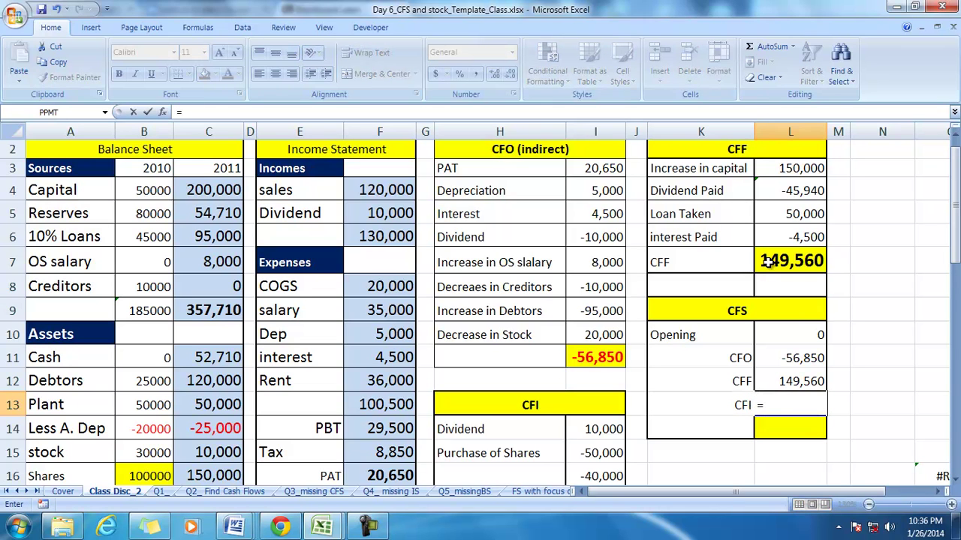
click(598, 476)
key(Return)
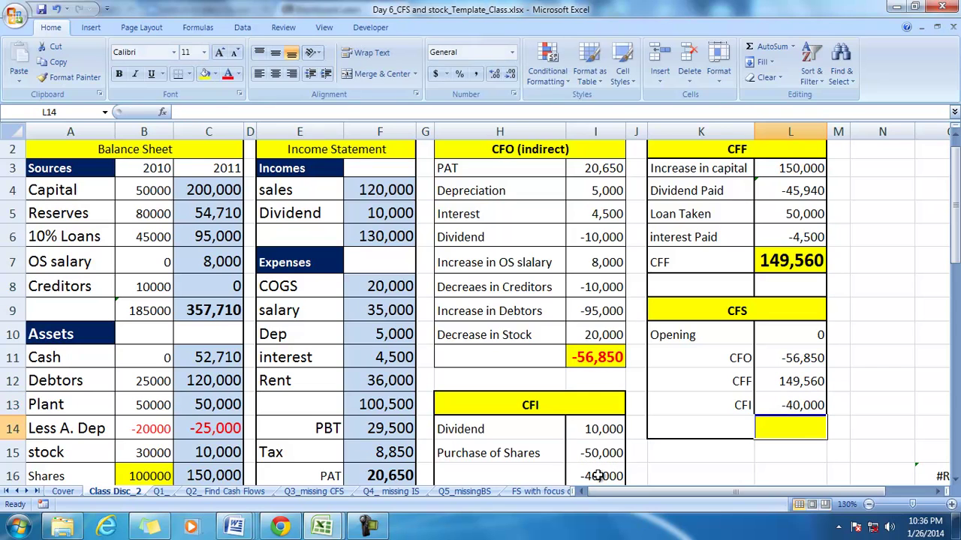
Copy the formatting of the CFO total in I11 to the CFI total in I16
click(592, 359)
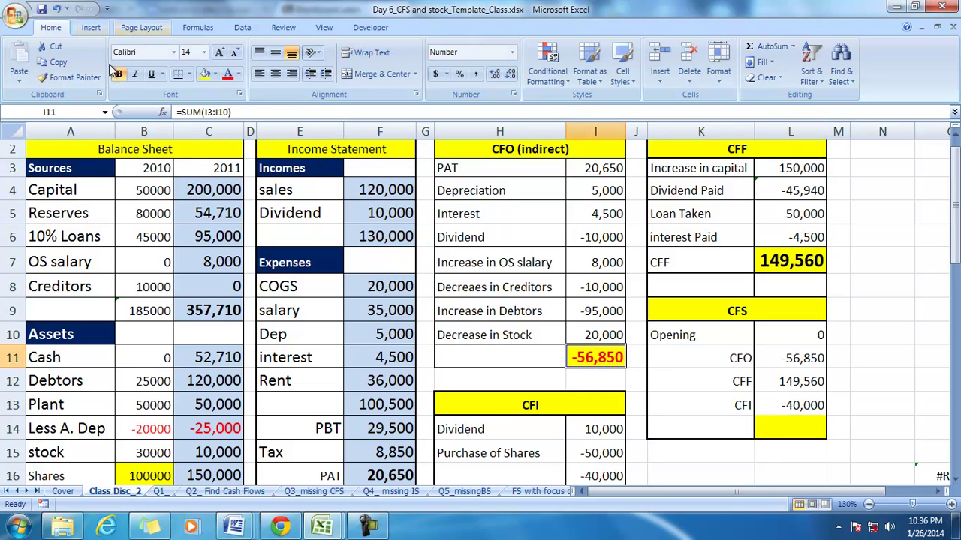
click(67, 81)
click(596, 476)
Put a thick box border around the CFI table, H13:I16
scroll(670, 478, down, 2)
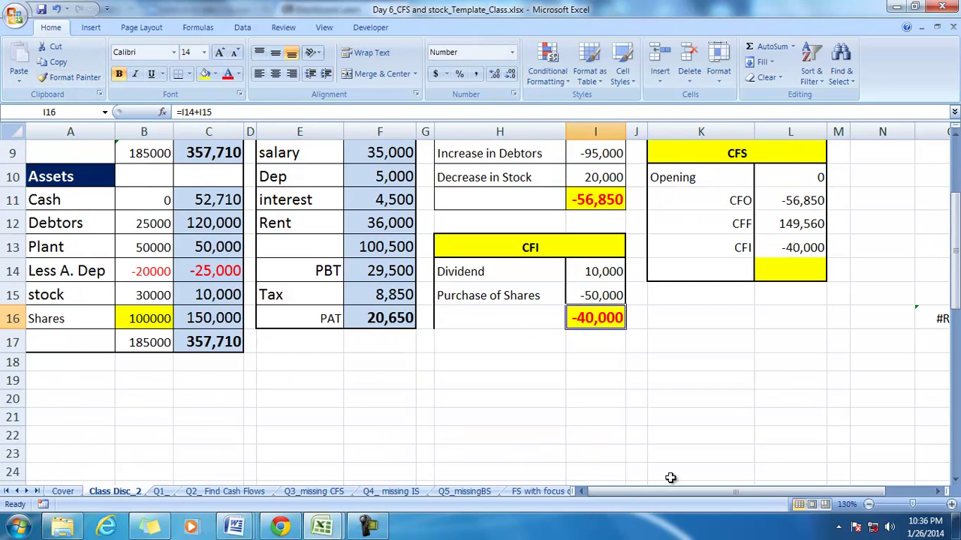
drag(510, 247, 515, 315)
click(189, 73)
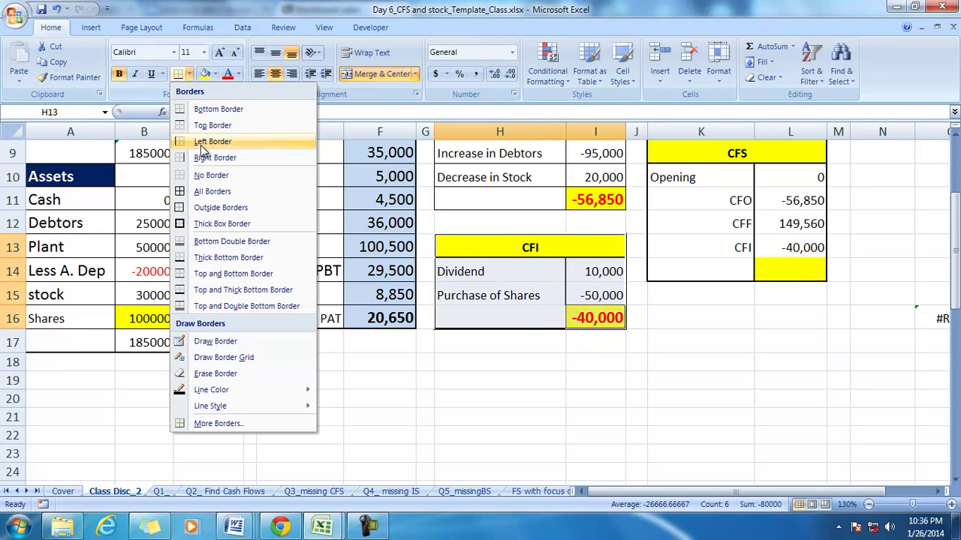
click(200, 225)
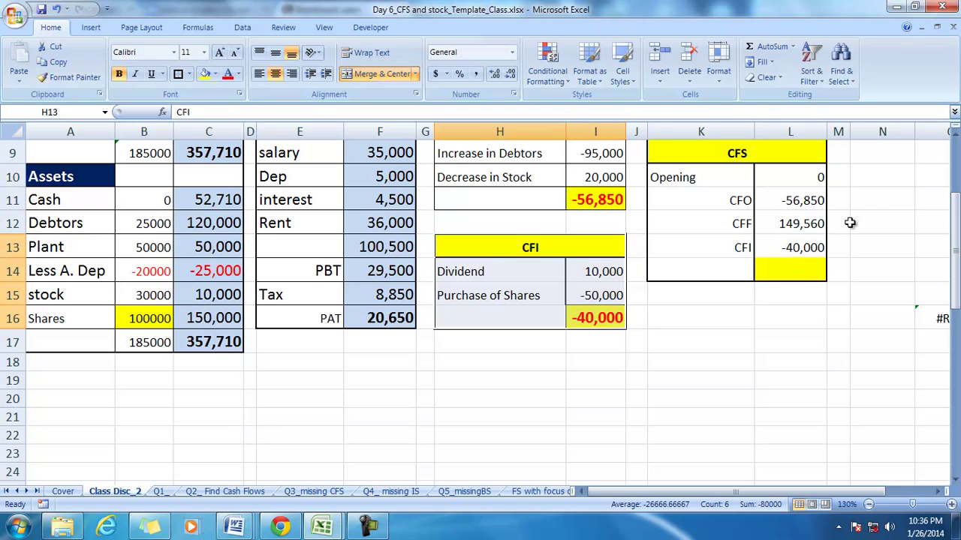
Total the CFS items in L14 with =SUM(L10:L13) and make the total bold at font size 12
drag(788, 180, 773, 242)
click(765, 46)
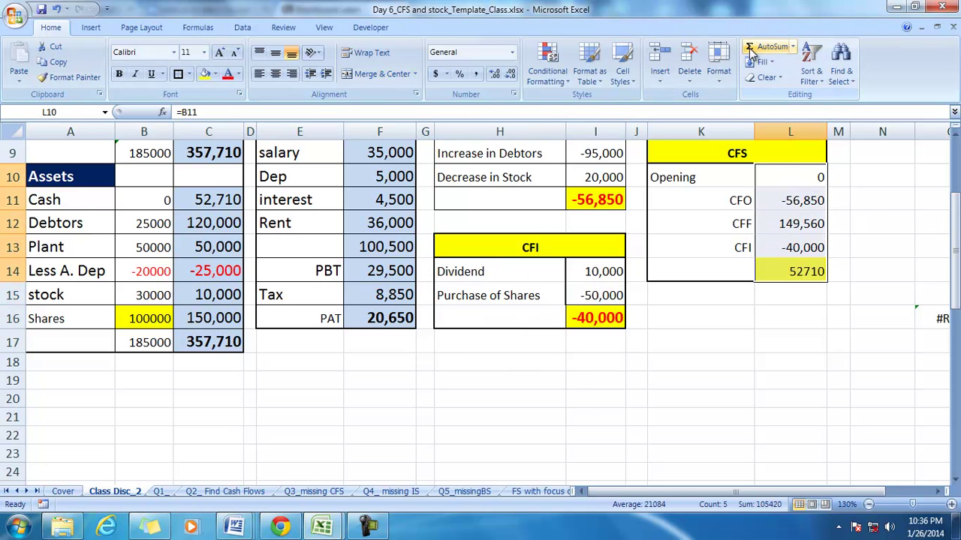
click(796, 274)
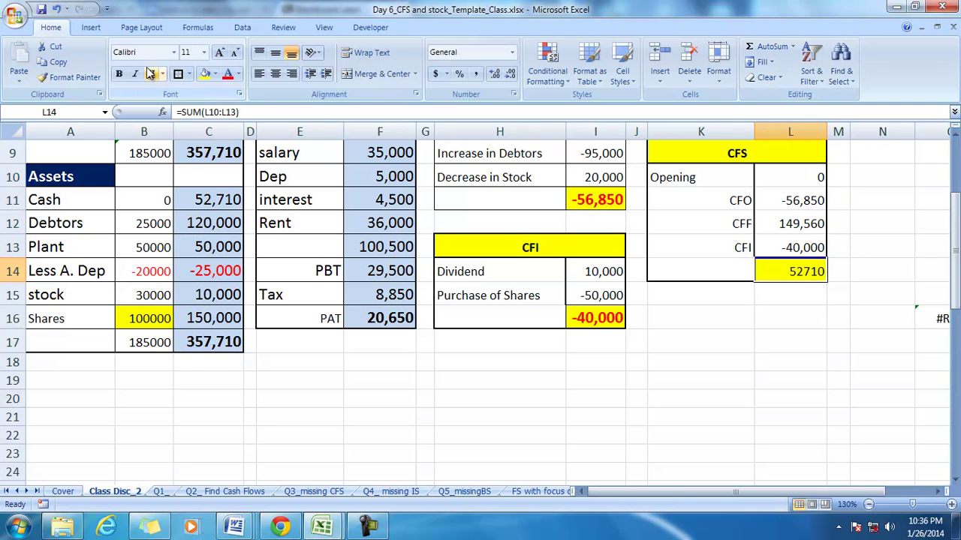
click(118, 74)
click(221, 54)
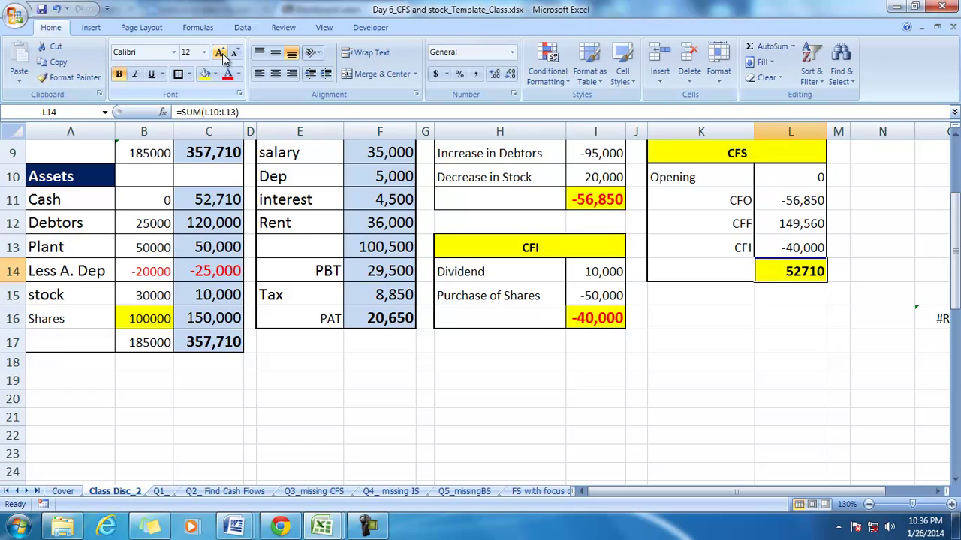
Label the CFS total row "Closing" in K14
click(954, 134)
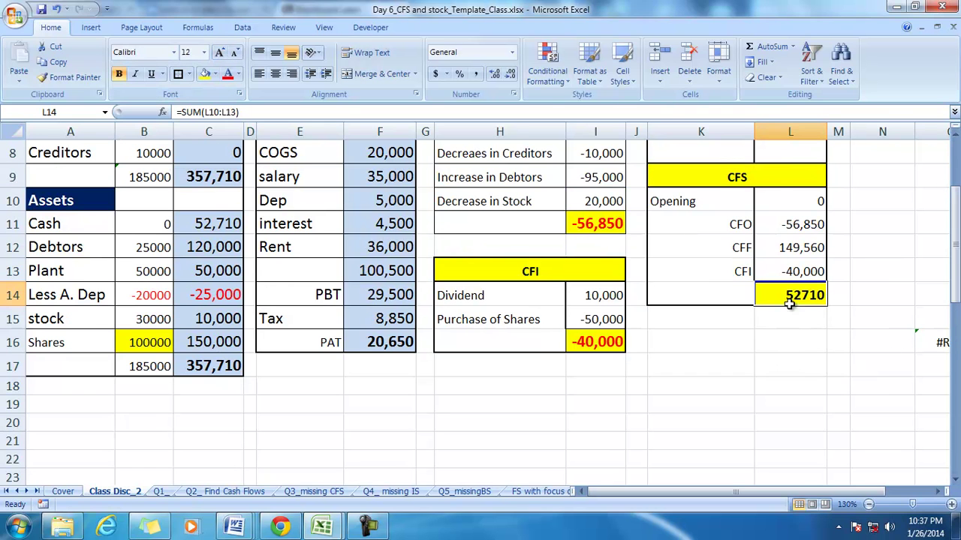
click(780, 196)
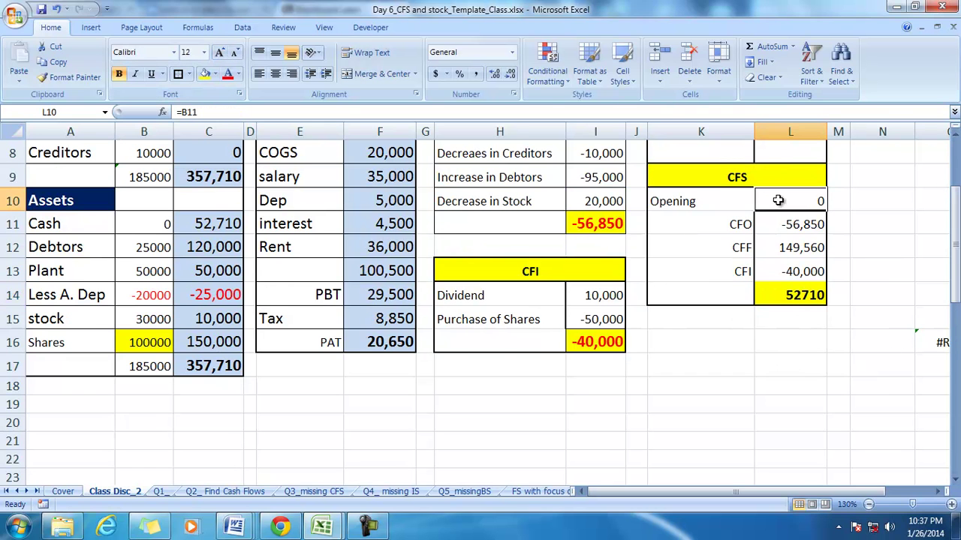
click(700, 293)
text(Clsoin)
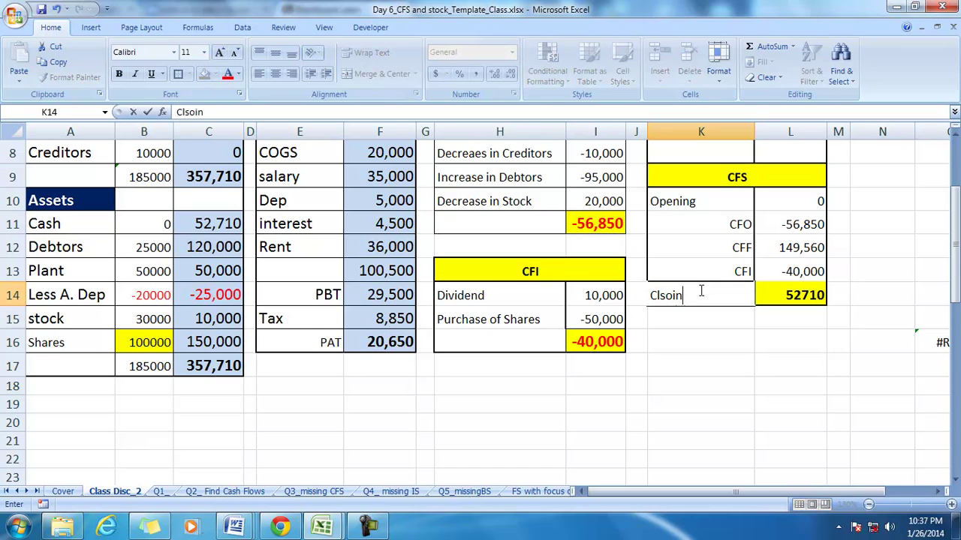
key(BackSpace)
key(BackSpace)
key(BackSpace)
text(g)
key(Return)
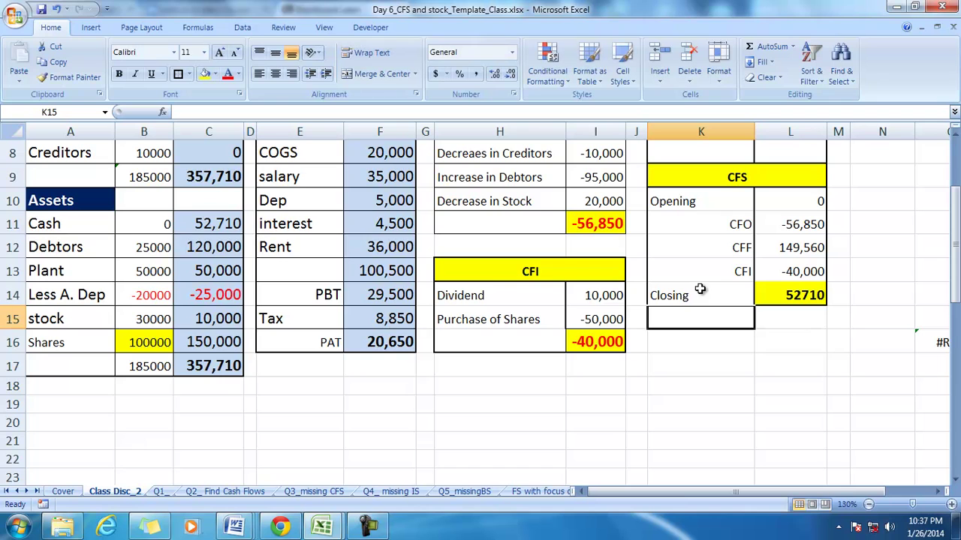
Make the 2011 cash balance in C11 of the balance sheet bold
click(214, 223)
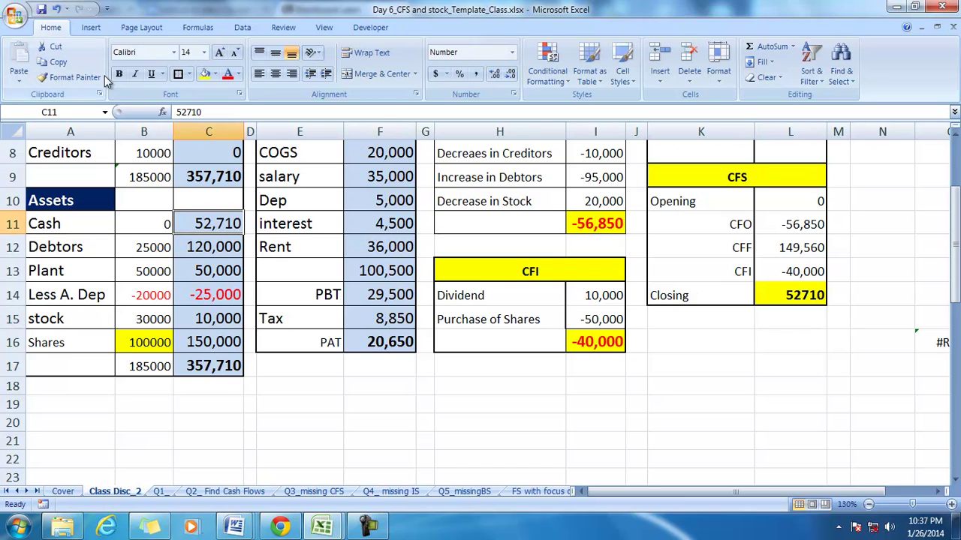
click(954, 135)
click(954, 135)
click(954, 135)
click(954, 135)
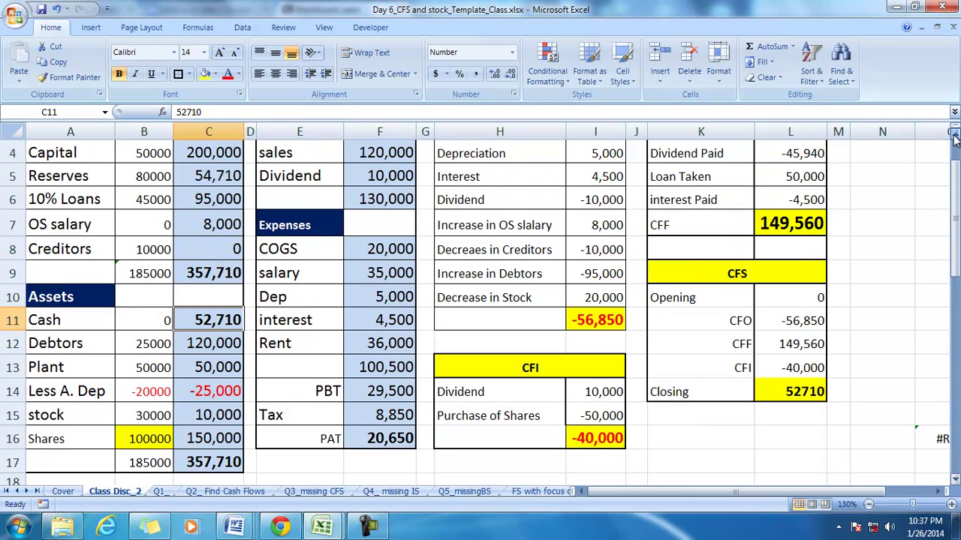
Review the Balance Sheet and Income Statement against the completed CFS table in K9:L14
click(954, 135)
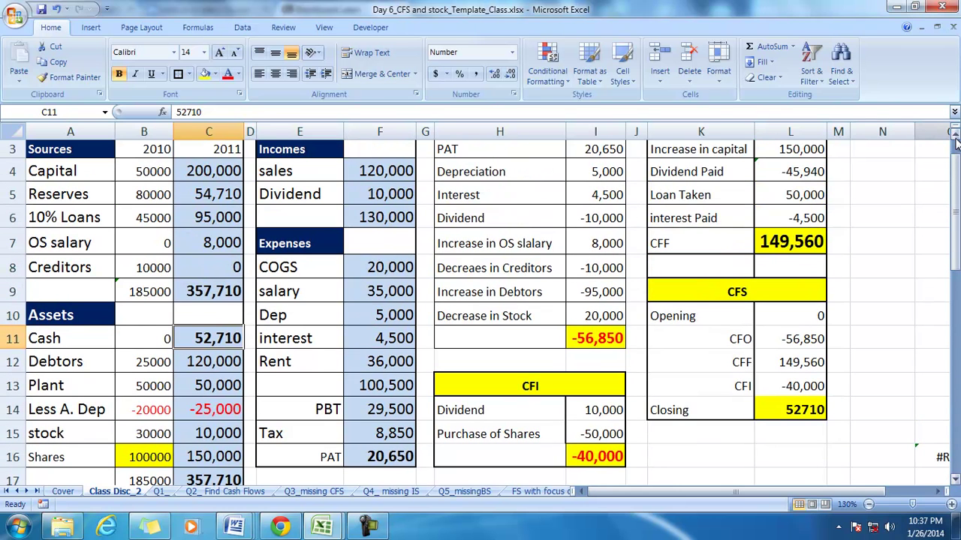
click(954, 135)
drag(105, 150, 142, 357)
drag(300, 150, 324, 394)
scroll(353, 304, up, 1)
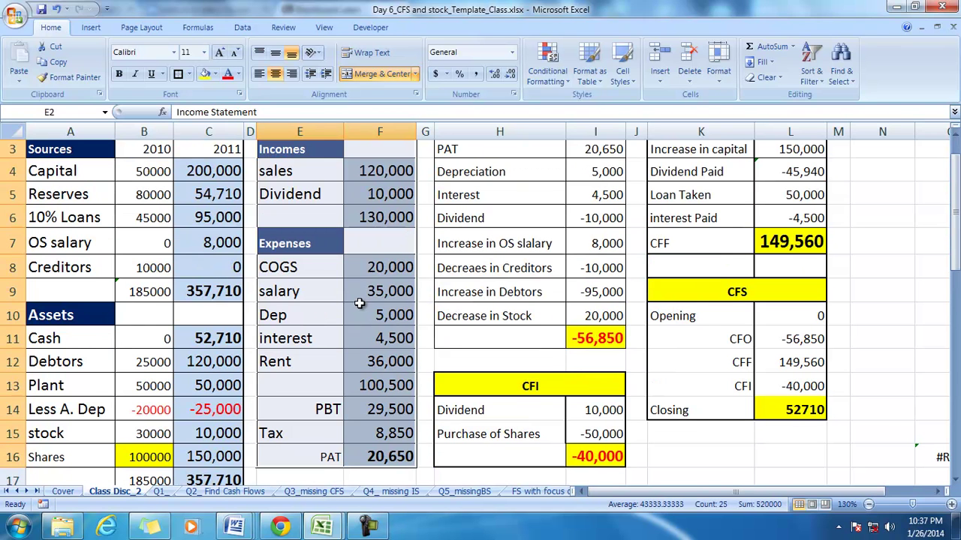
drag(736, 294, 803, 410)
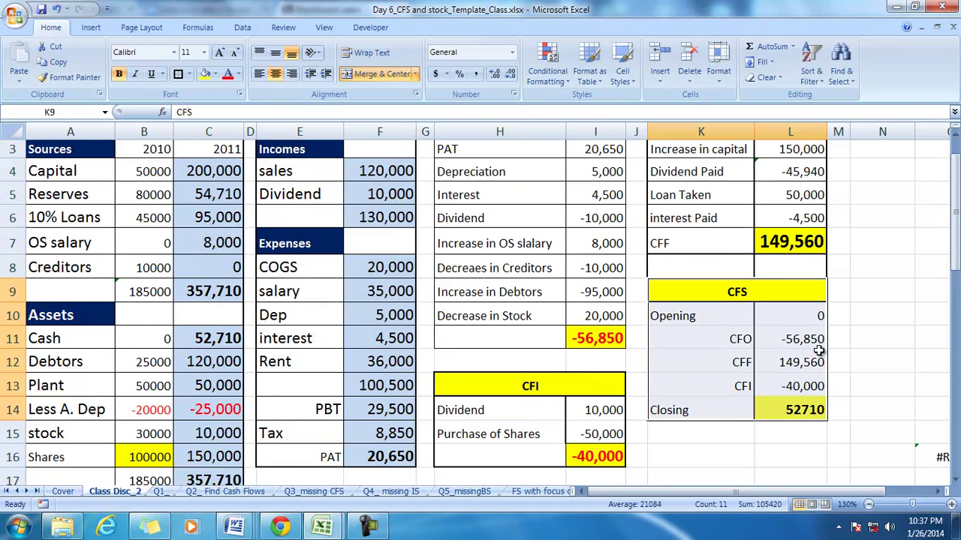
Trace how the indirect CFO is built, from PAT in F16 through depreciation to the working capital changes in H7:H10
click(954, 132)
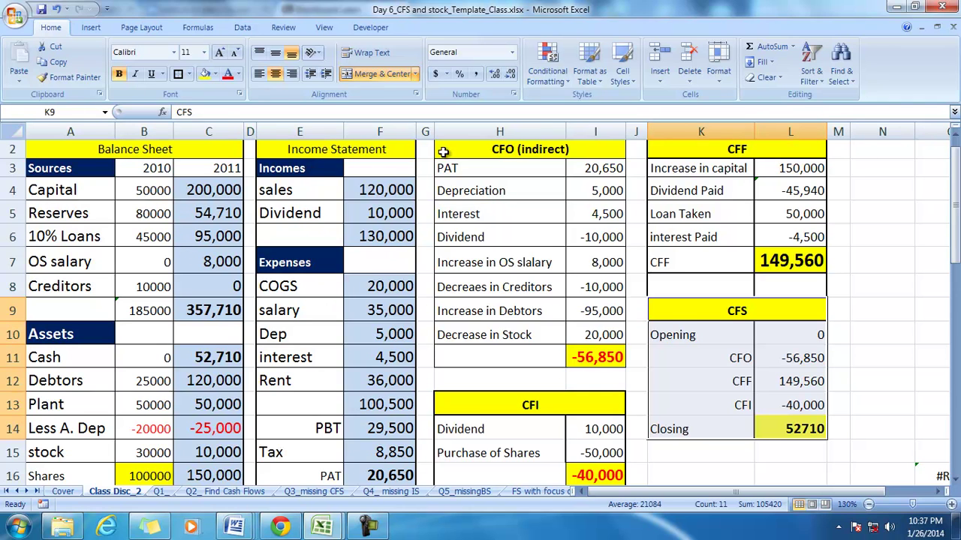
drag(496, 150, 553, 349)
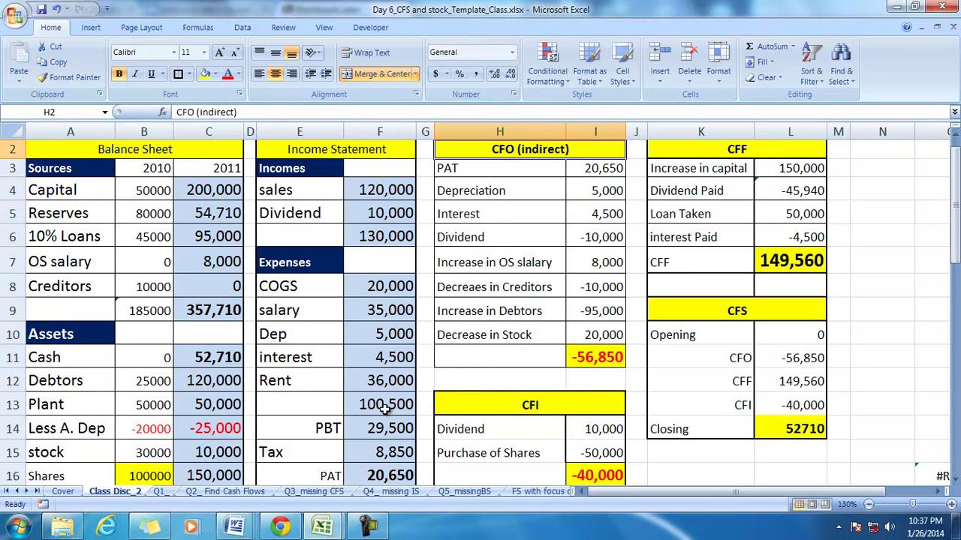
click(379, 478)
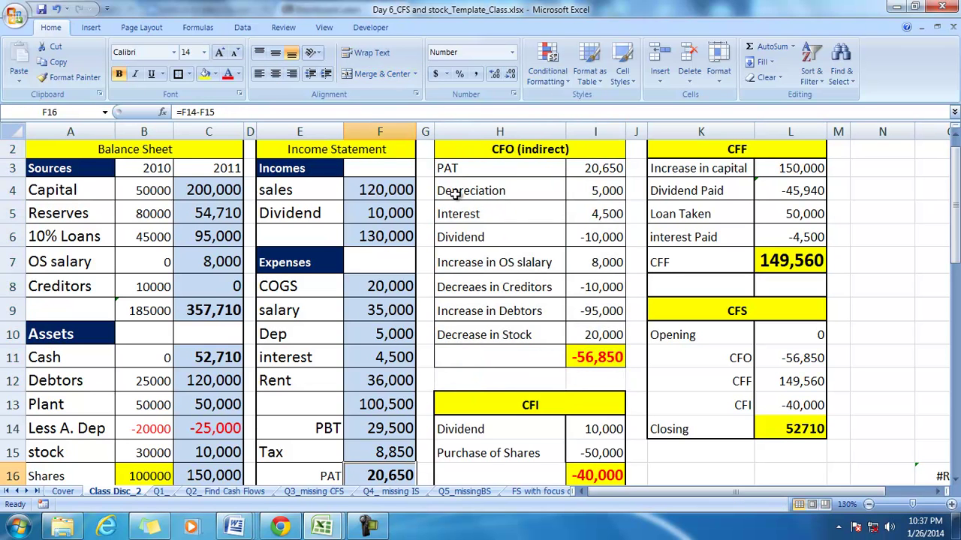
click(455, 194)
drag(454, 216, 481, 322)
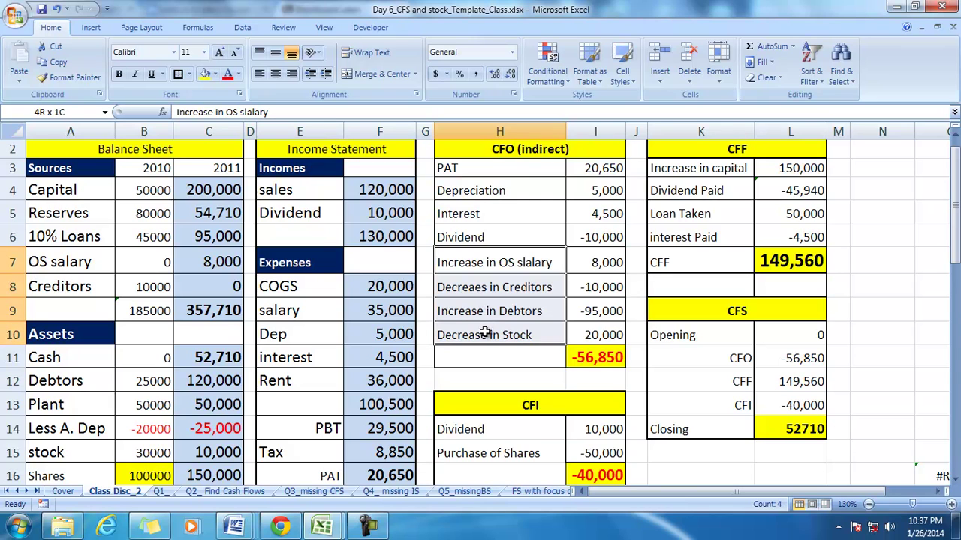